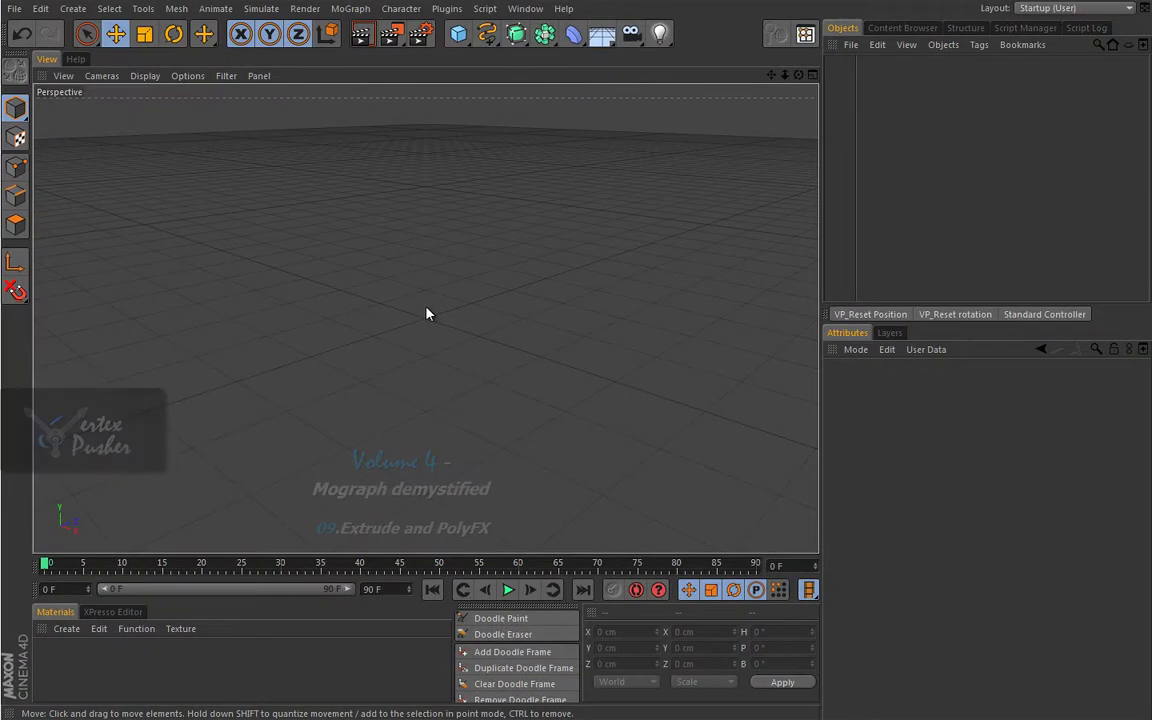
# - Add a MoGraph Extrude deformer to the scene
pyautogui.click(351, 8)
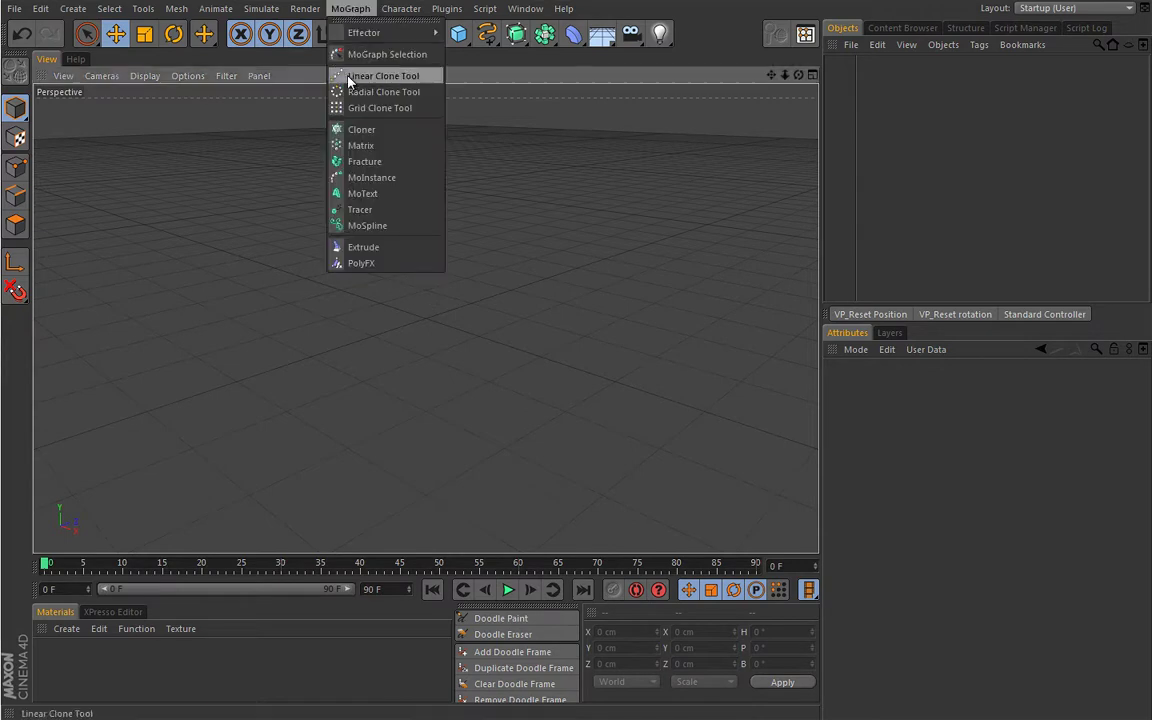
pyautogui.click(362, 248)
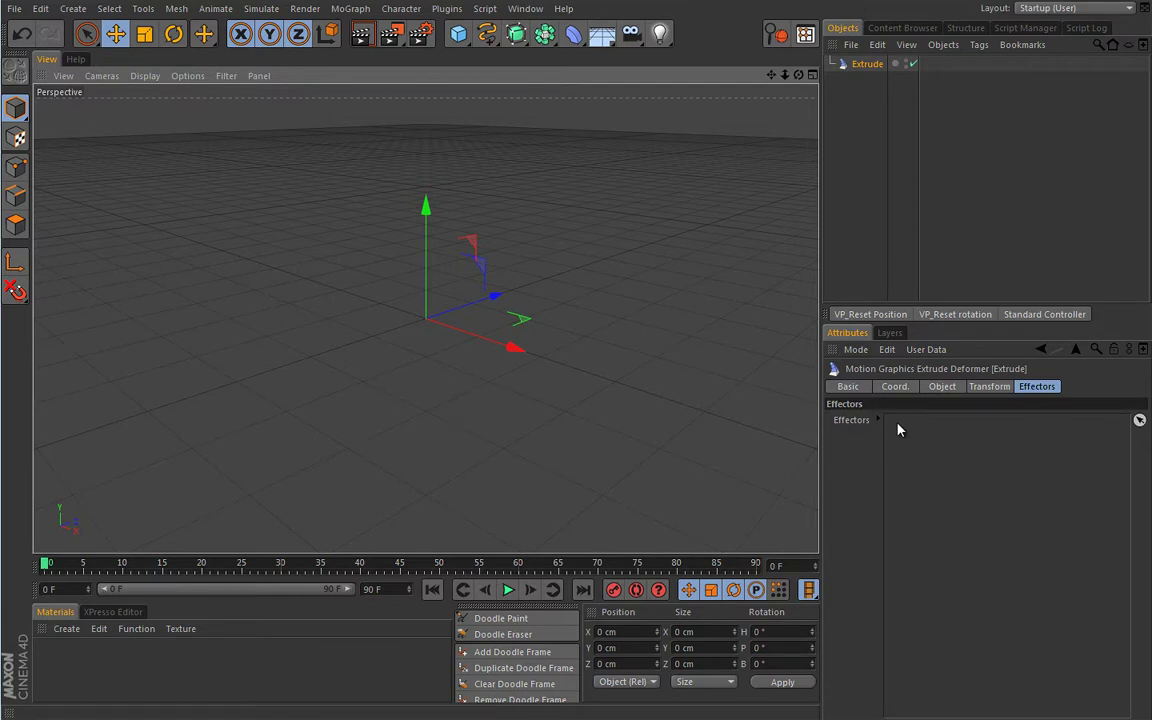
pyautogui.click(352, 9)
pyautogui.moveTo(356, 33)
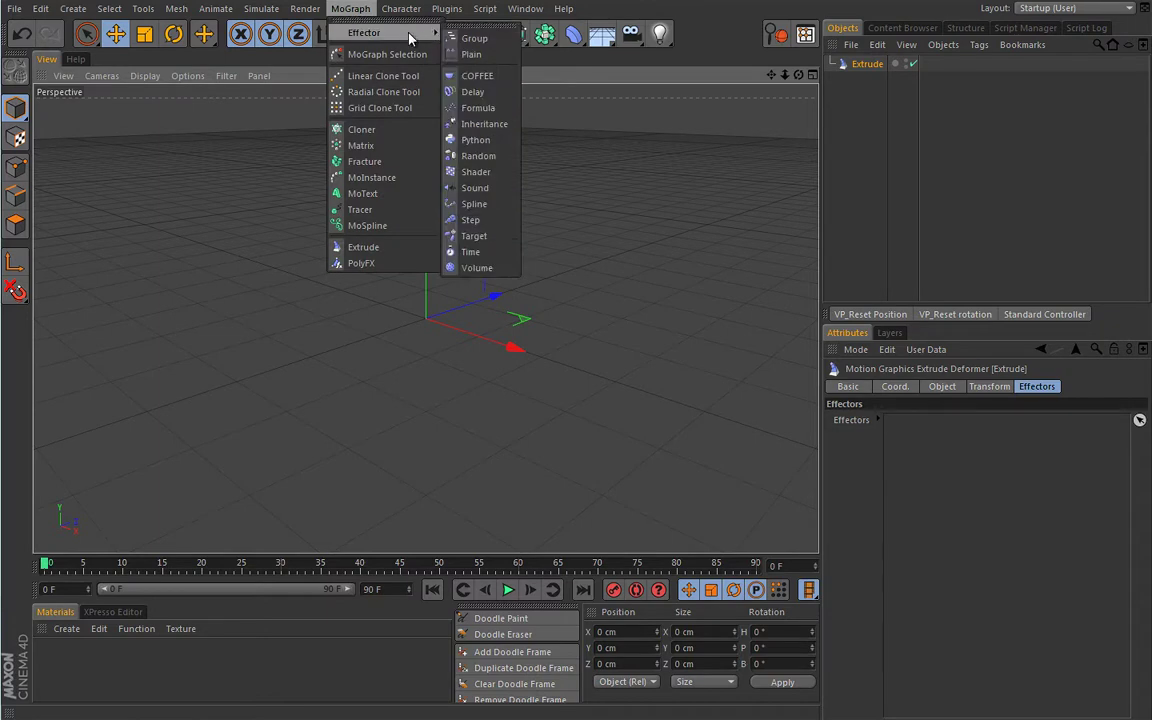
pyautogui.click(404, 327)
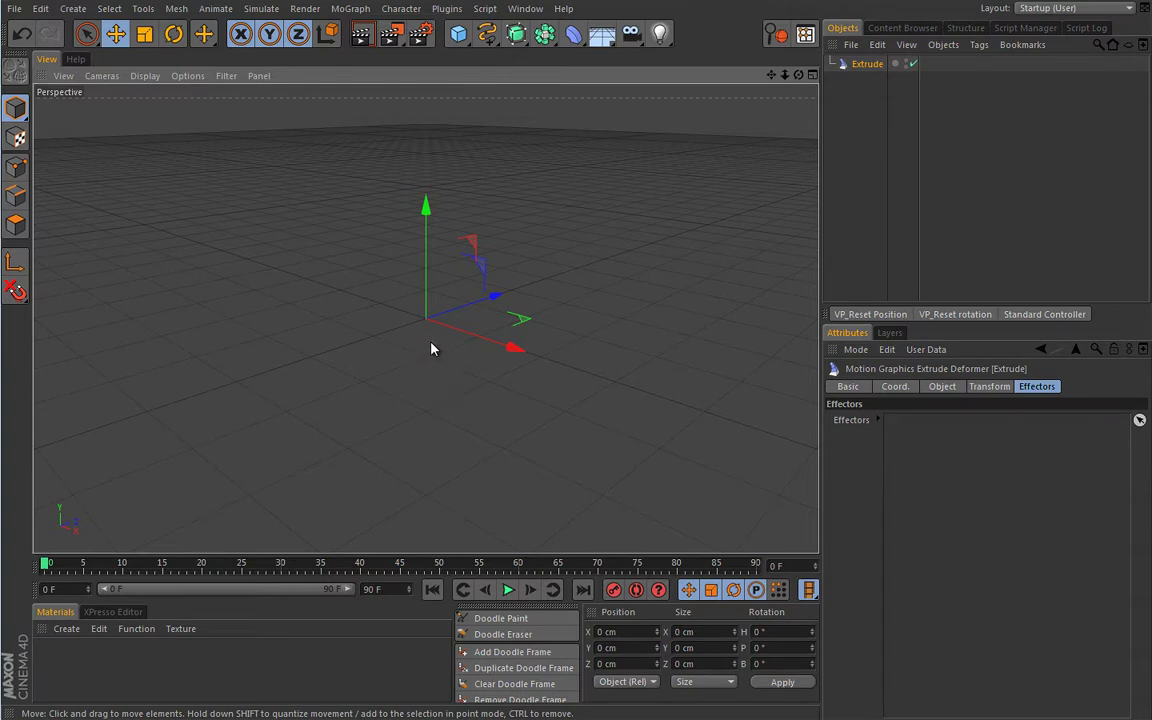
# - Add a plane and set both its width segments and height segments to 10
pyautogui.moveTo(458, 34); pyautogui.dragTo(604, 86)
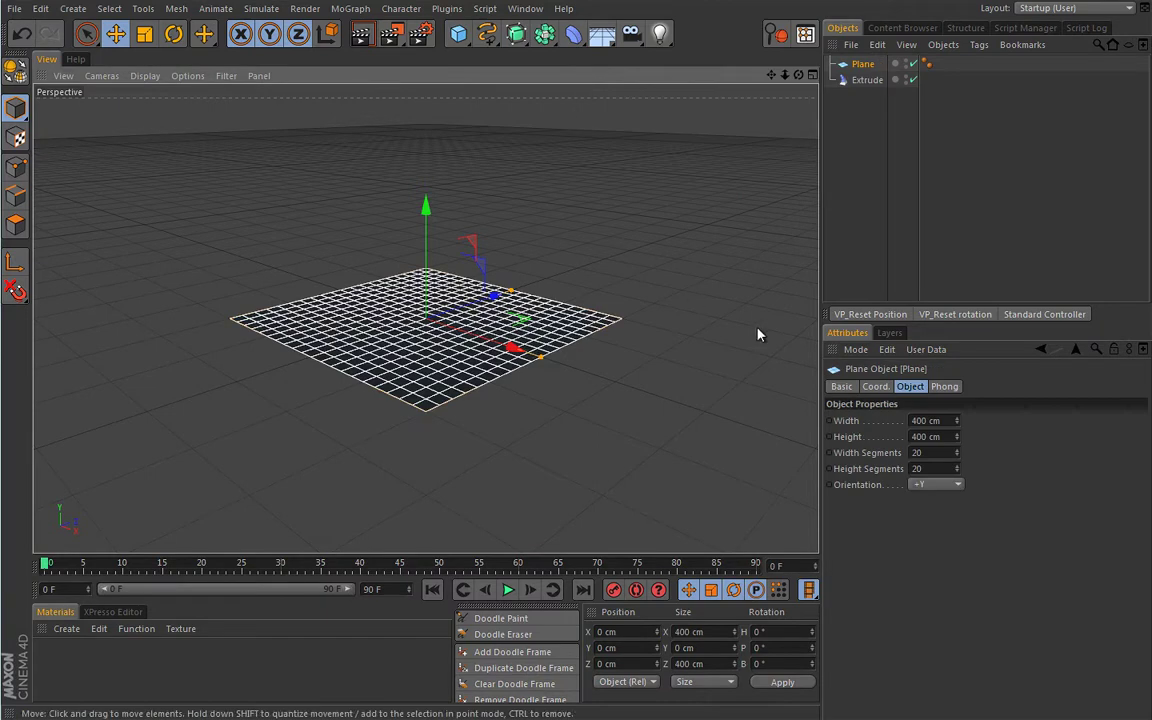
pyautogui.doubleClick(913, 452)
pyautogui.write('10')
pyautogui.press('Tab')
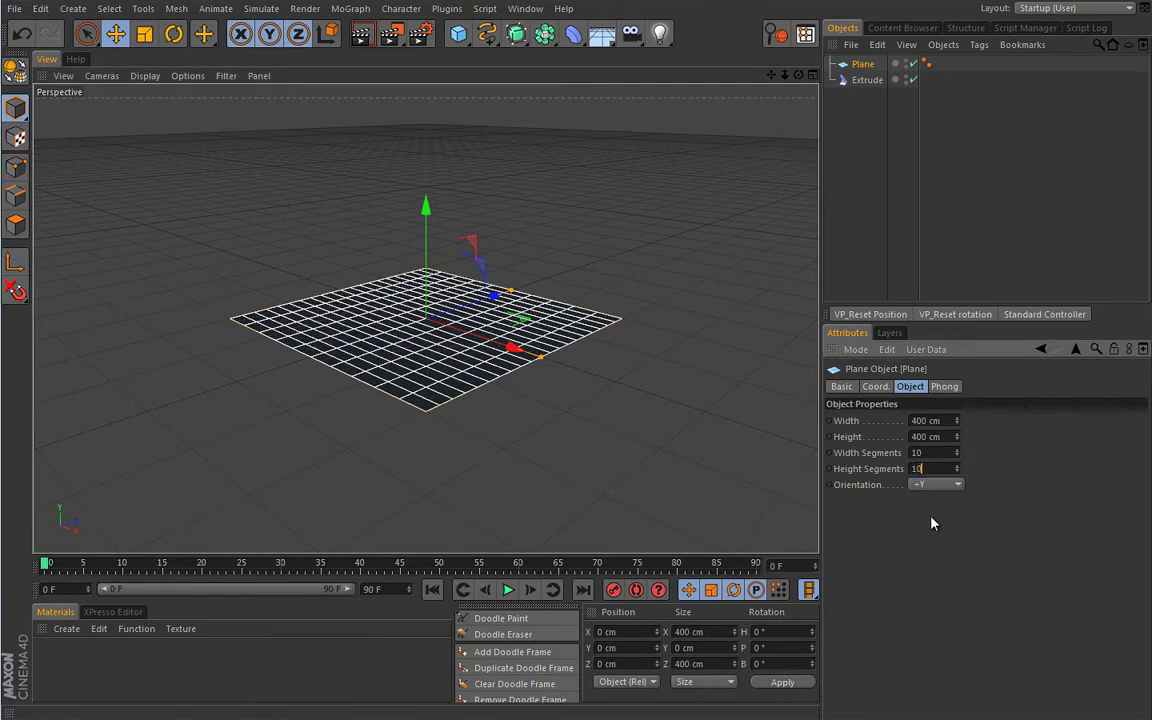
pyautogui.write('10')
pyautogui.press('Return')
# - Add a Correction deformer as a child of the plane and switch the viewport to shaded display with lines
pyautogui.keyDown('alt'); pyautogui.moveTo(396, 290); pyautogui.dragTo(368, 373); pyautogui.keyUp('alt')
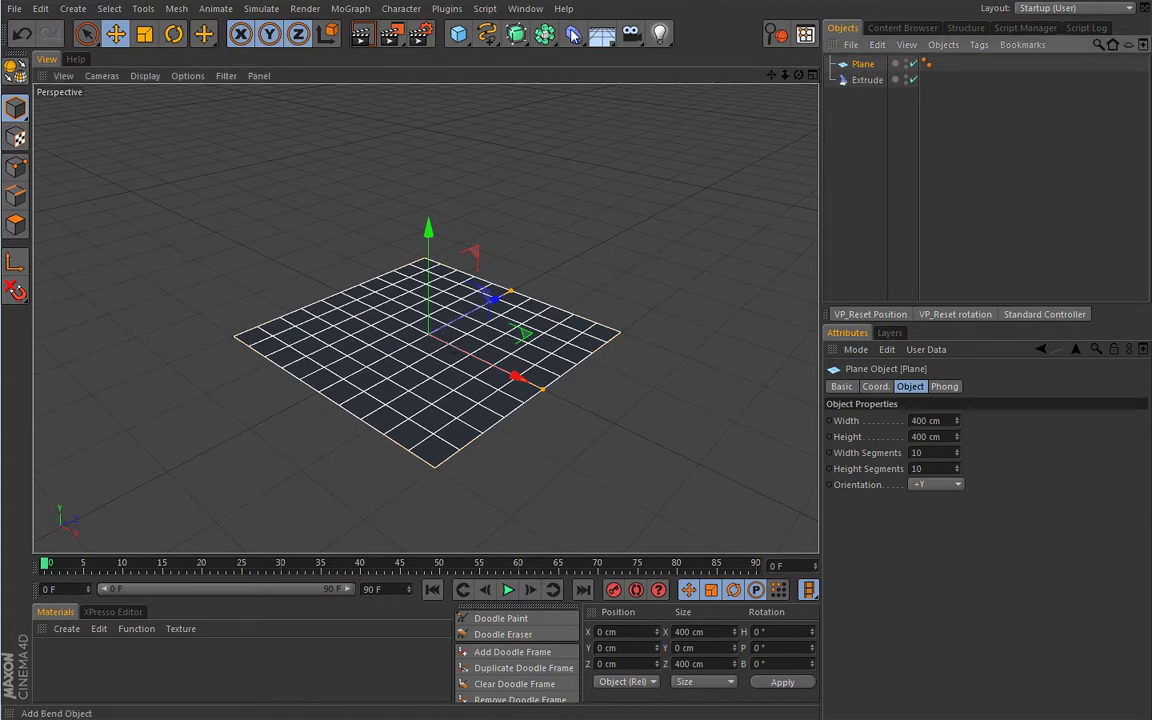
pyautogui.click(575, 35)
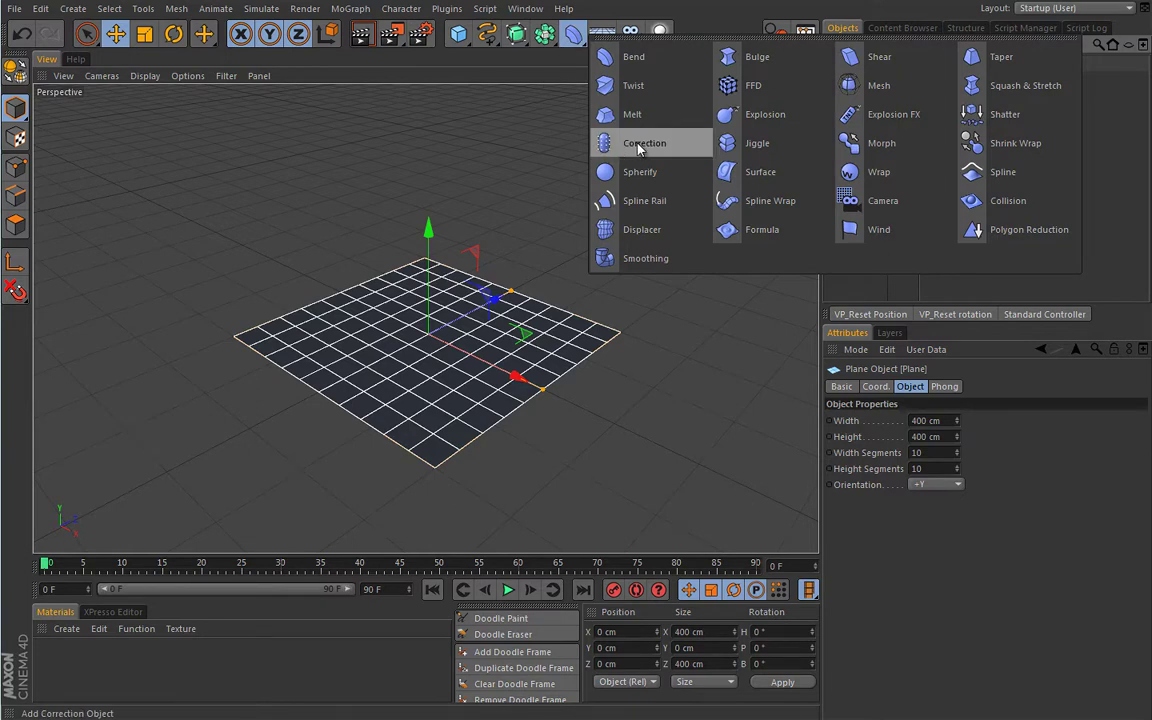
pyautogui.keyDown('shift'); pyautogui.click(640, 145); pyautogui.keyUp('shift')
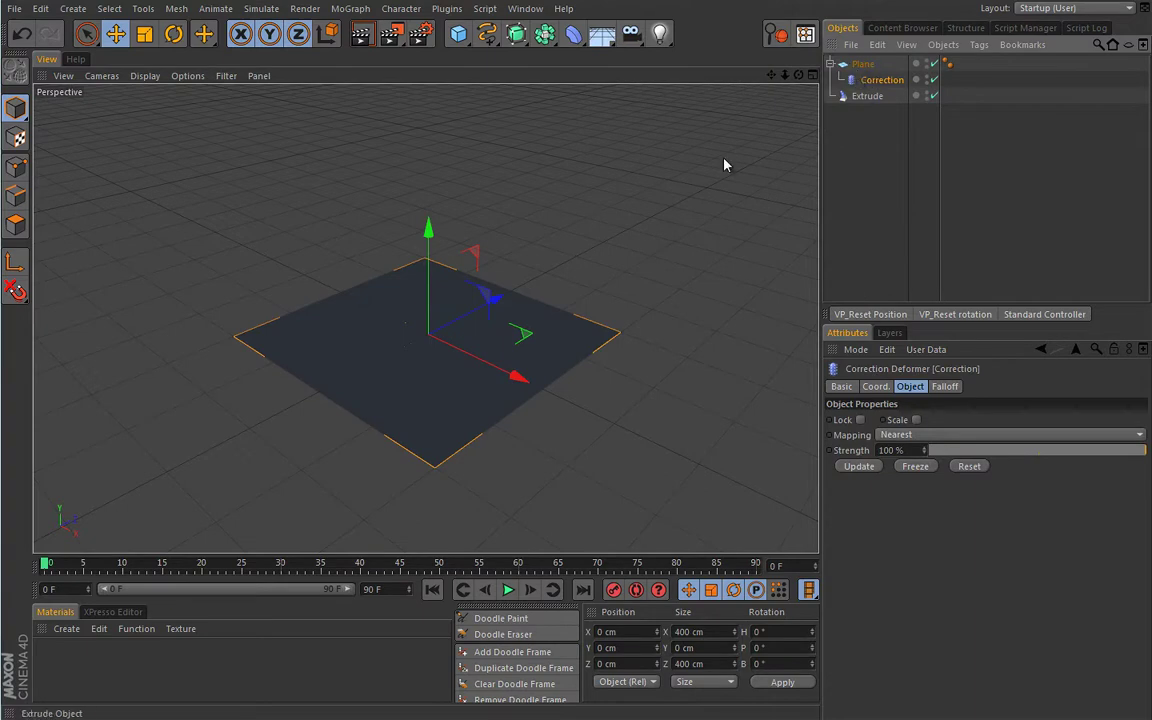
pyautogui.click(145, 75)
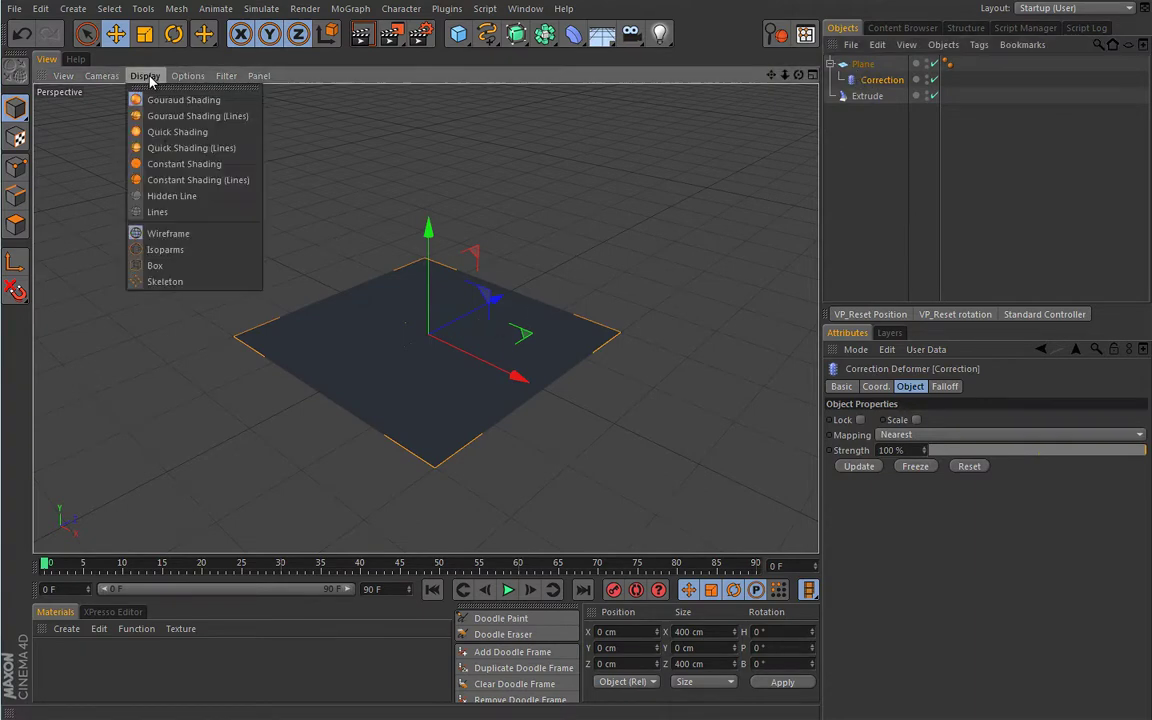
pyautogui.click(196, 140)
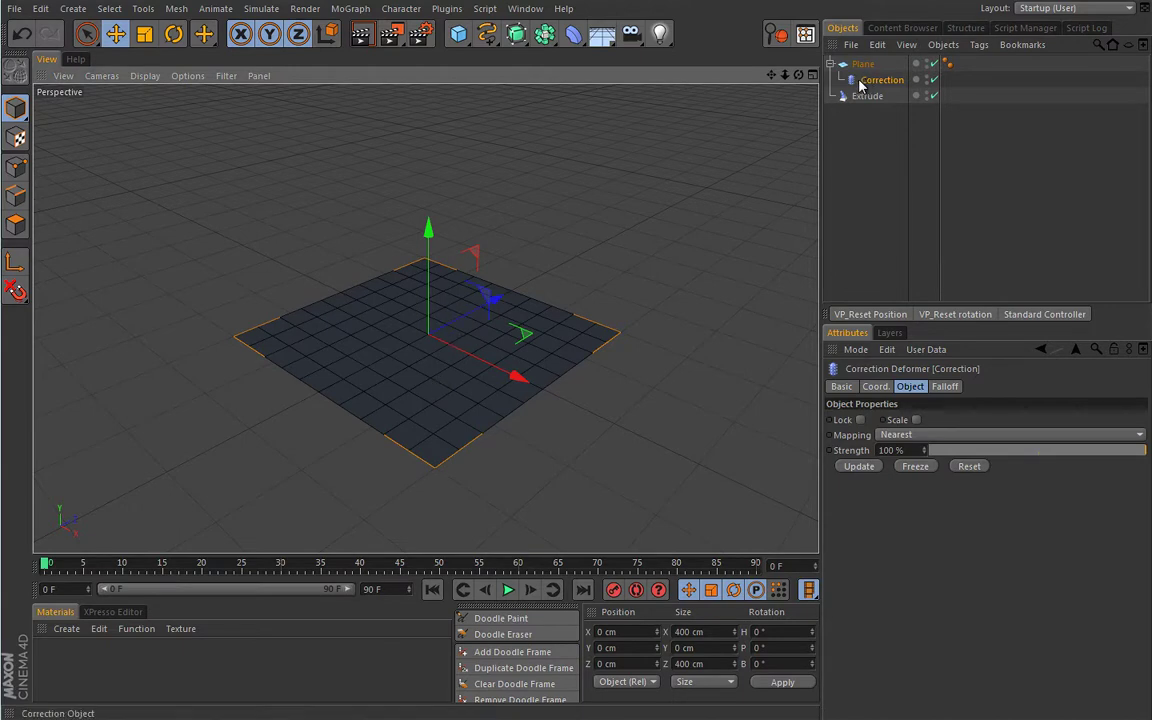
# - In polygon mode on the Correction deformer, select eight scattered polygons across the plane
pyautogui.click(16, 168)
pyautogui.click(15, 224)
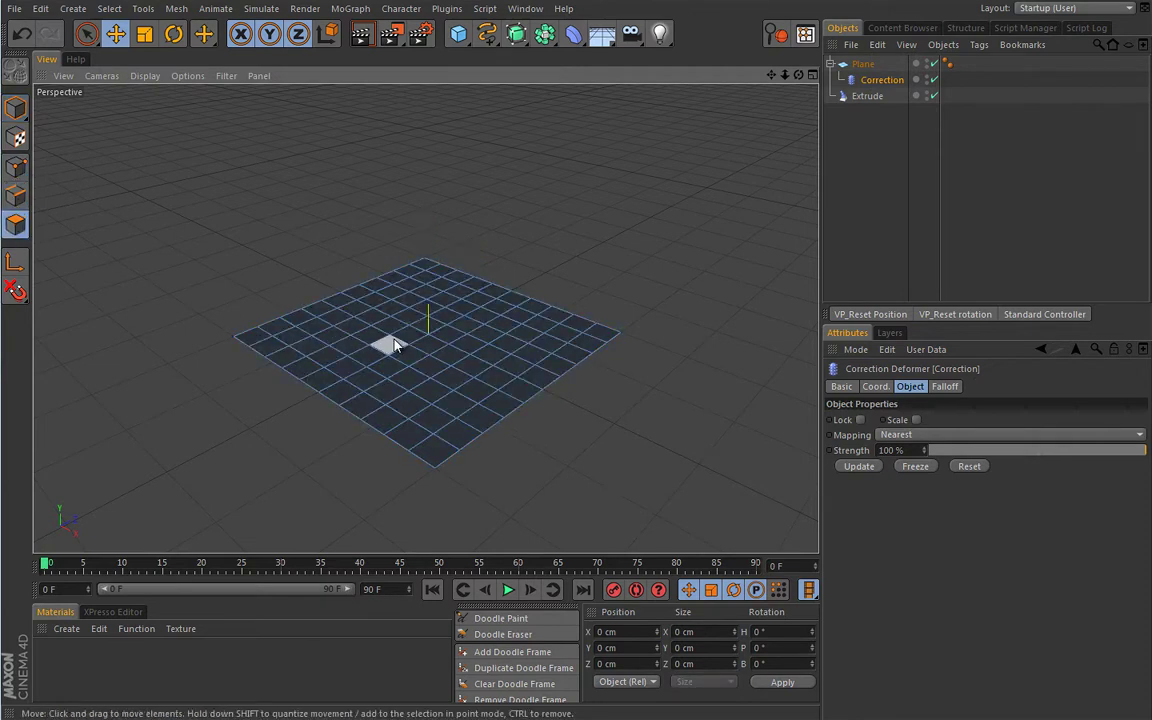
pyautogui.keyDown('alt'); pyautogui.moveTo(340, 322); pyautogui.dragTo(308, 352); pyautogui.keyUp('alt')
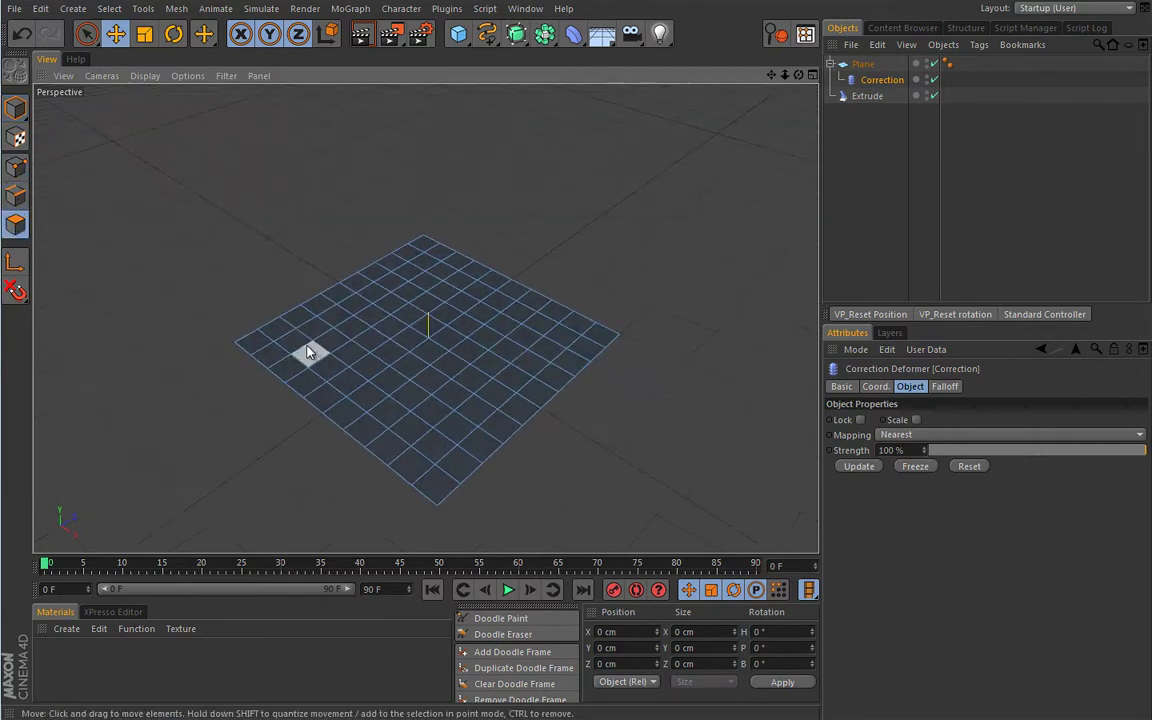
pyautogui.click(291, 341)
pyautogui.keyDown('shift'); pyautogui.click(411, 395); pyautogui.keyUp('shift')
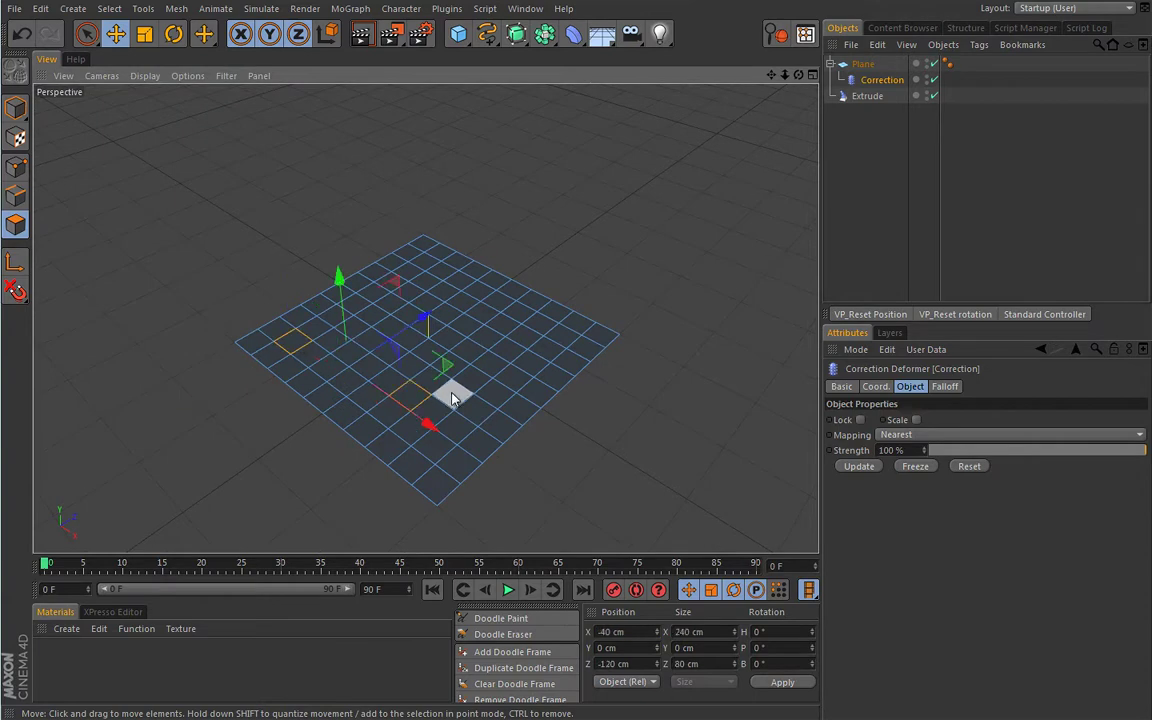
pyautogui.keyDown('shift'); pyautogui.click(528, 362); pyautogui.keyUp('shift')
pyautogui.keyDown('shift'); pyautogui.click(443, 291); pyautogui.keyUp('shift')
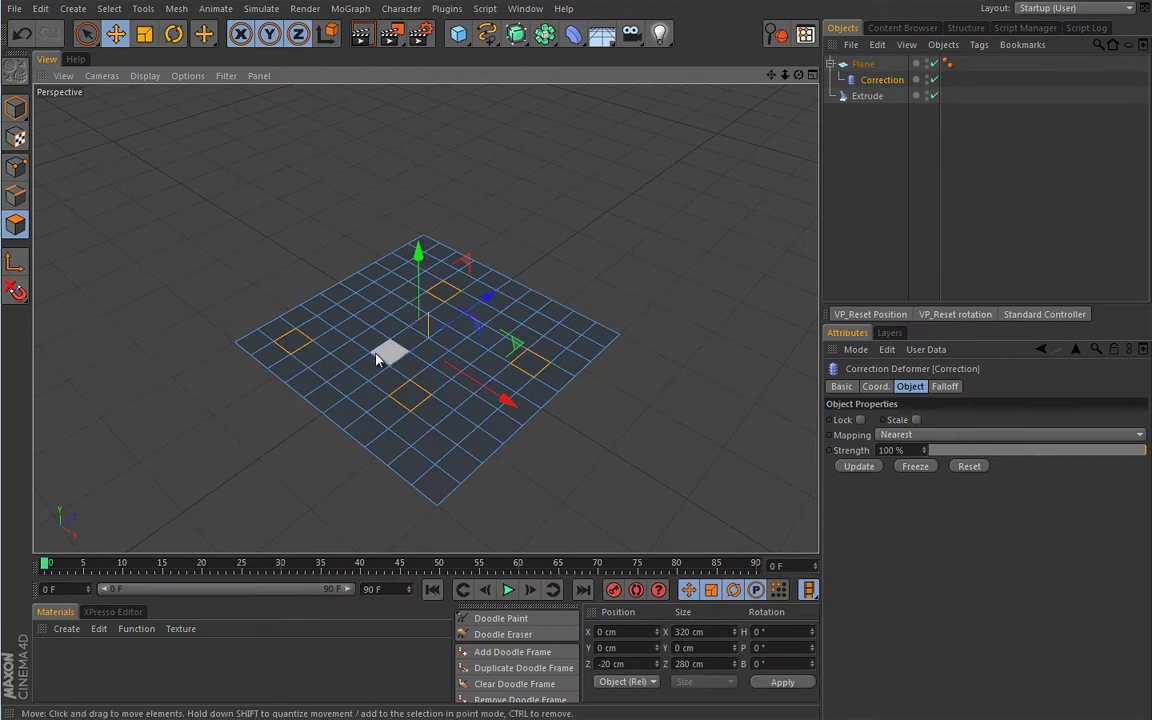
pyautogui.keyDown('shift'); pyautogui.click(388, 326); pyautogui.keyUp('shift')
pyautogui.keyDown('shift'); pyautogui.click(337, 294); pyautogui.keyUp('shift')
pyautogui.keyDown('shift'); pyautogui.click(497, 424); pyautogui.keyUp('shift')
pyautogui.keyDown('shift'); pyautogui.click(436, 484); pyautogui.keyUp('shift')
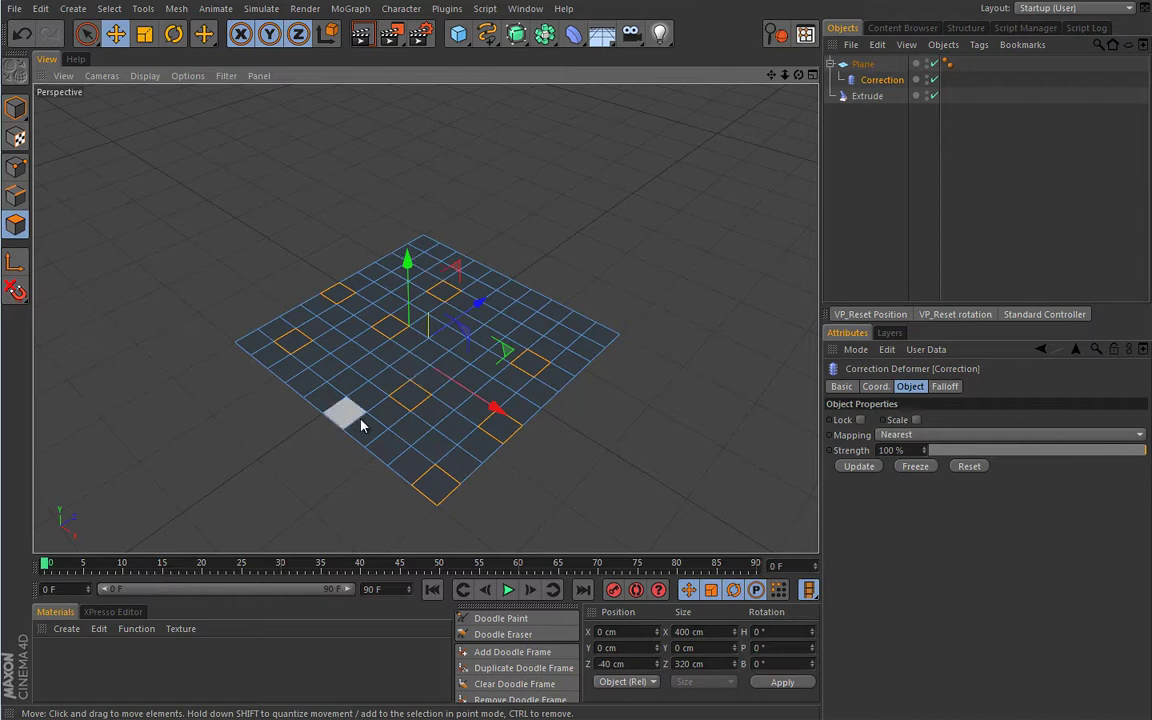
# - Store the selected polygons in a polygon selection tag on the Correction deformer
pyautogui.press('v')
pyautogui.moveTo(362, 373)
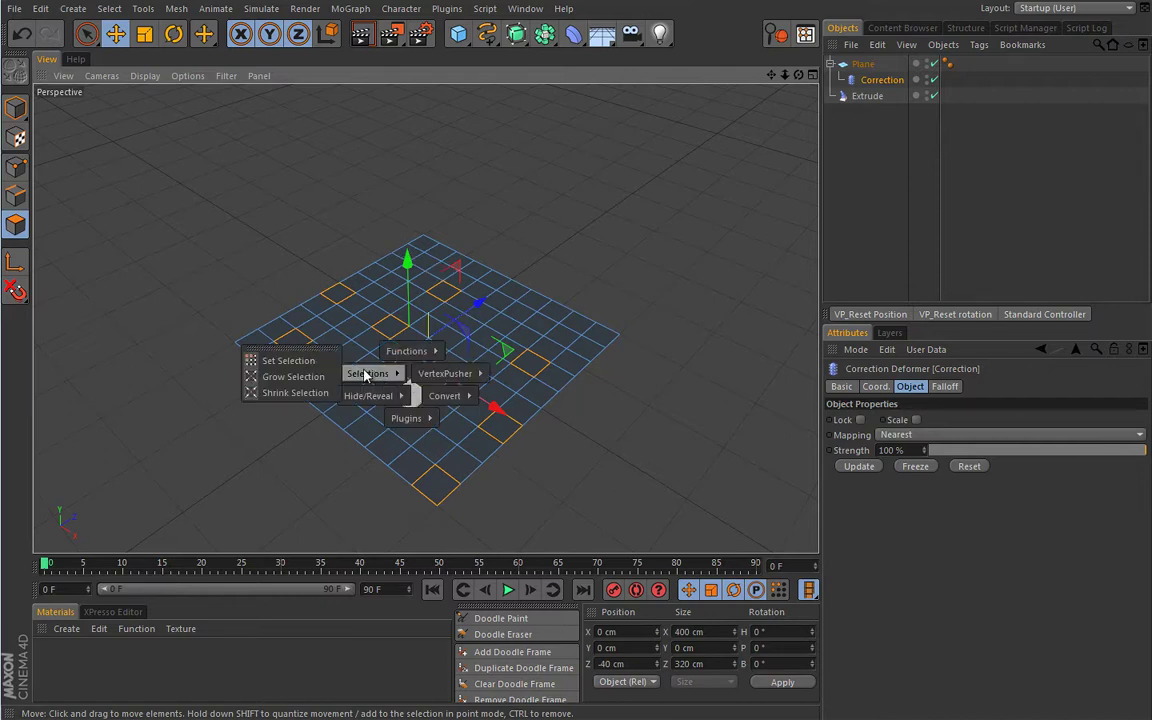
pyautogui.click(289, 361)
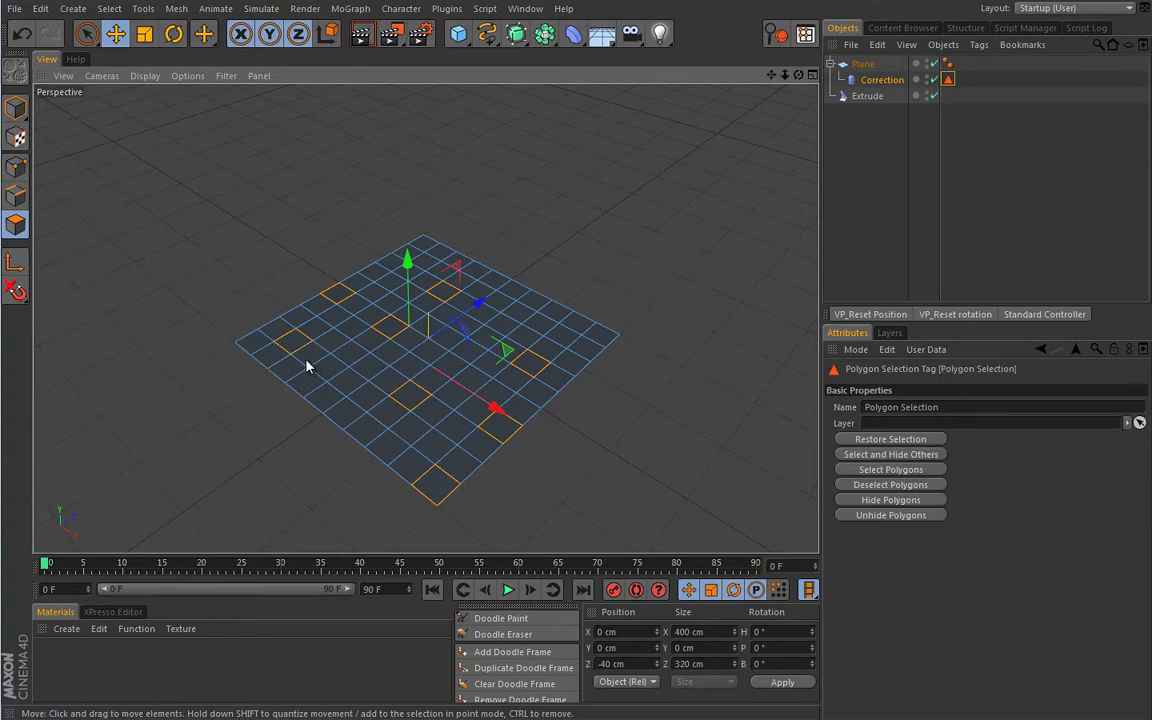
pyautogui.click(109, 9)
pyautogui.click(111, 12)
# - Create a new material with specular disabled and its color set to yellow-orange (R 255, G 194, B 53)
pyautogui.doubleClick(50, 662)
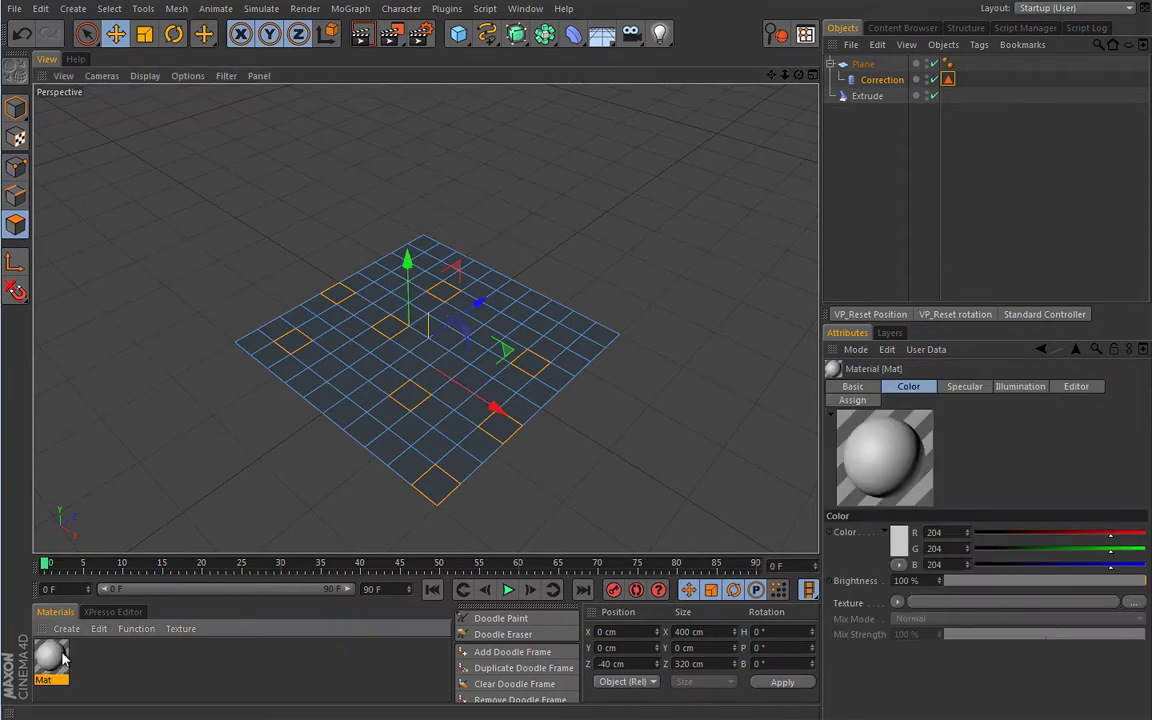
pyautogui.doubleClick(52, 662)
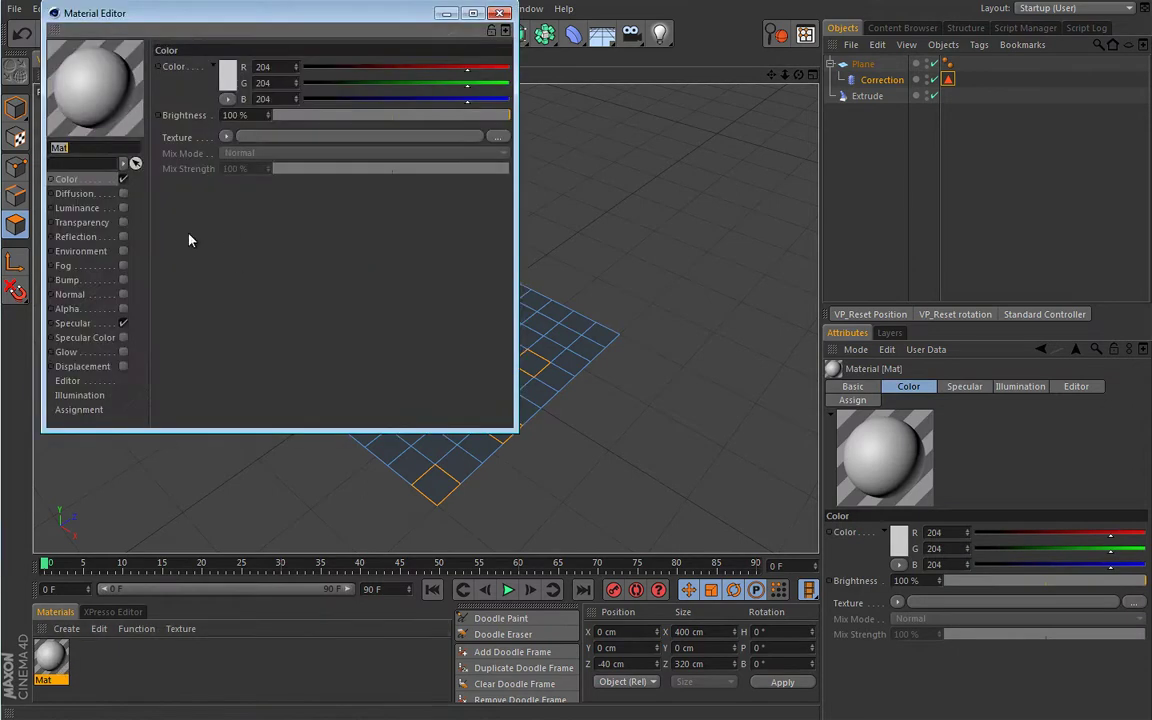
pyautogui.click(123, 325)
pyautogui.click(226, 74)
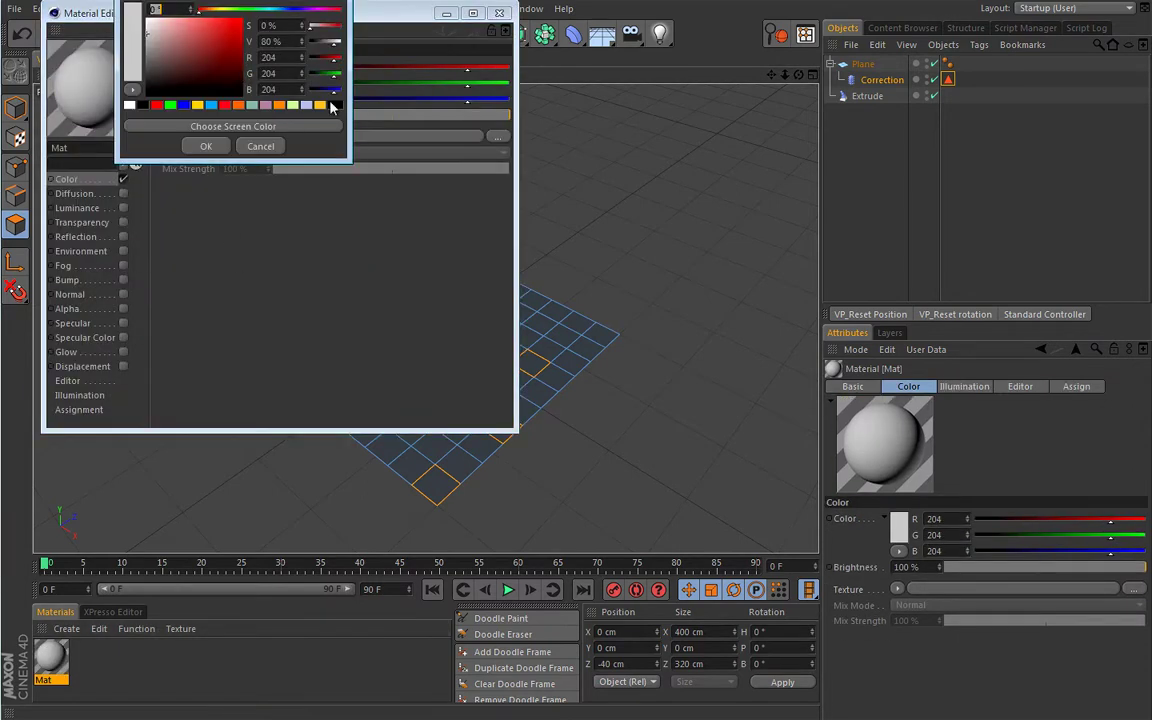
pyautogui.click(319, 104)
pyautogui.click(206, 146)
pyautogui.click(500, 13)
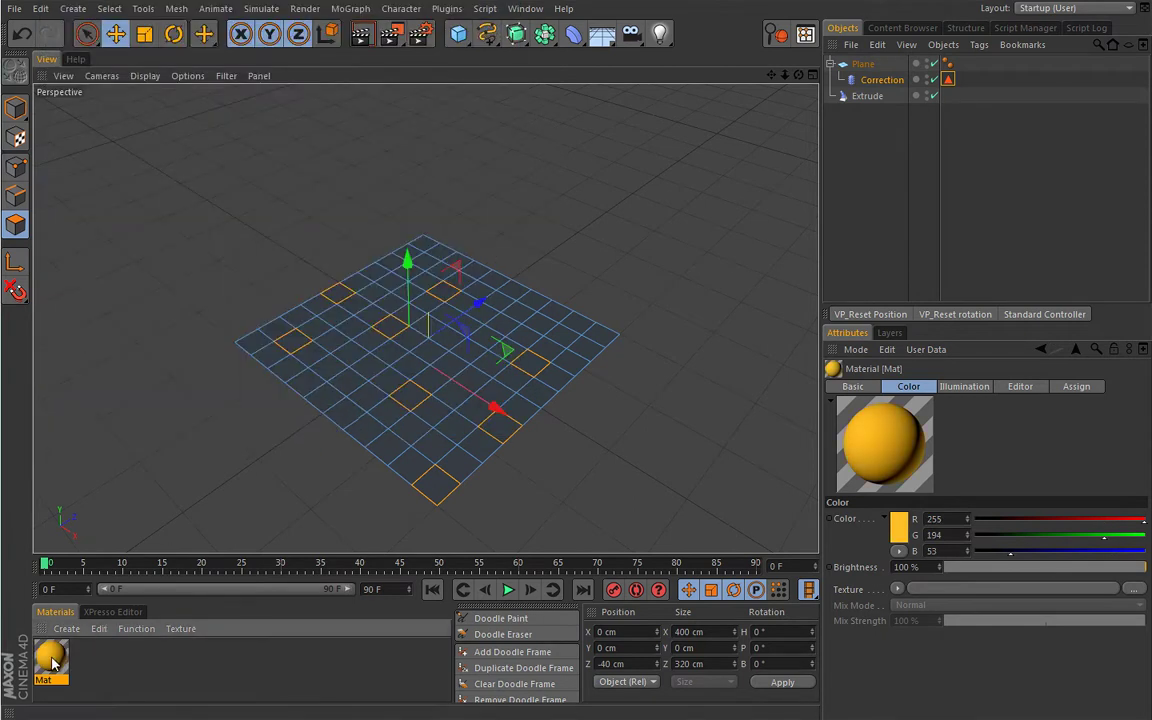
# - Apply the yellow material restricted to the stored polygon selection, and move the selection and texture tags from the Correction deformer to the plane
pyautogui.click(15, 108)
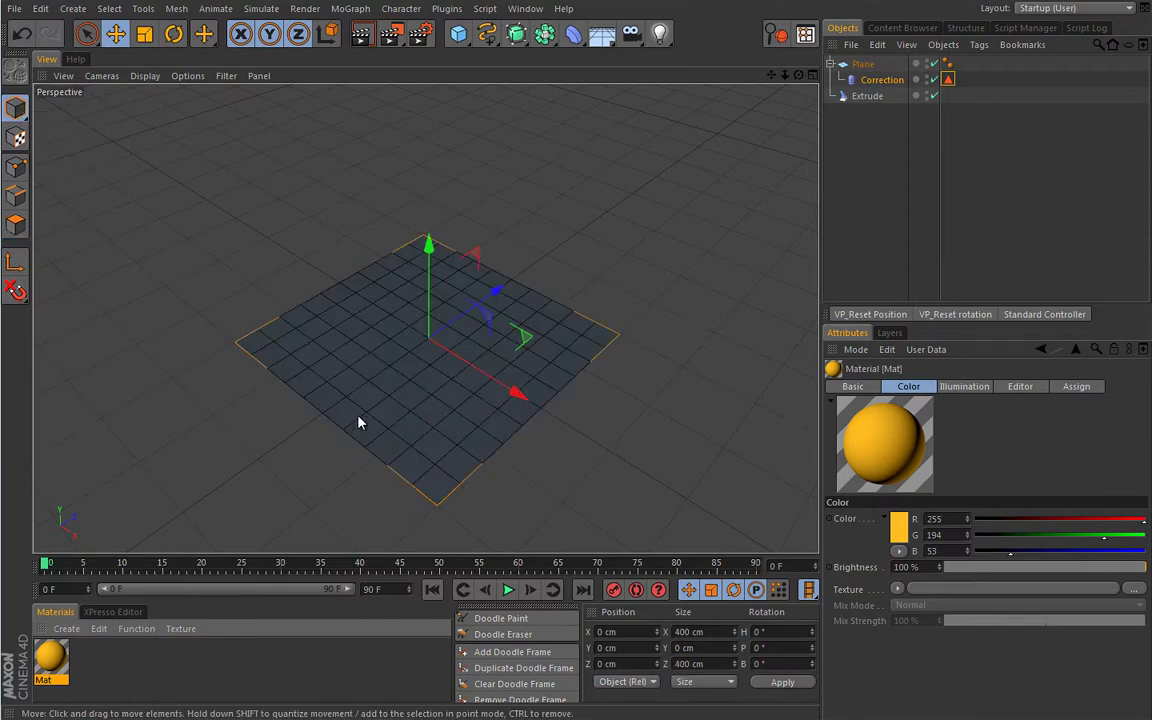
pyautogui.moveTo(50, 655); pyautogui.dragTo(895, 86)
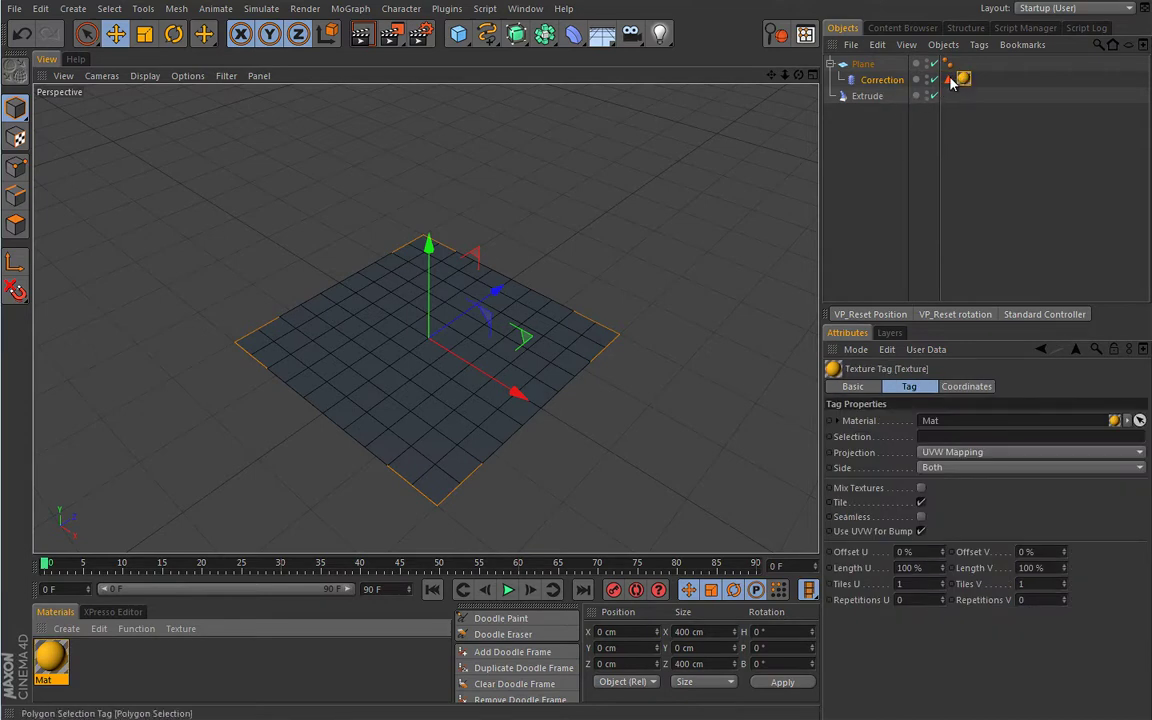
pyautogui.moveTo(948, 80); pyautogui.dragTo(922, 440)
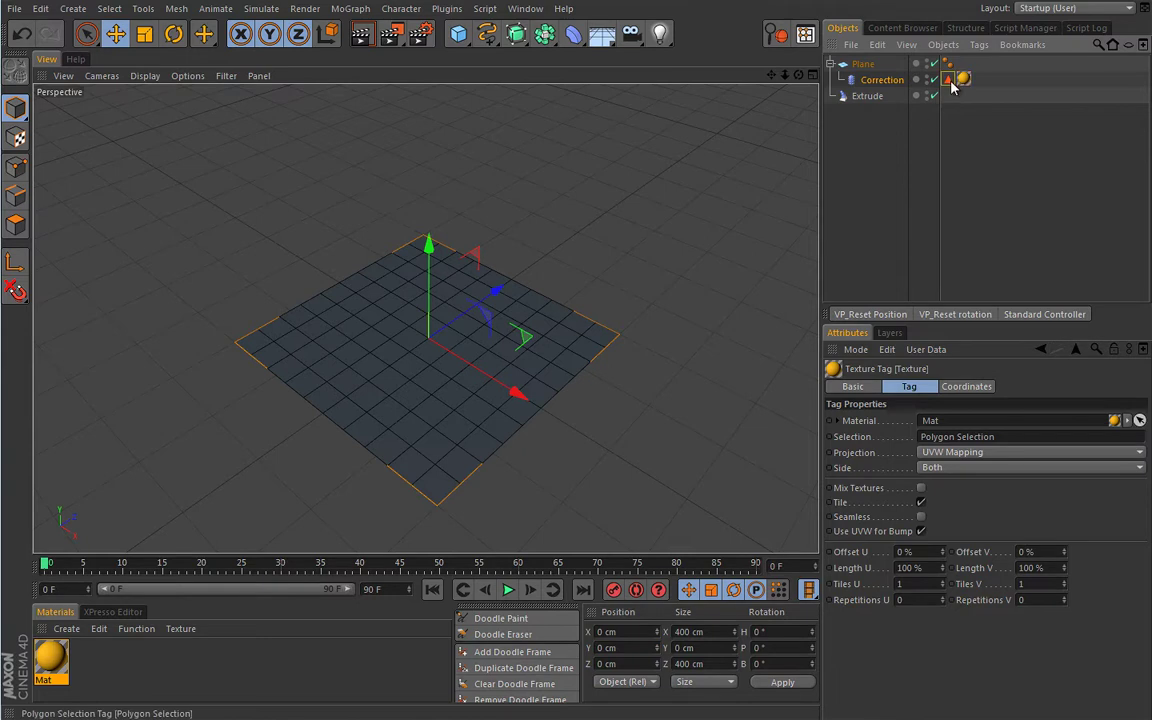
pyautogui.moveTo(950, 82); pyautogui.dragTo(866, 64)
pyautogui.moveTo(950, 85); pyautogui.dragTo(978, 65)
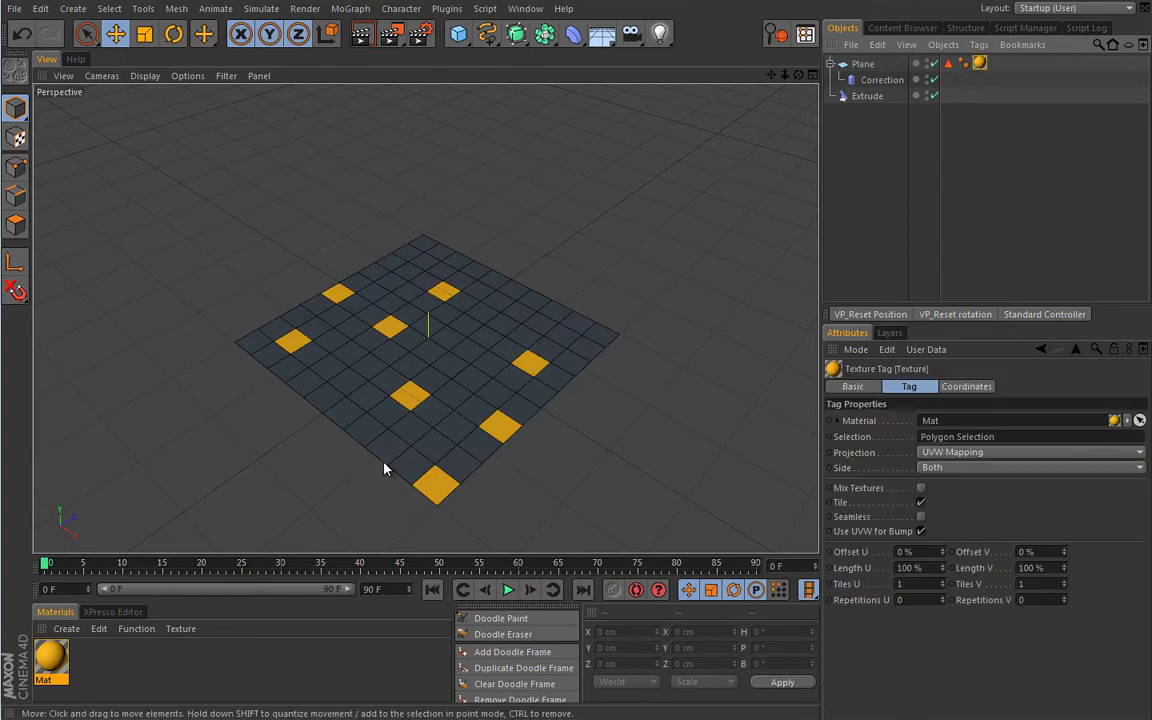
# - Delete the Correction deformer from under the plane, keeping the plane's own tags
pyautogui.click(862, 64)
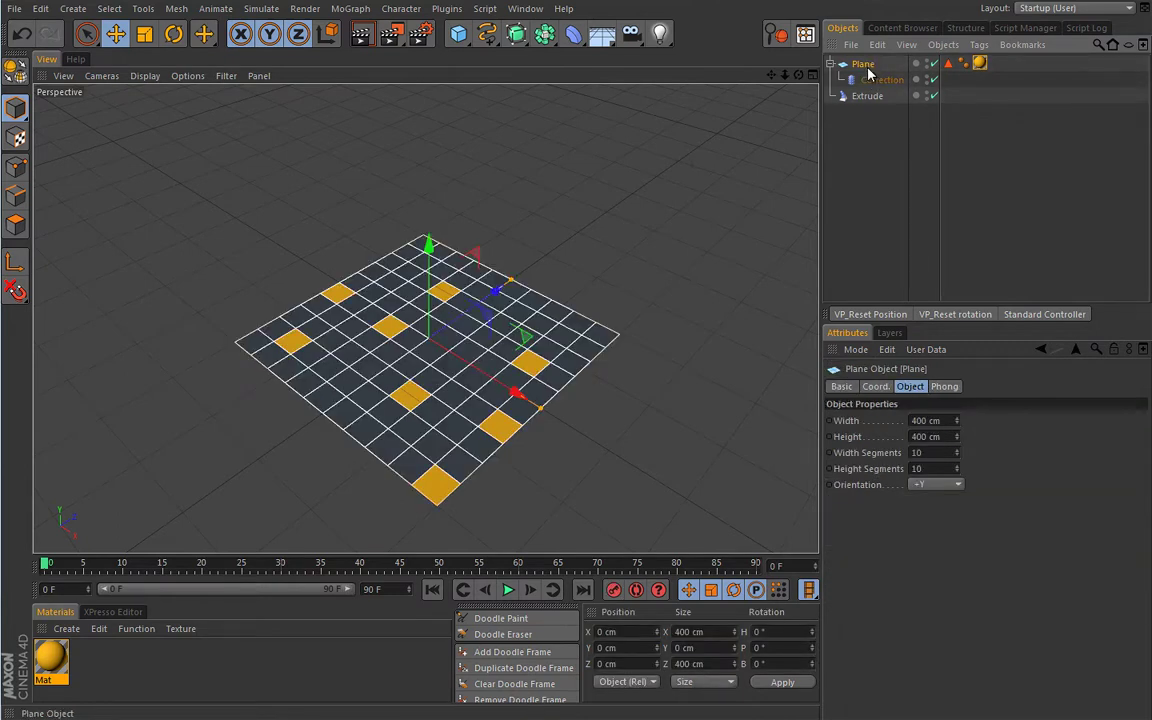
pyautogui.click(949, 63)
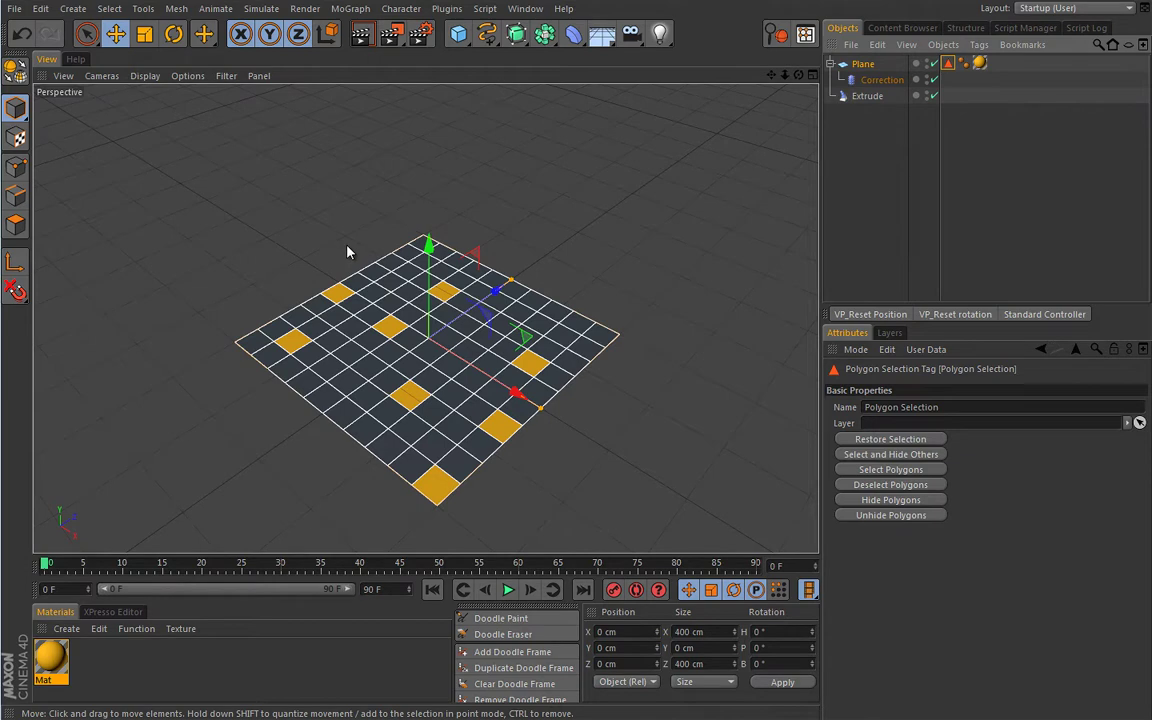
pyautogui.click(427, 316)
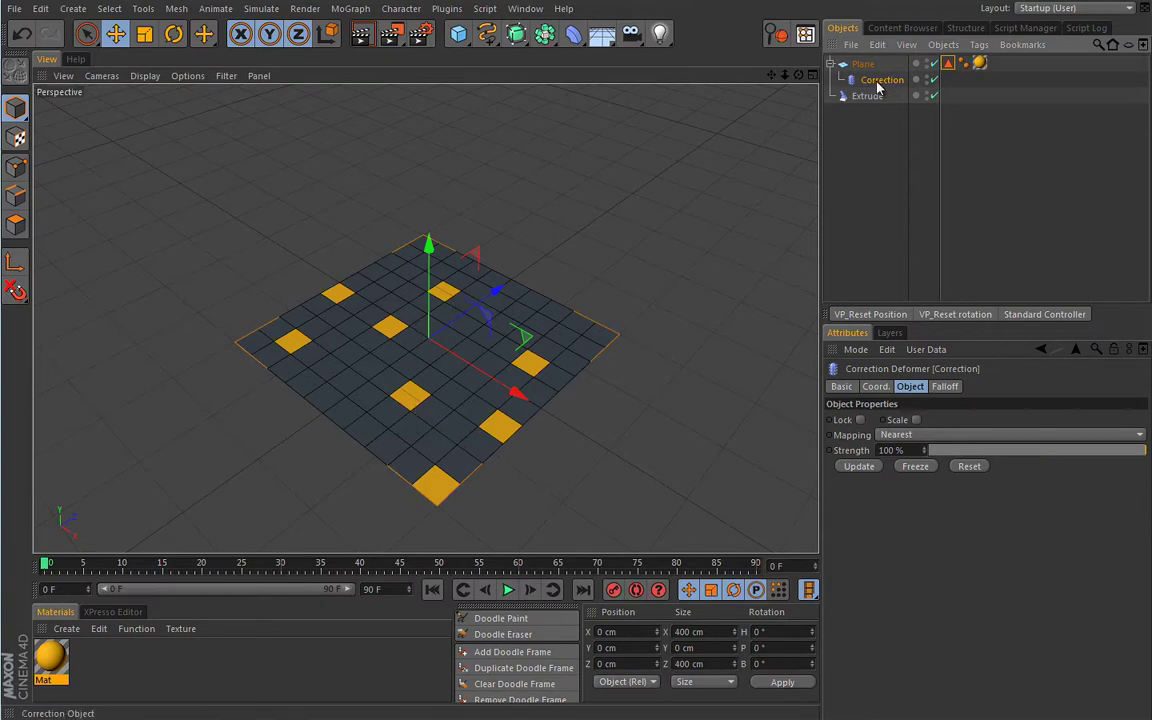
pyautogui.press('Delete')
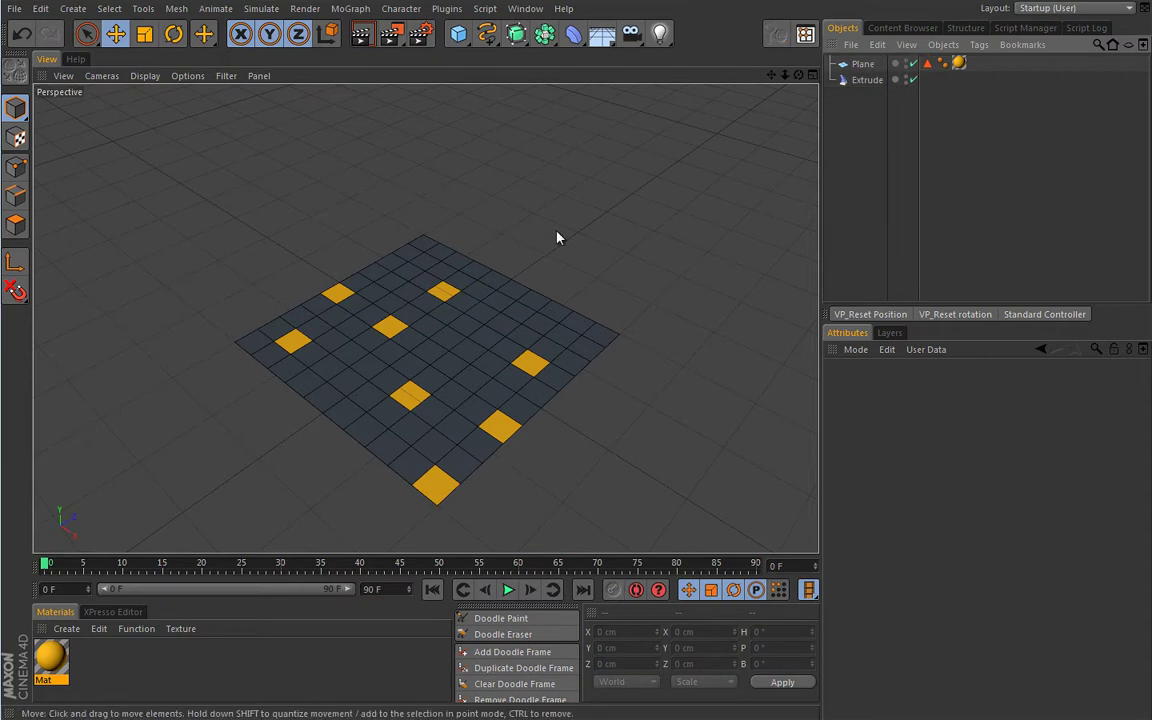
# - Make the Extrude deformer a child of the plane
pyautogui.click(490, 314)
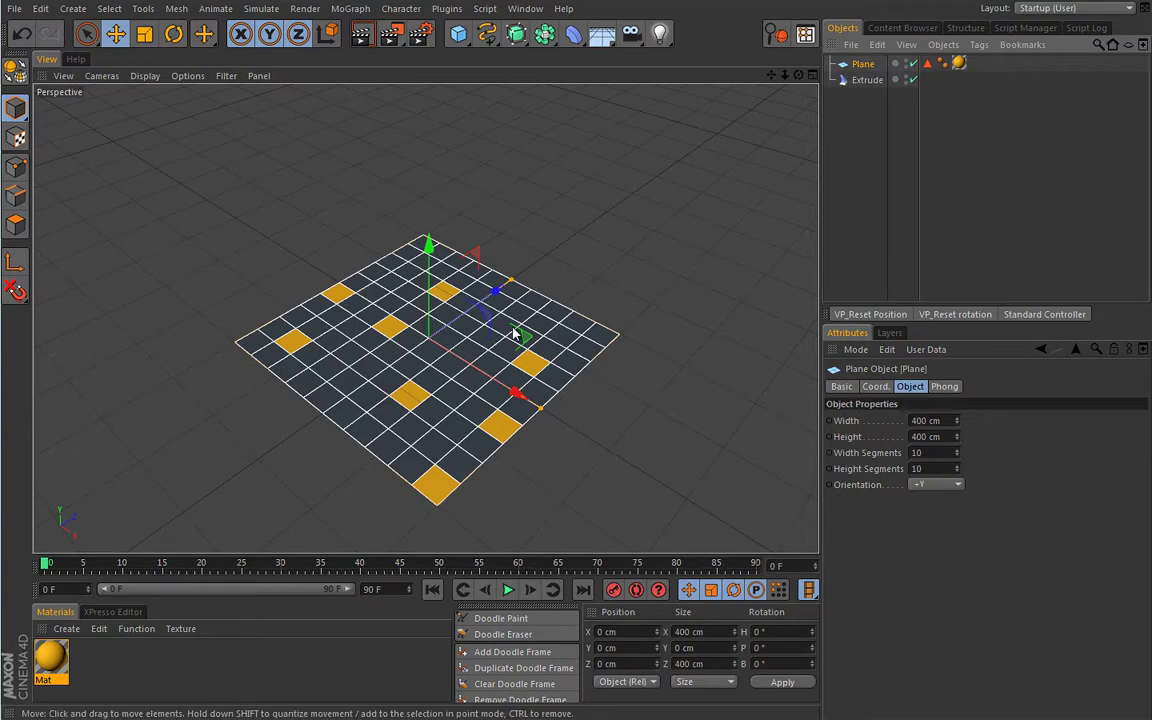
pyautogui.moveTo(958, 453); pyautogui.dragTo(956, 457)
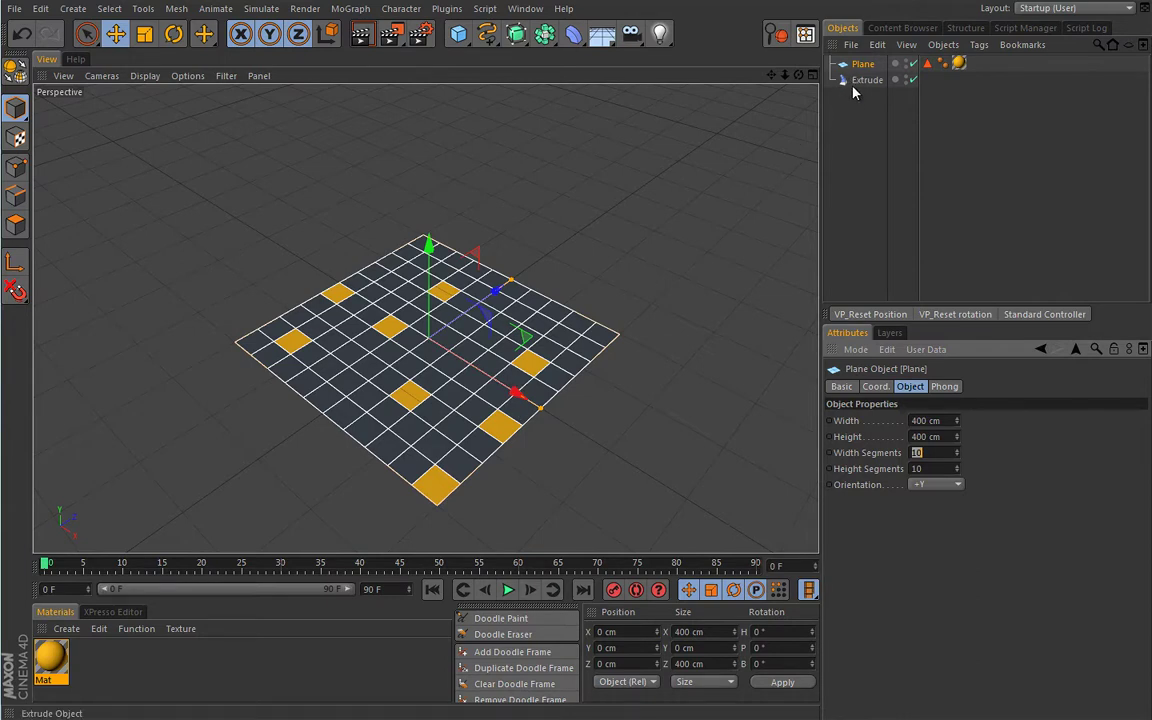
pyautogui.moveTo(861, 64); pyautogui.dragTo(866, 65)
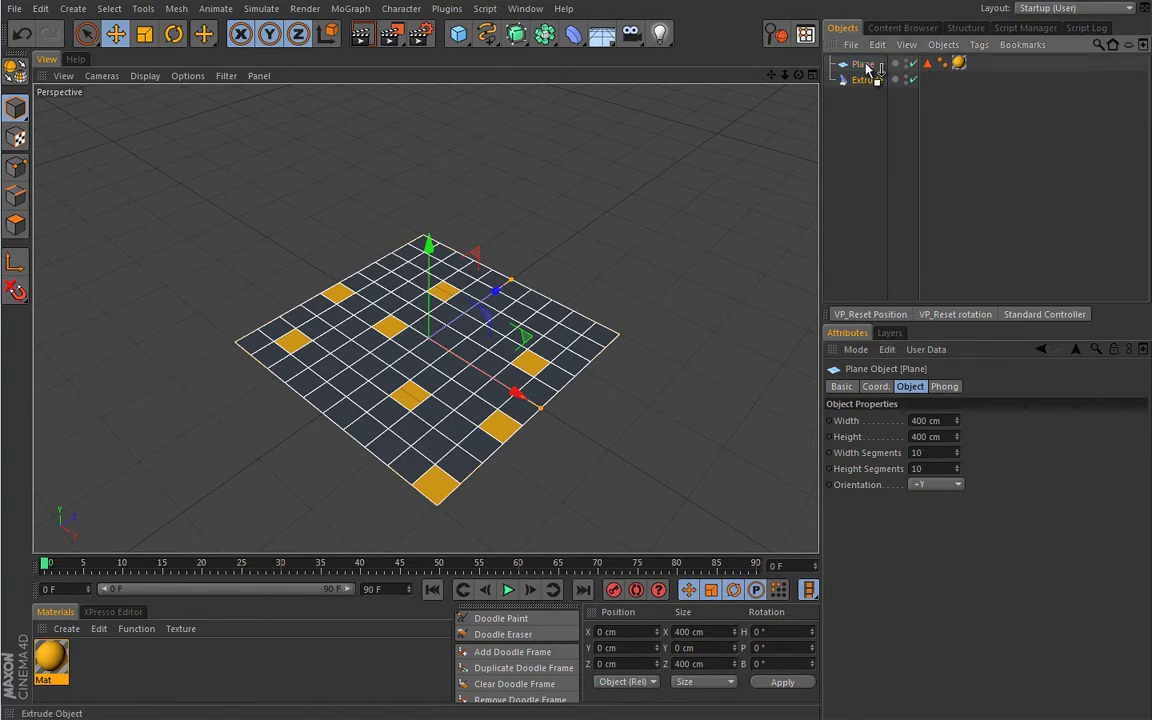
pyautogui.moveTo(867, 67); pyautogui.dragTo(866, 66)
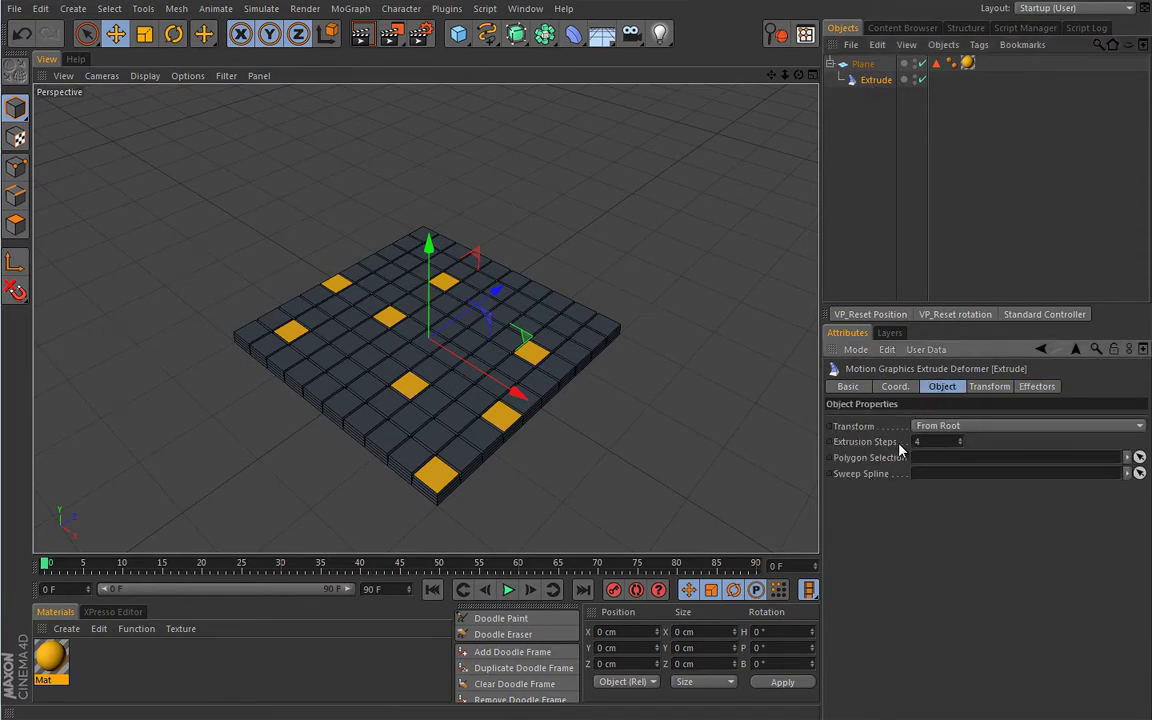
# - Set the Extrude deformer's Z position transform (P.Z) to 50 cm
pyautogui.moveTo(962, 446); pyautogui.dragTo(906, 461)
pyautogui.click(988, 388)
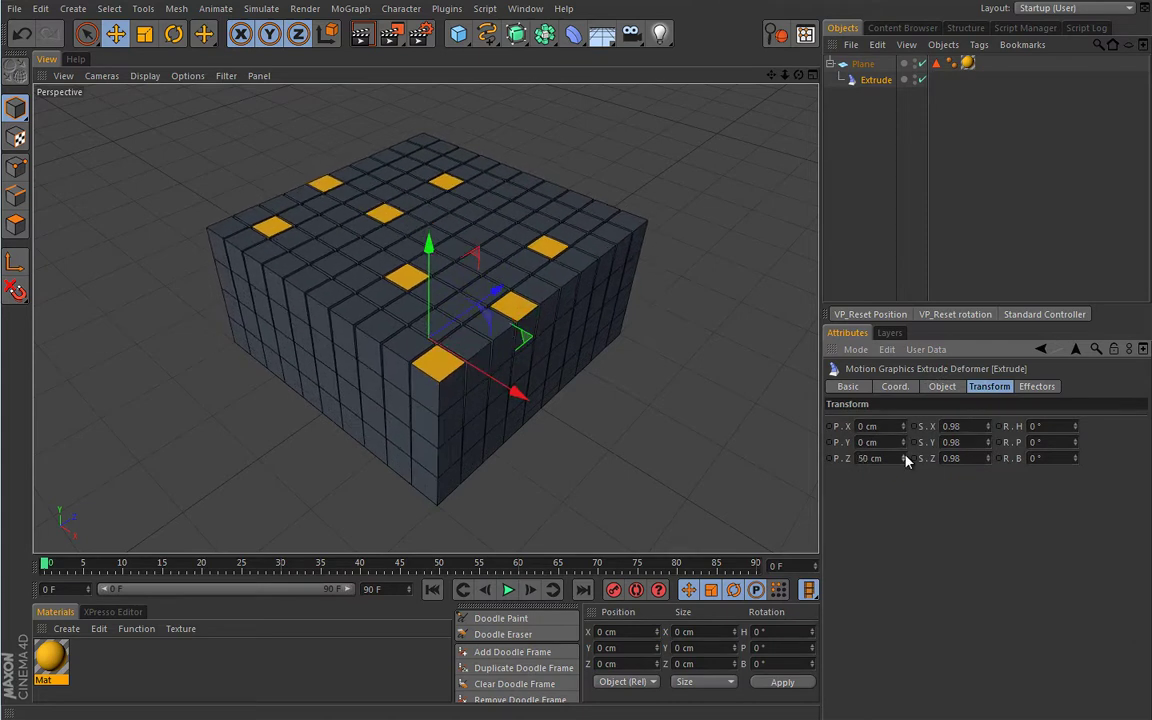
# - Restrict the Extrude deformer to the plane's stored polygon selection
pyautogui.click(942, 387)
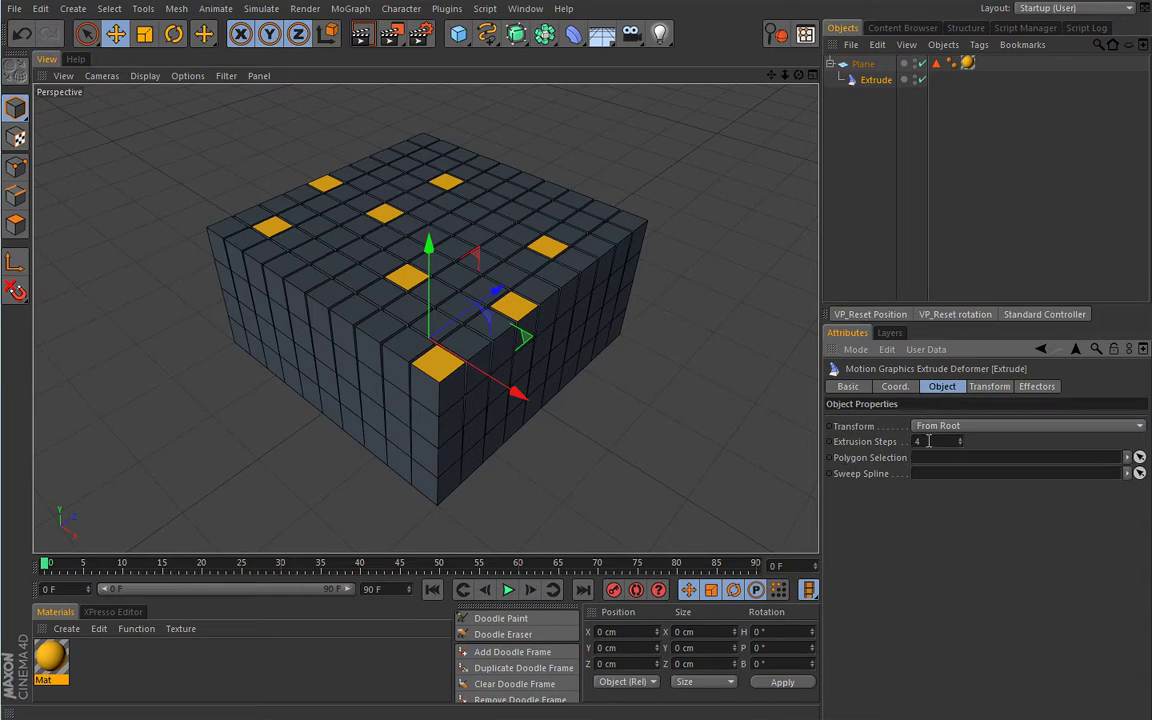
pyautogui.moveTo(936, 63); pyautogui.dragTo(940, 183)
pyautogui.moveTo(864, 427); pyautogui.dragTo(924, 462)
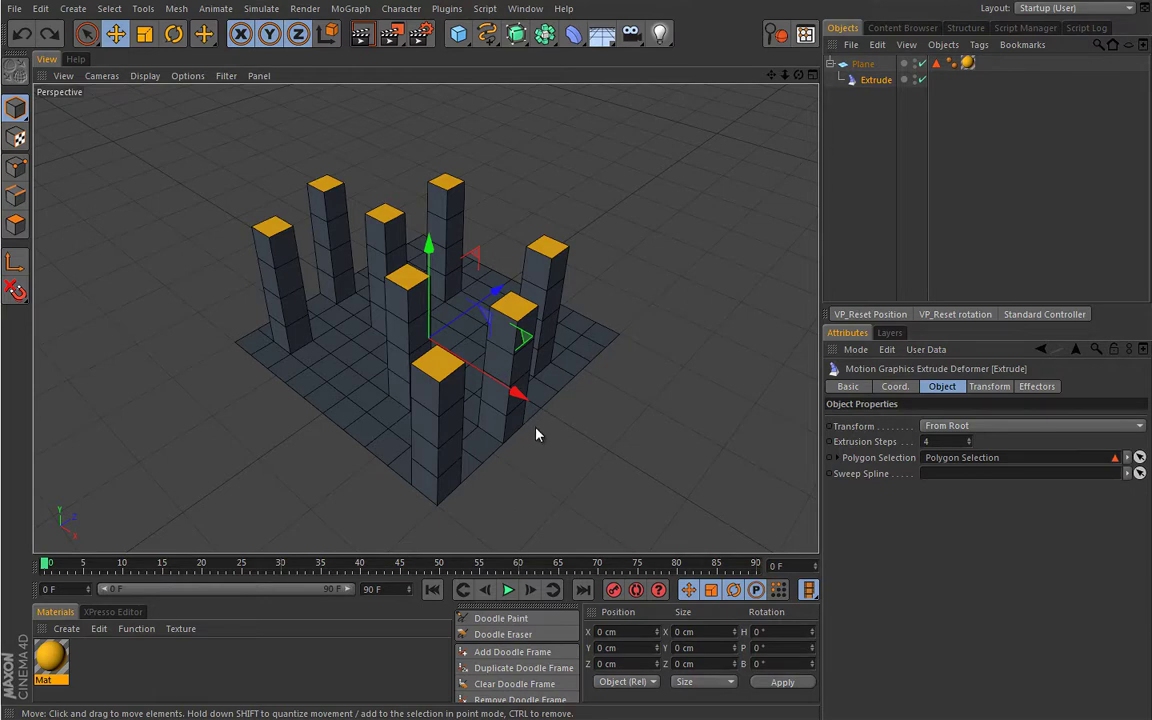
# - Add a MoGraph Formula effector to the Extrude deformer's effectors
pyautogui.click(1038, 390)
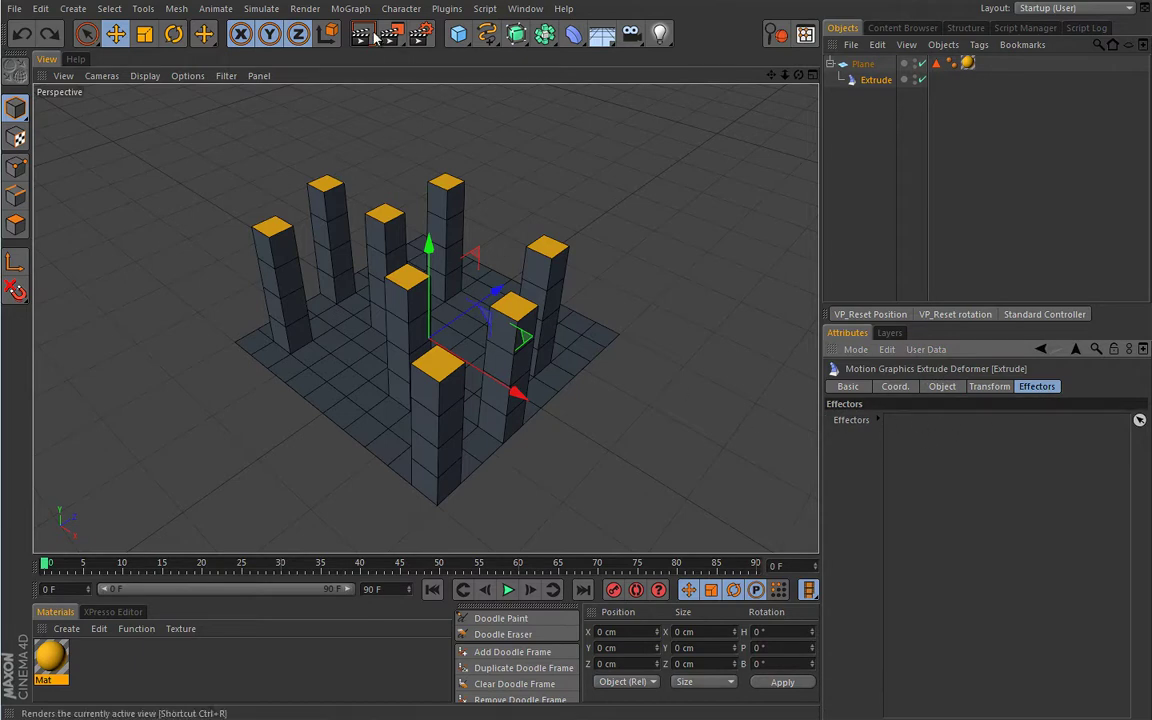
pyautogui.click(350, 8)
pyautogui.moveTo(361, 37)
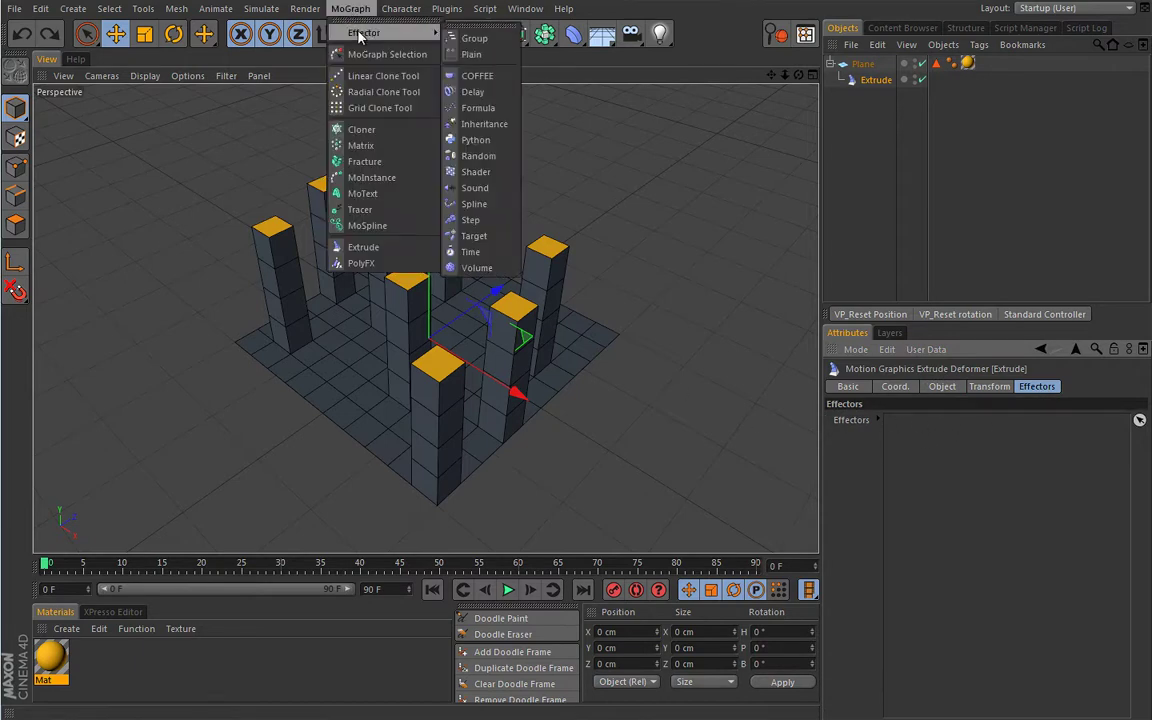
pyautogui.click(477, 107)
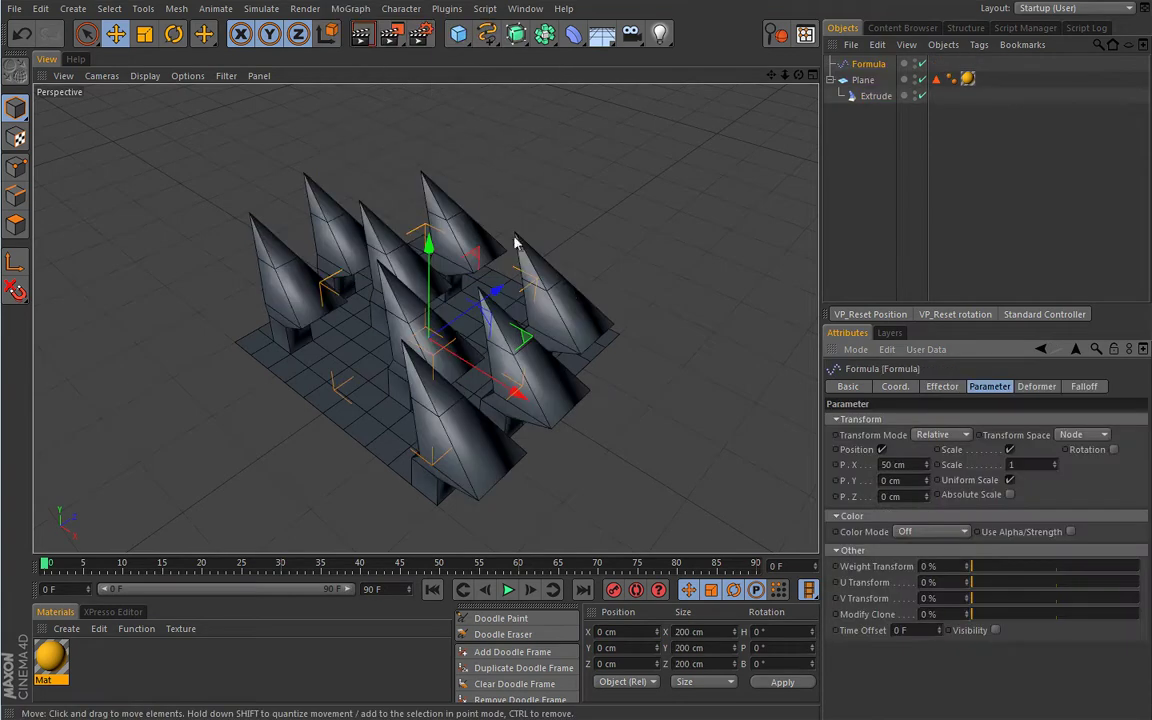
# - Turn off the Formula effector's position and scale, enable rotation with R.B at 45°, and play the animation
pyautogui.click(1009, 449)
pyautogui.click(882, 450)
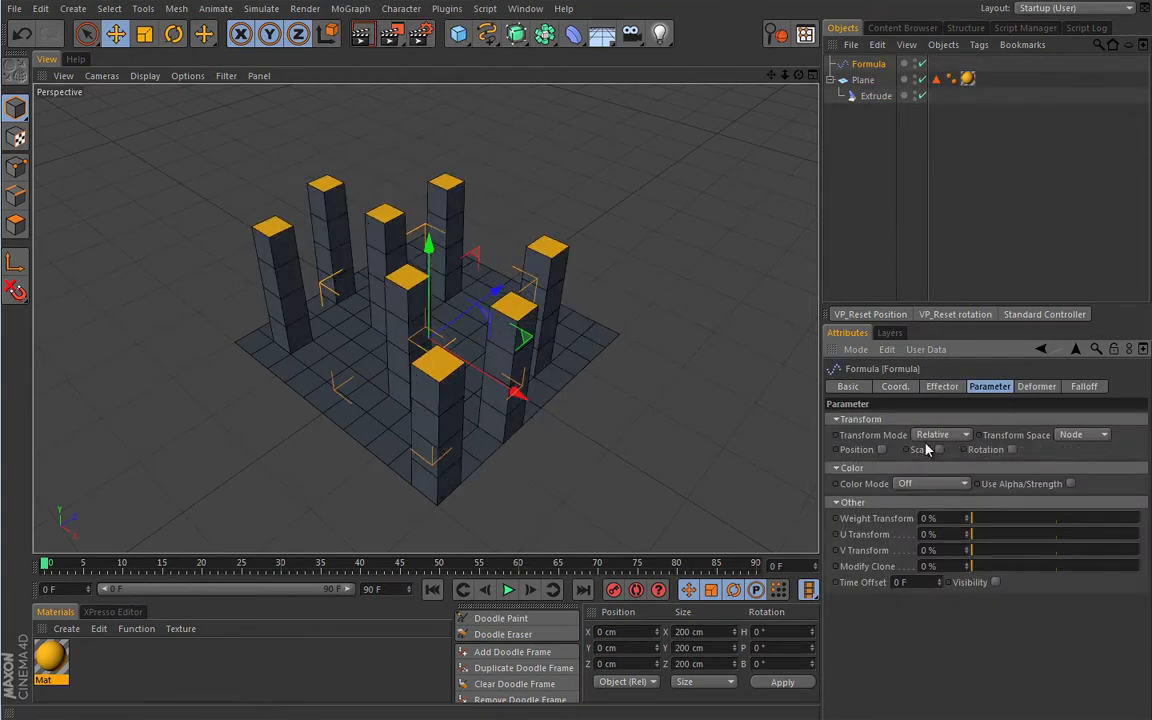
pyautogui.click(1012, 450)
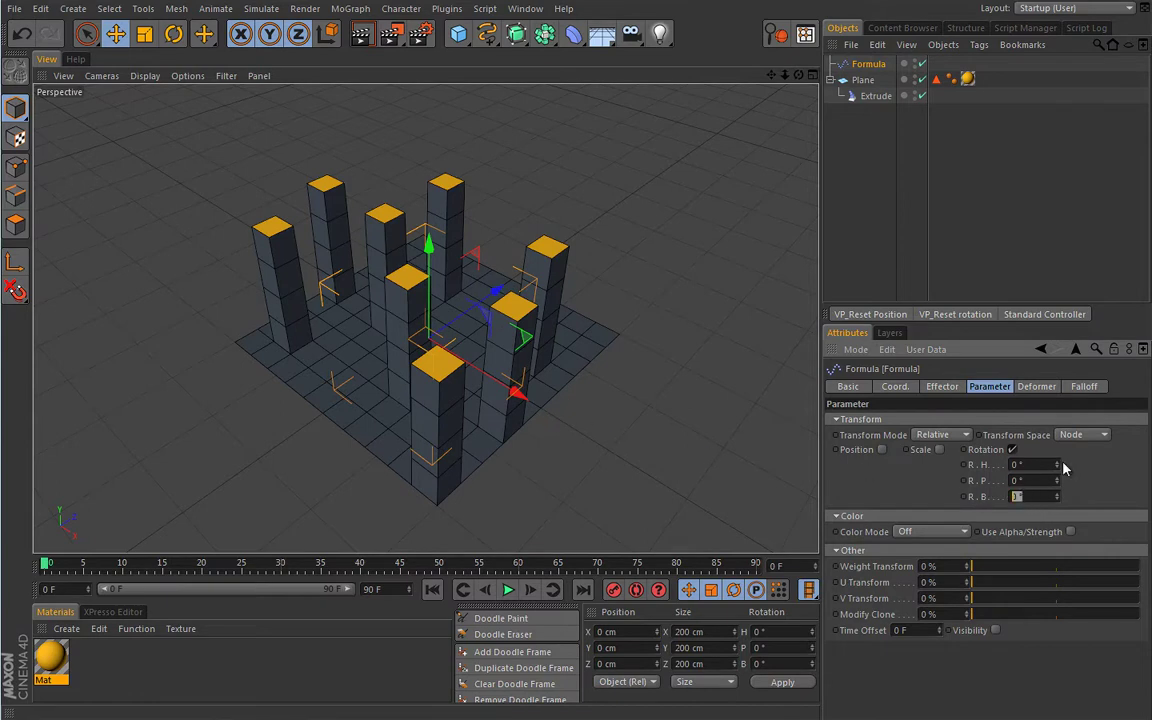
pyautogui.press('Return')
pyautogui.click(507, 589)
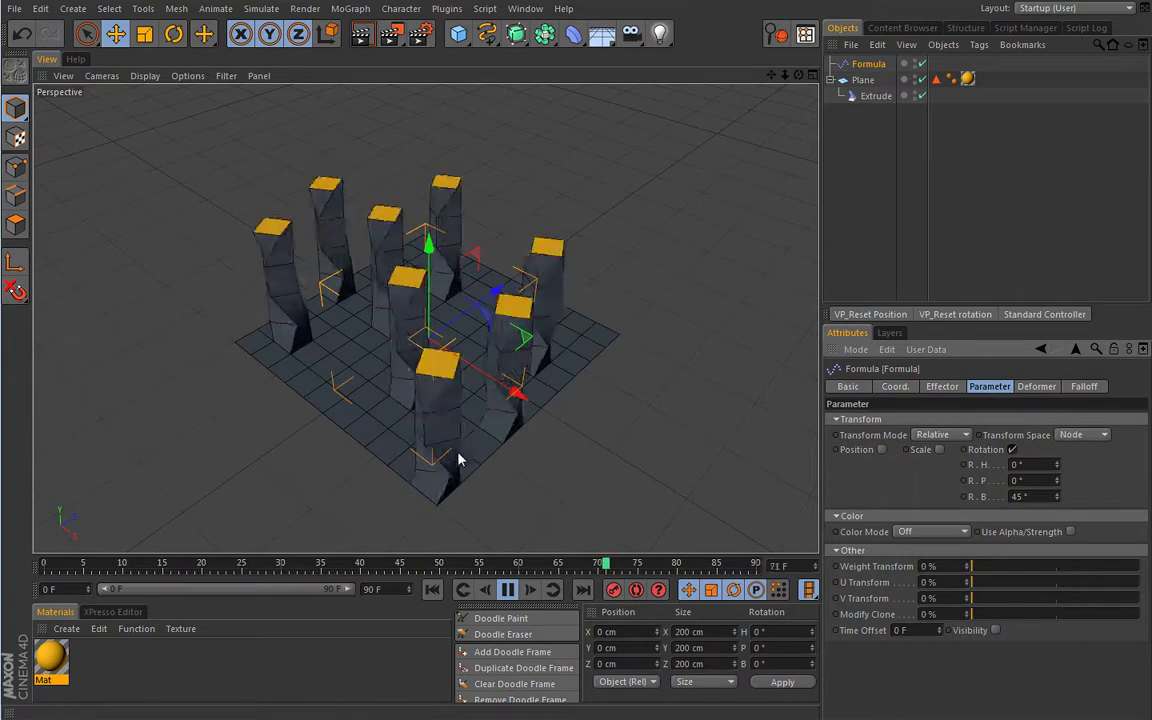
pyautogui.keyDown('alt'); pyautogui.moveTo(458, 454); pyautogui.dragTo(460, 427); pyautogui.keyUp('alt')
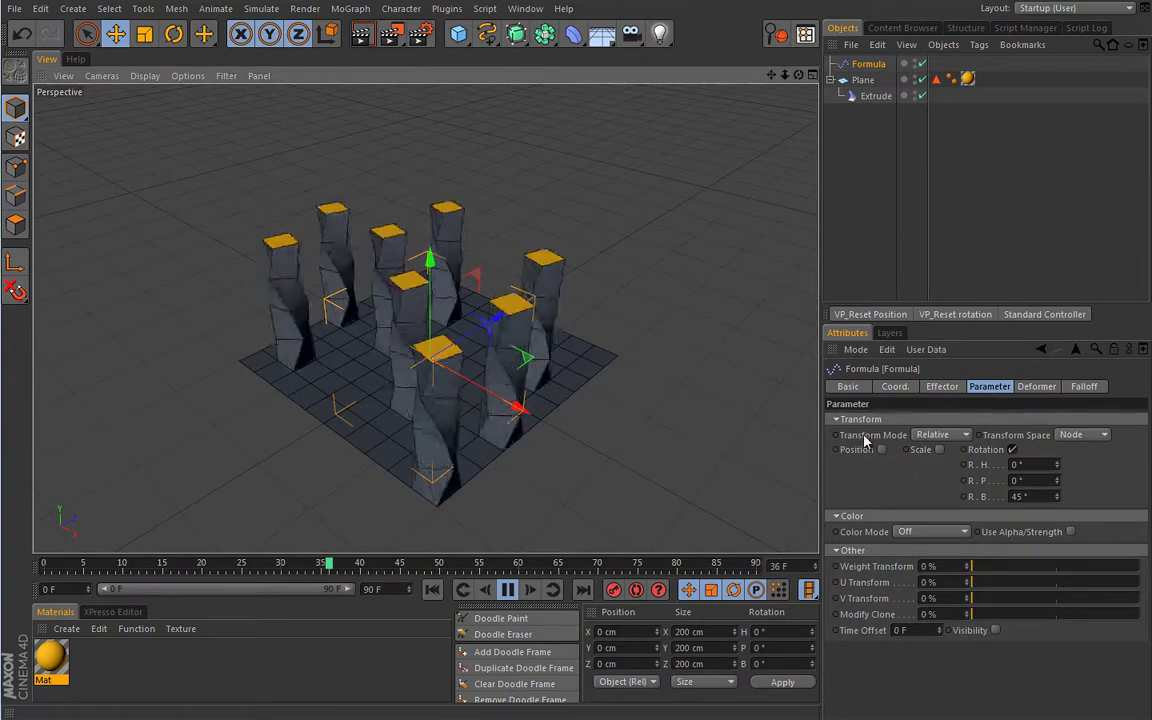
# - Switch the Formula effector from rotation to position, with P.X at 0 cm and P.Y at 50 cm
pyautogui.click(1012, 449)
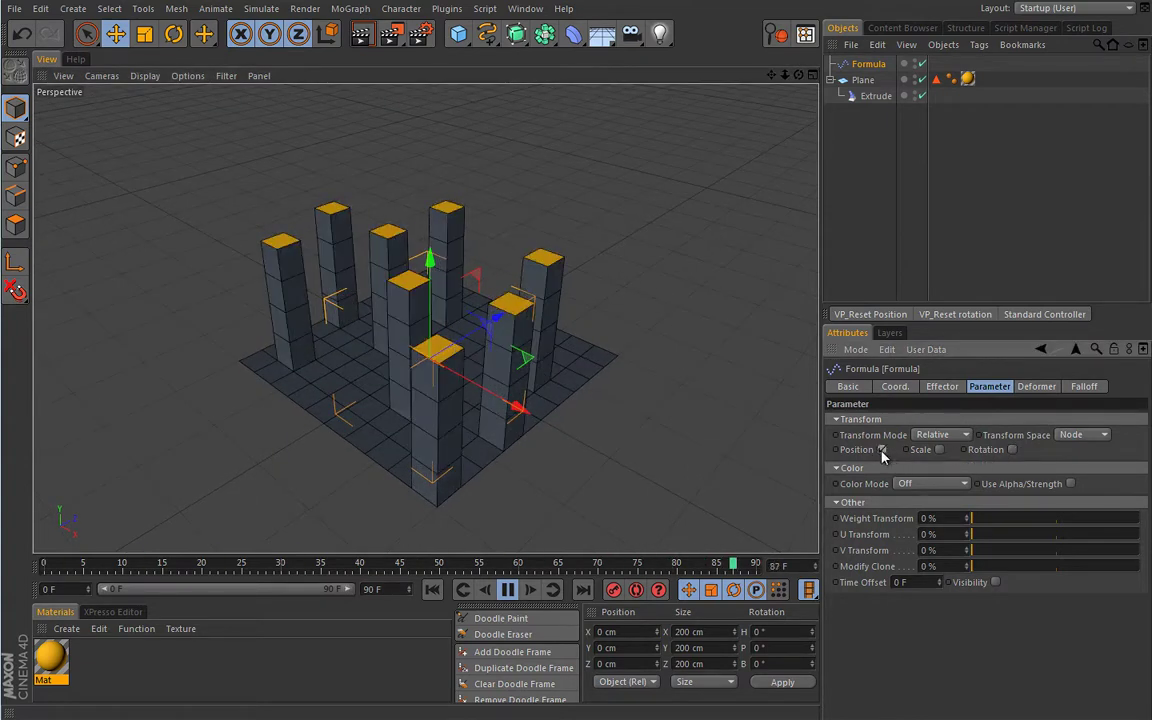
pyautogui.click(881, 449)
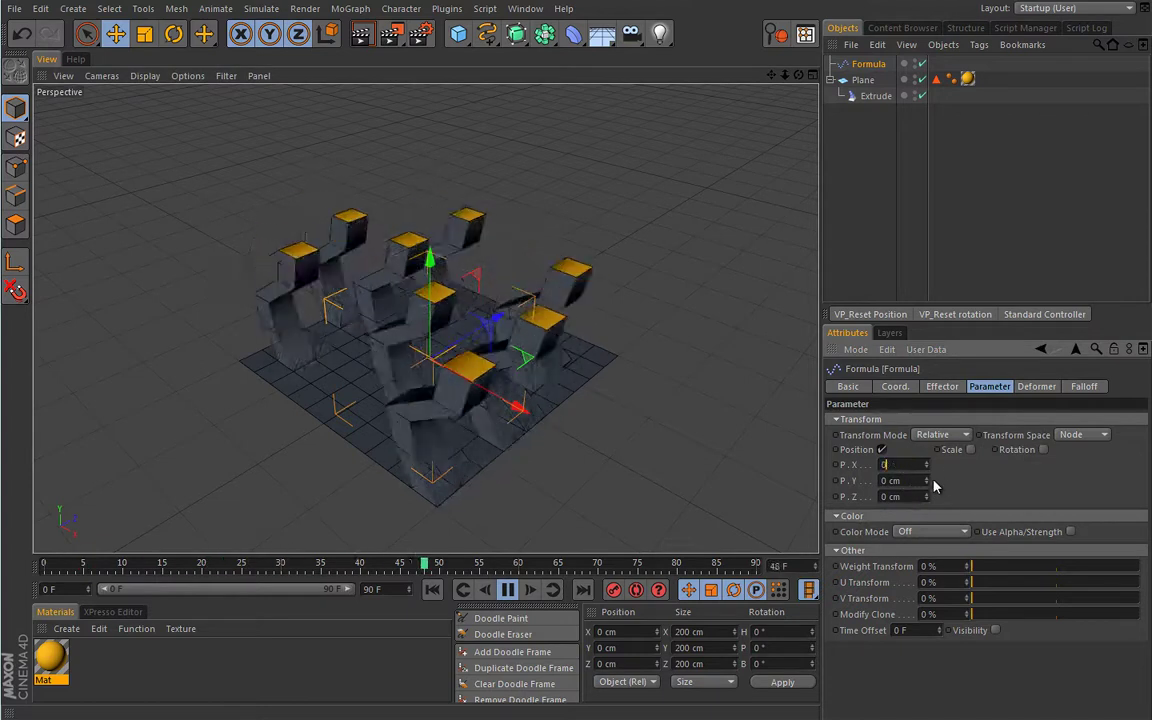
pyautogui.press('Tab')
pyautogui.write('50')
pyautogui.press('Return')
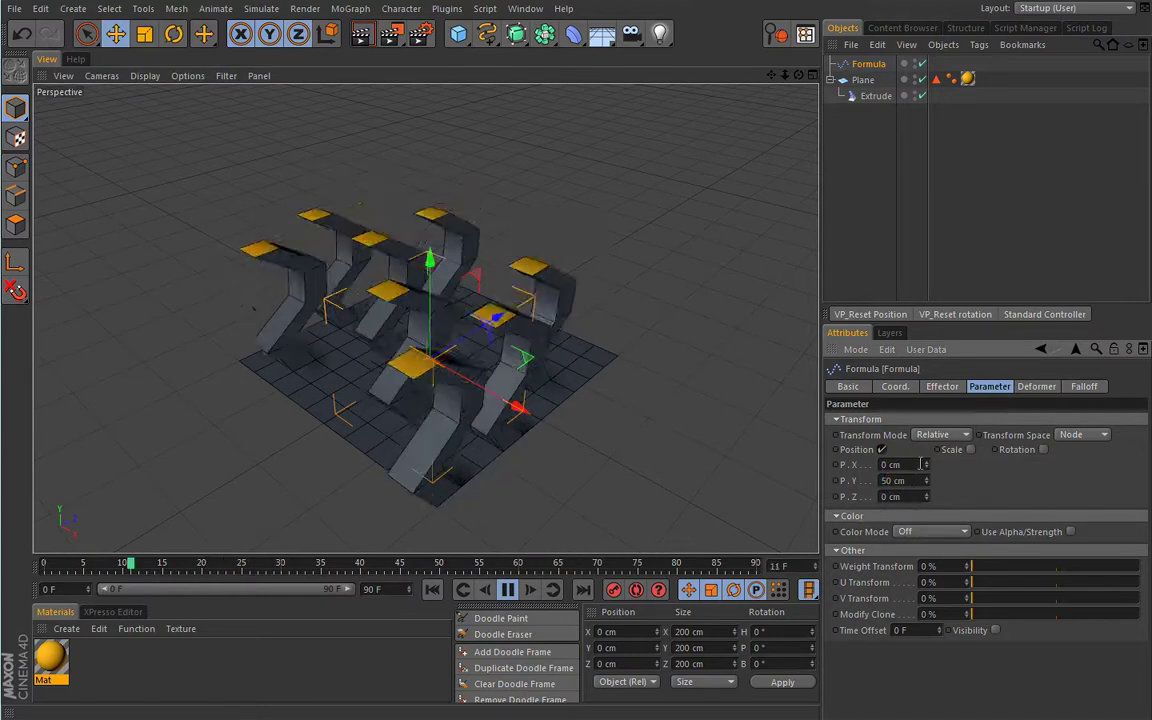
# - Set the Extrude deformer's extrusion steps to 5
pyautogui.click(872, 96)
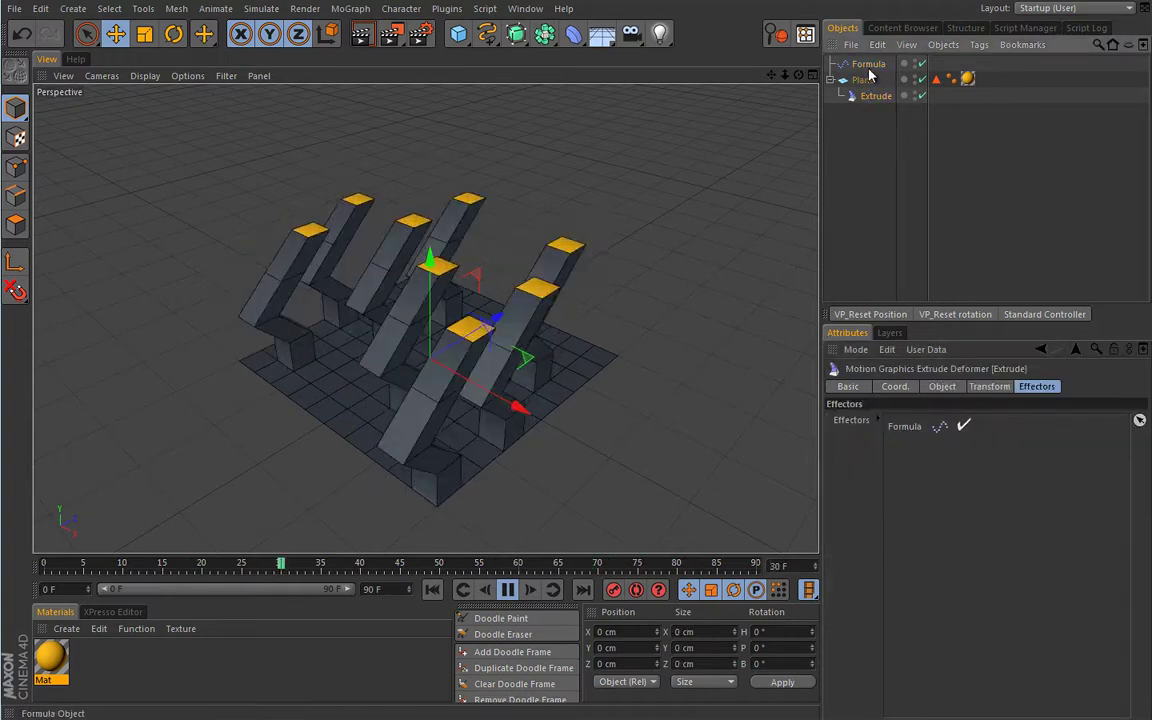
pyautogui.click(868, 63)
pyautogui.click(872, 96)
pyautogui.click(942, 386)
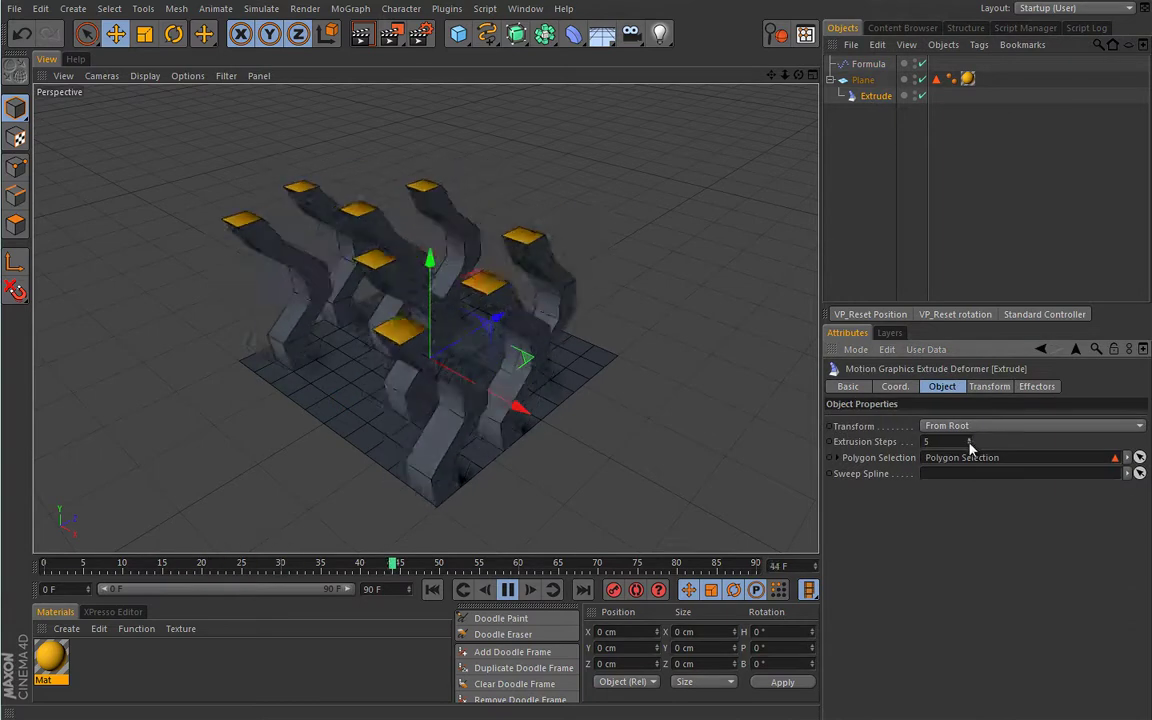
# - Try the Per Step transform mode on the Extrude deformer and return it to From Root
pyautogui.click(977, 428)
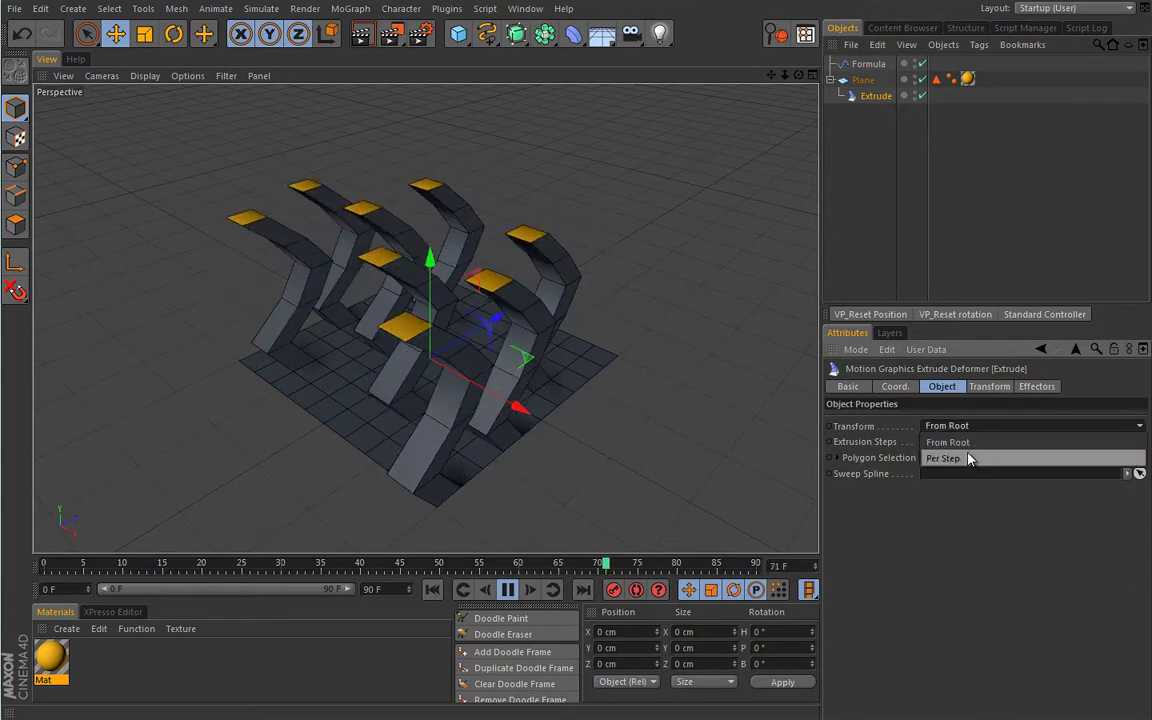
pyautogui.click(967, 460)
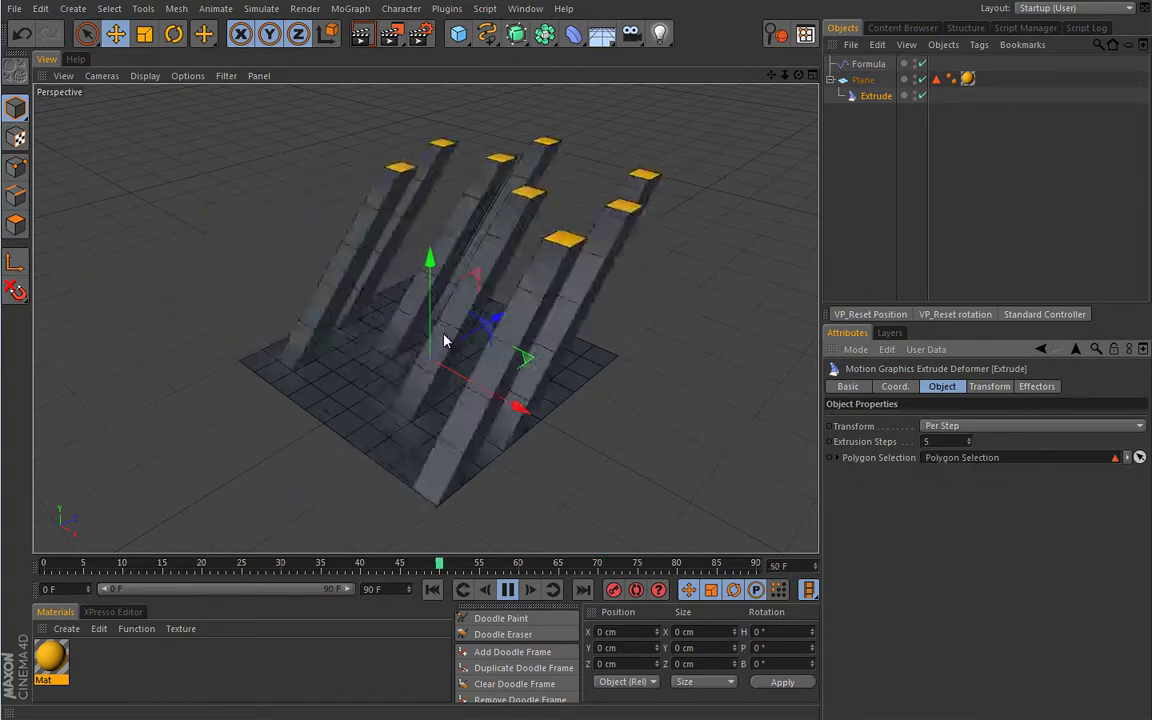
pyautogui.click(940, 427)
pyautogui.click(949, 443)
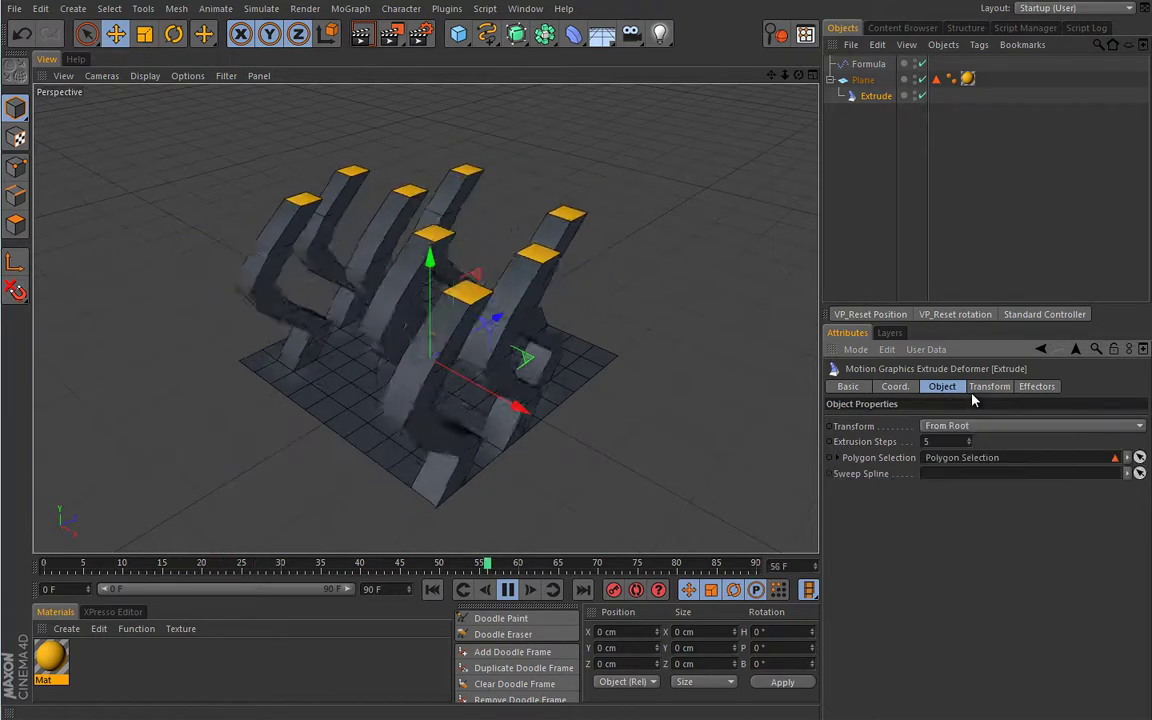
# - Set the Extrude deformer's scale to S.X 0.75, S.Y 0.82 and S.Z 0.83, and stop playback at frame 0
pyautogui.click(989, 386)
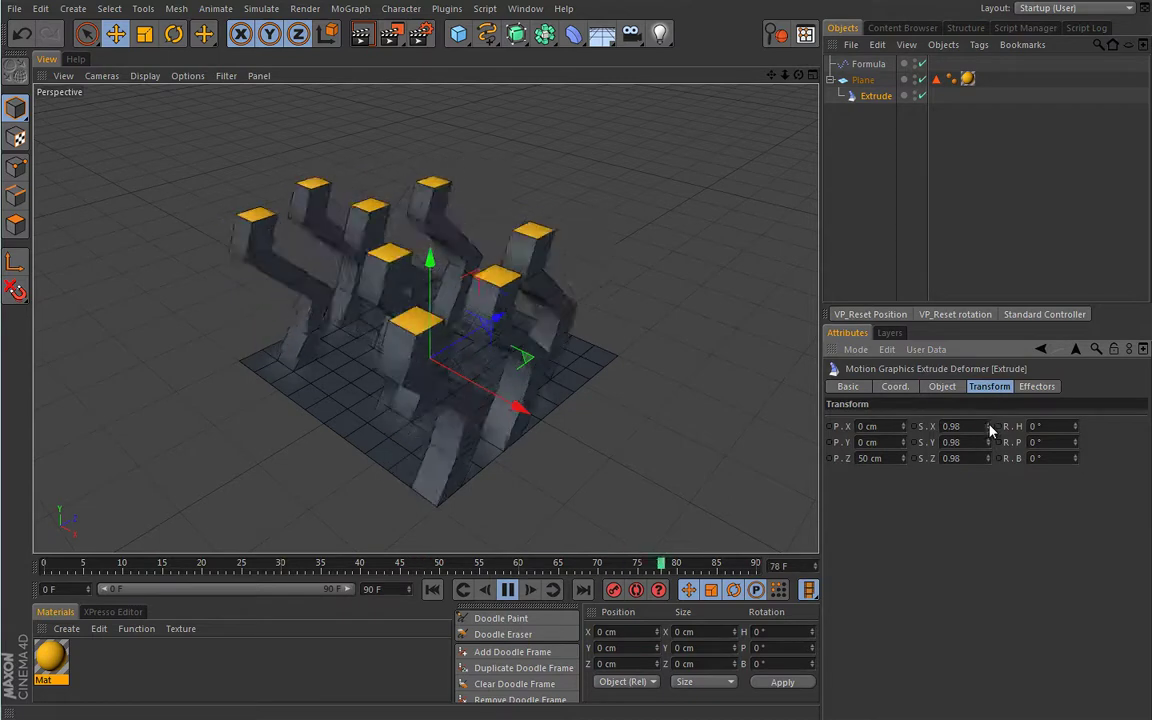
pyautogui.moveTo(990, 432); pyautogui.dragTo(986, 478)
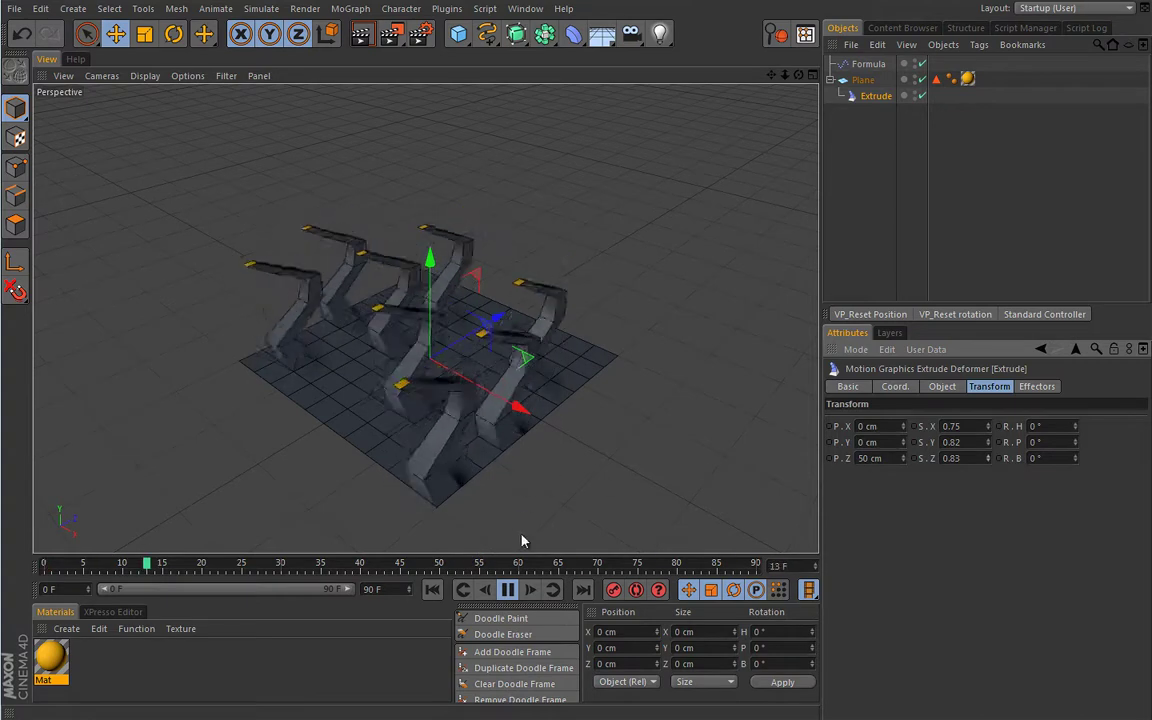
pyautogui.click(509, 590)
pyautogui.hotkey('shift', 'f')
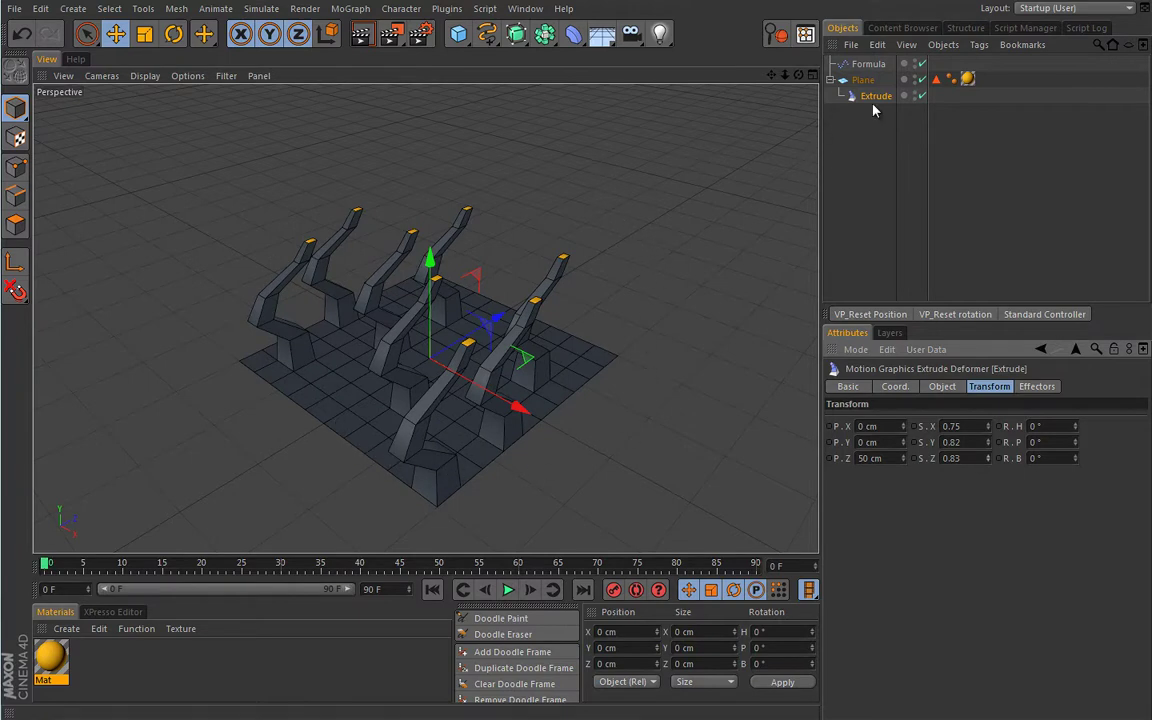
# - Delete all objects from the scene and add a MoGraph PolyFX object
pyautogui.hotkey('ctrl', 'a')
pyautogui.press('Delete')
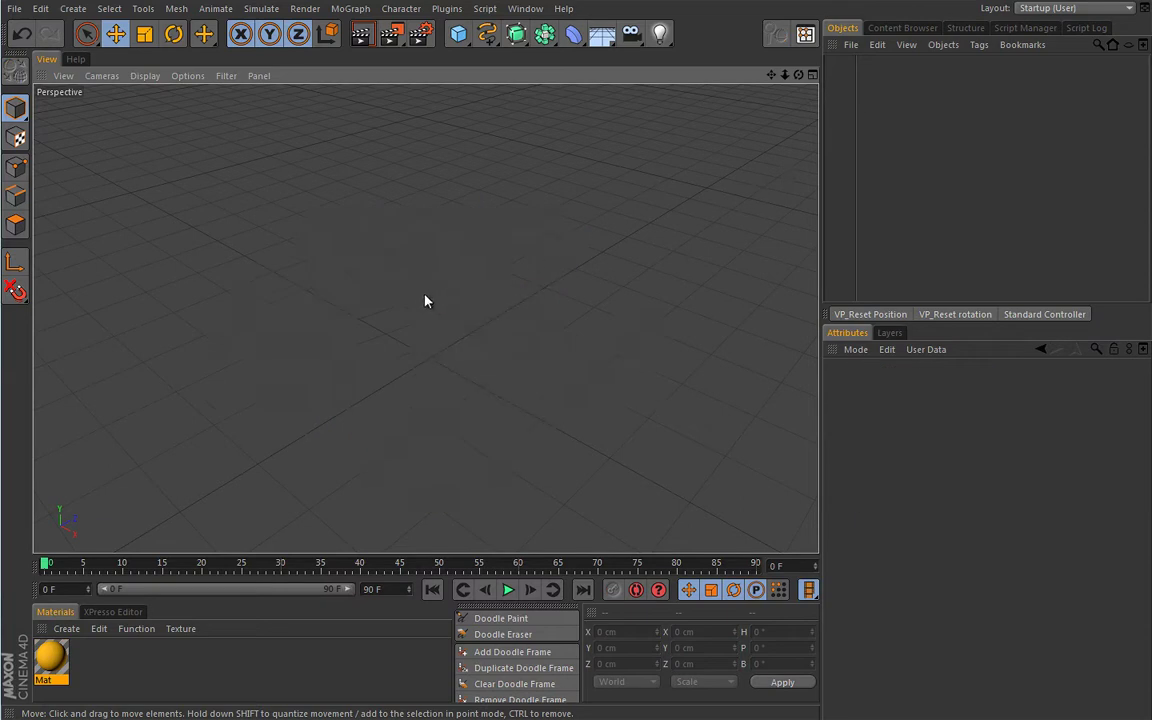
pyautogui.click(352, 9)
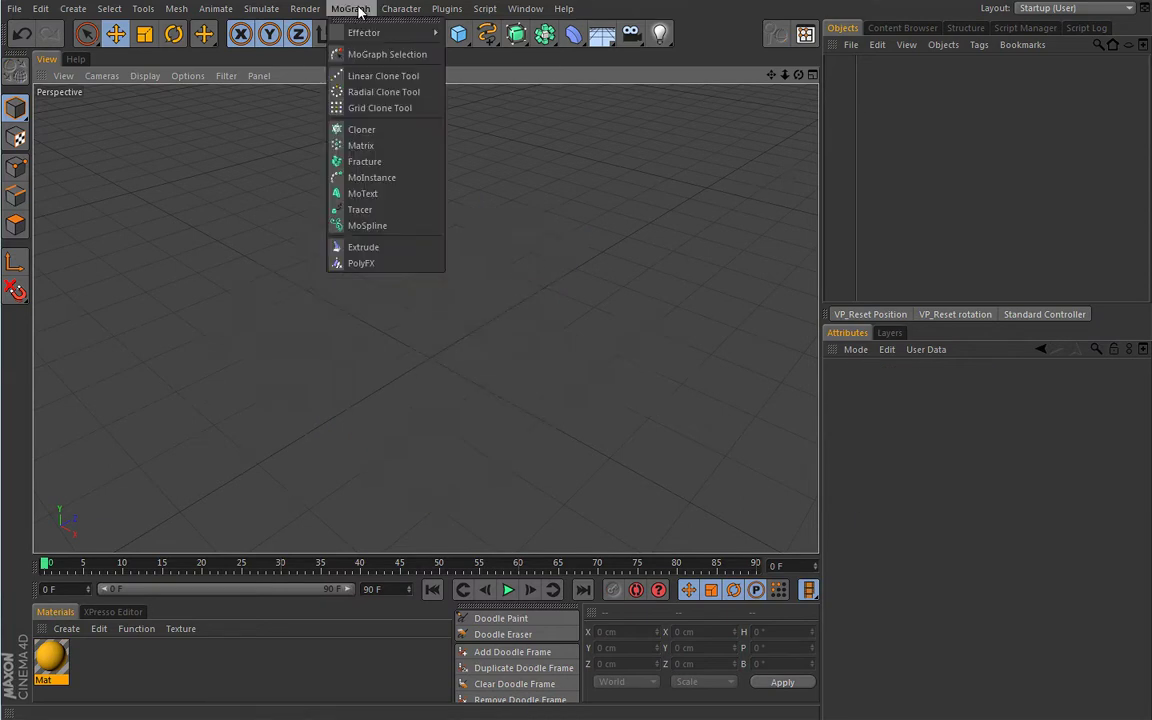
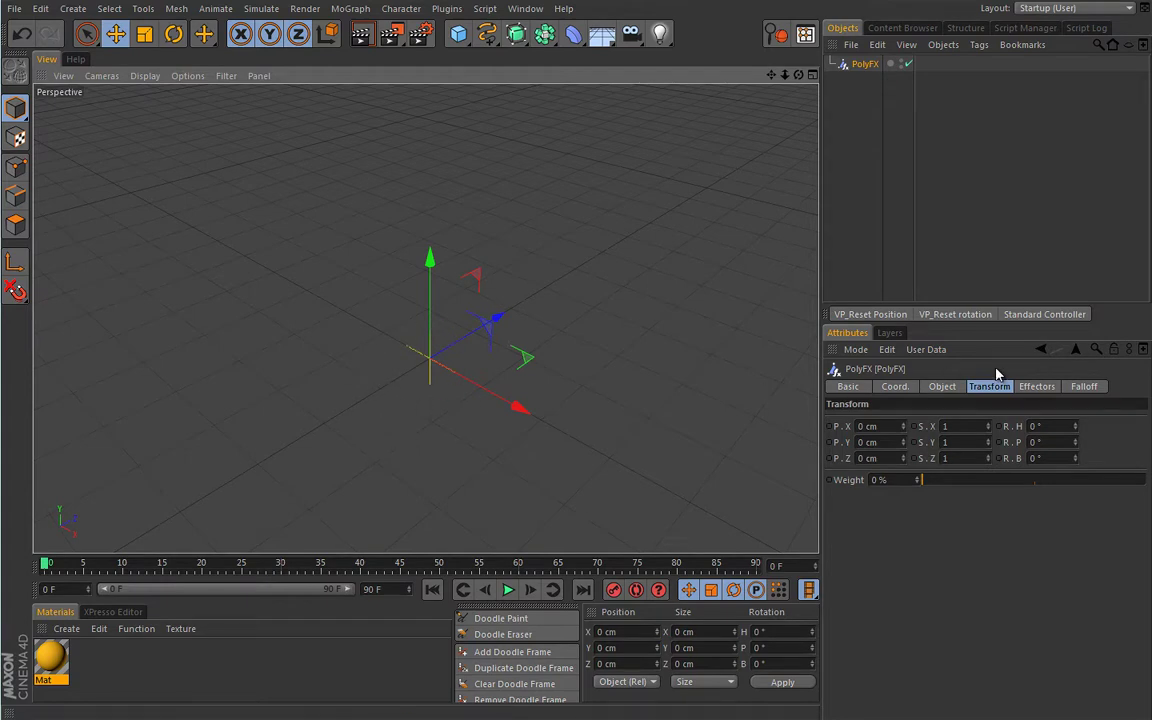
# - Review the PolyFX object's effector, falloff and transform settings and its available modes
pyautogui.click(1040, 388)
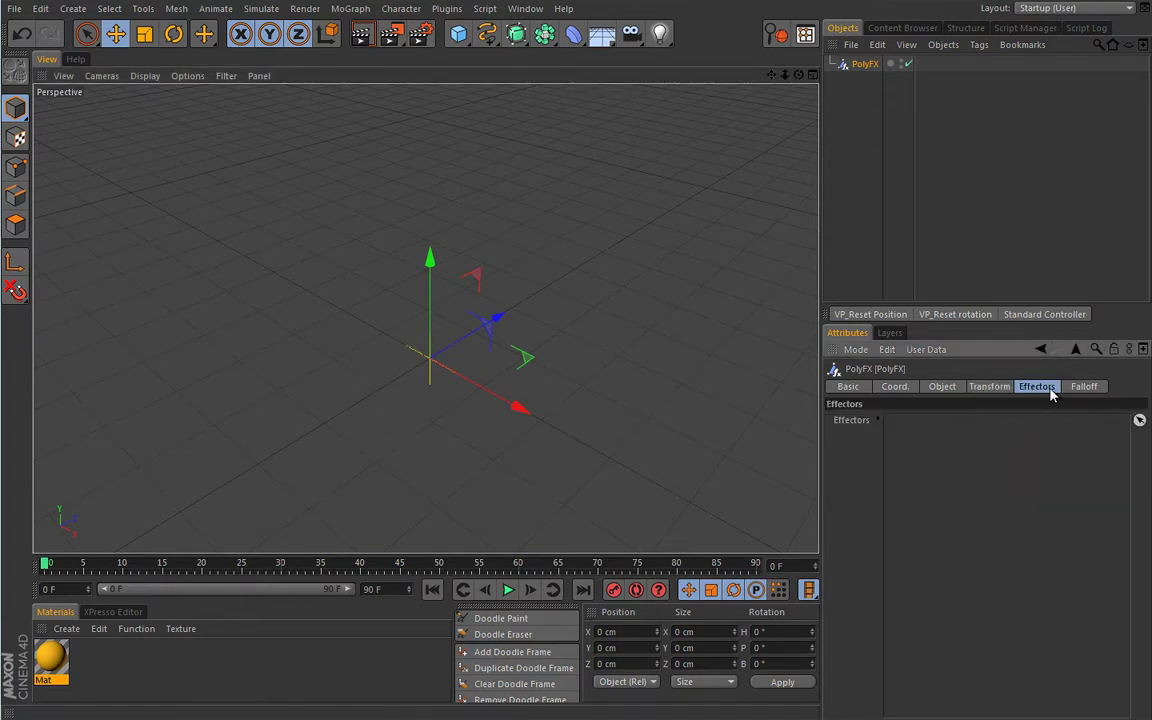
pyautogui.click(1084, 388)
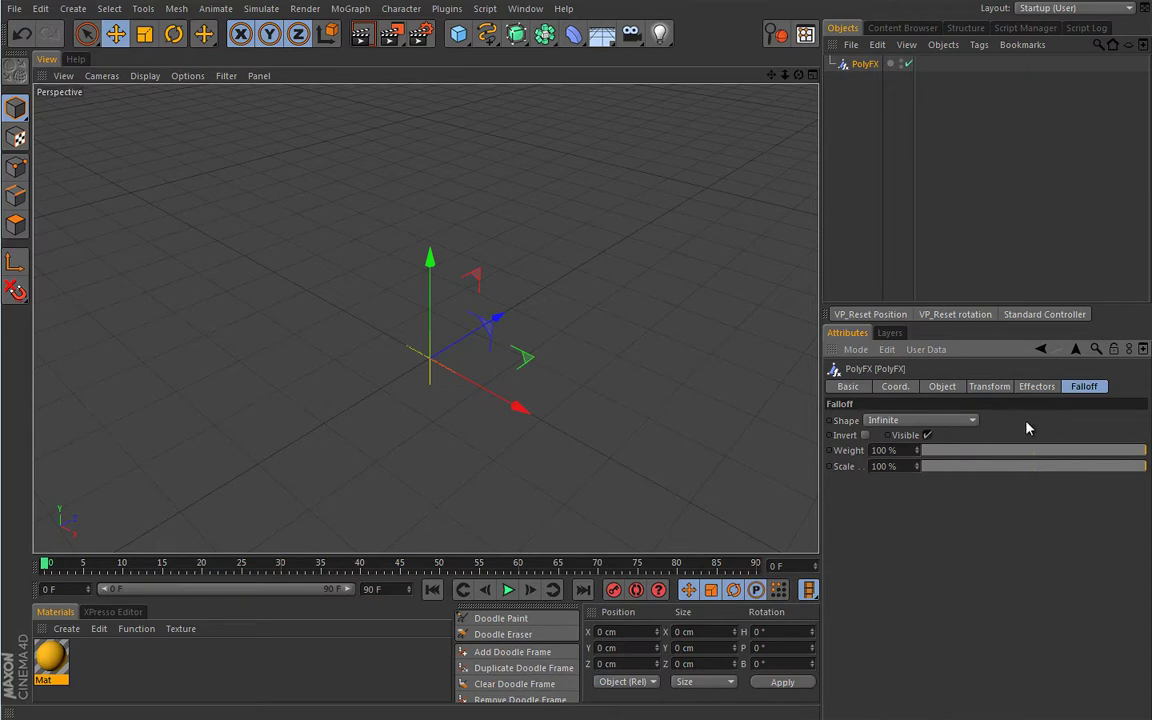
pyautogui.click(989, 386)
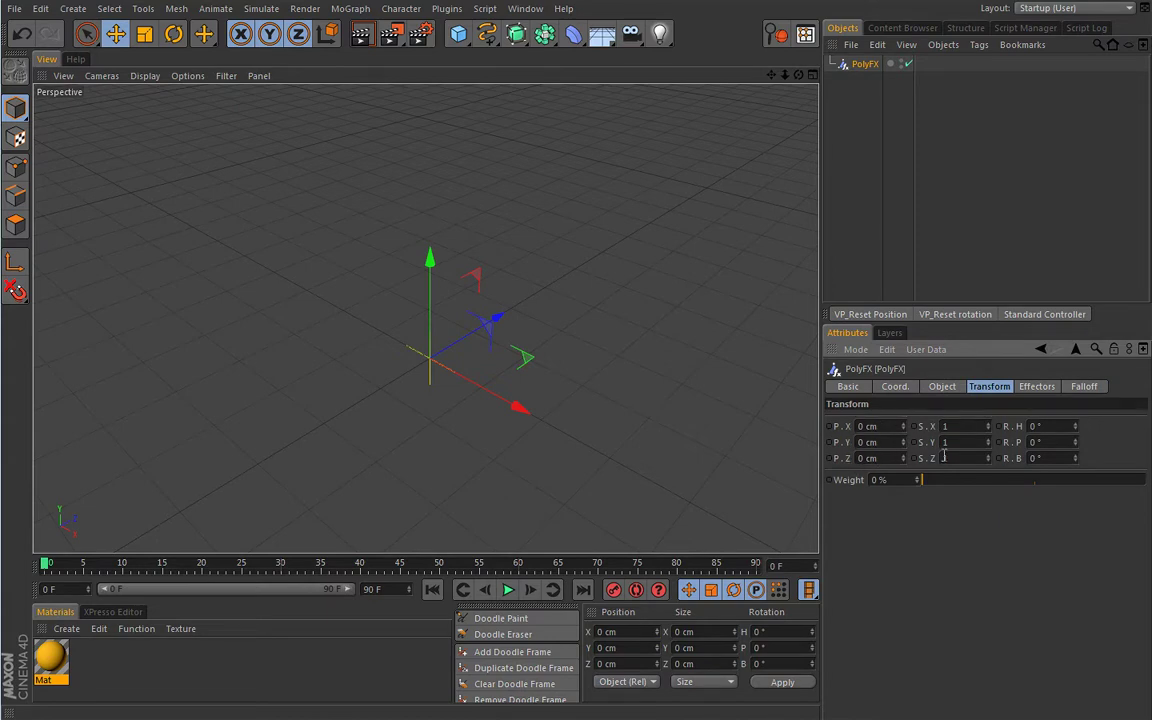
pyautogui.click(942, 387)
pyautogui.click(950, 426)
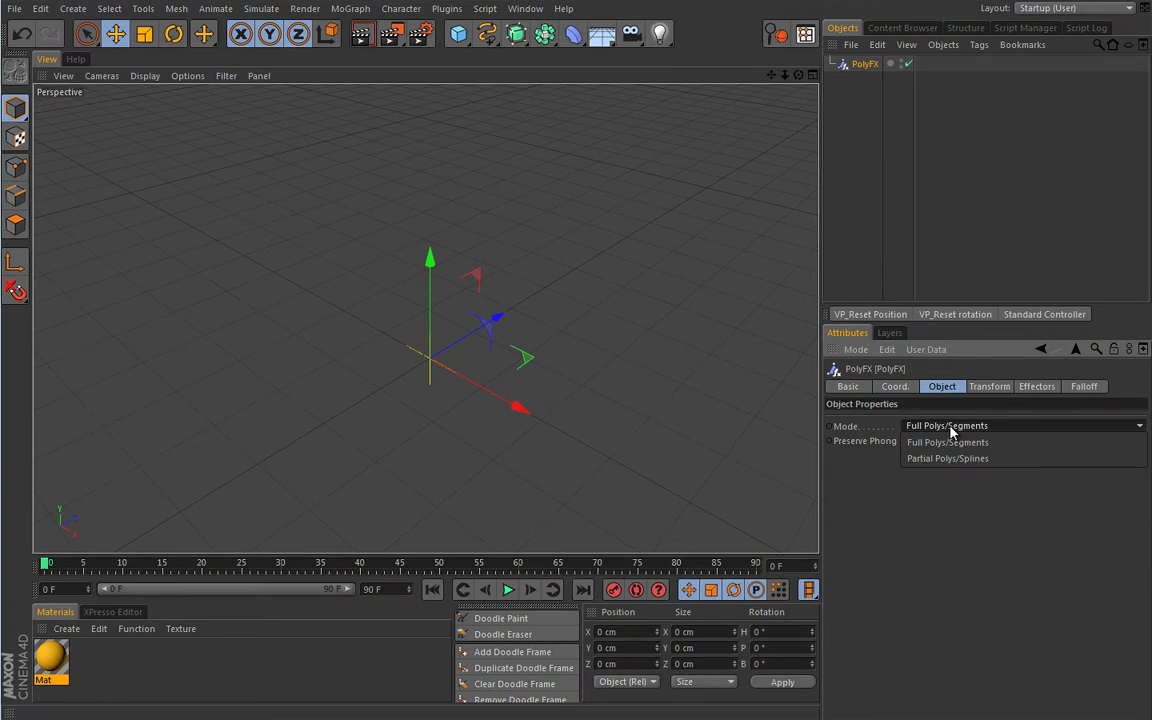
pyautogui.click(952, 426)
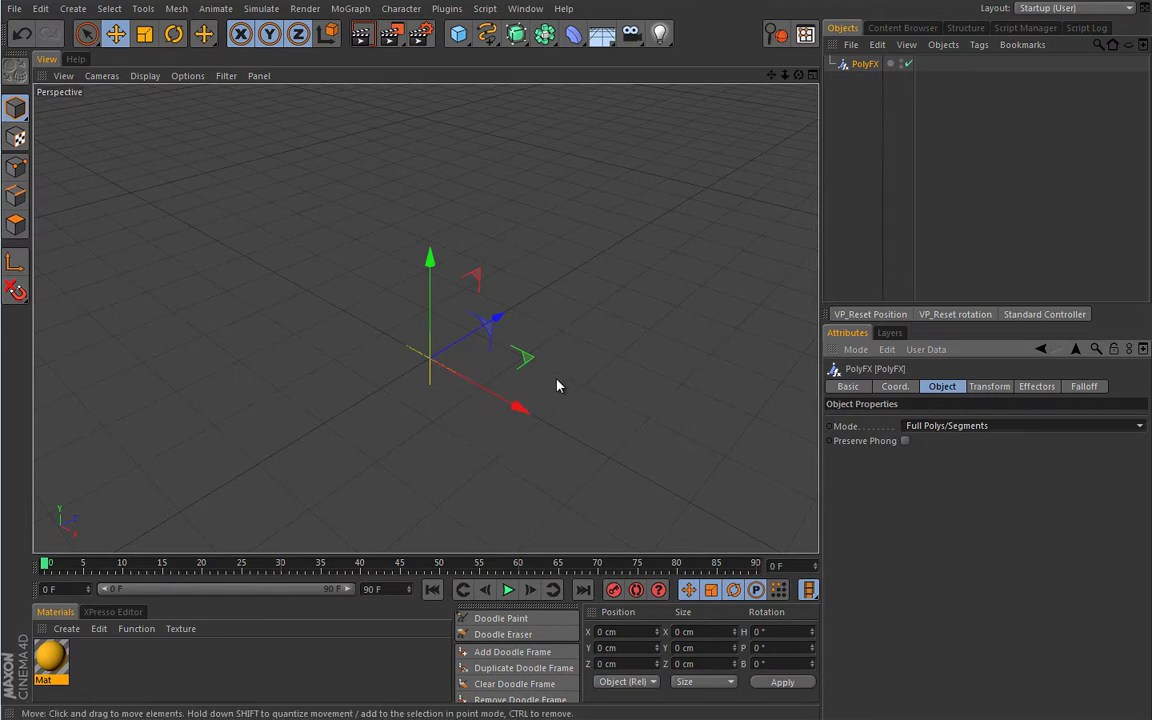
# - Add a Disc primitive and make the PolyFX object its child
pyautogui.click(459, 35)
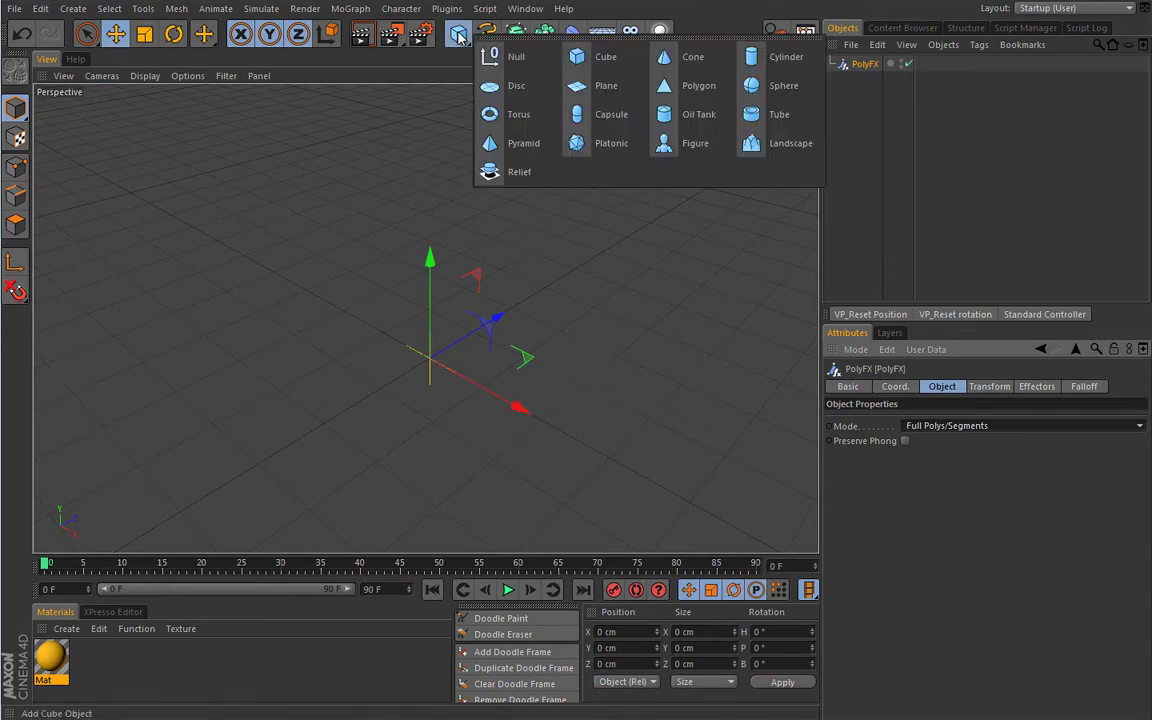
pyautogui.click(500, 86)
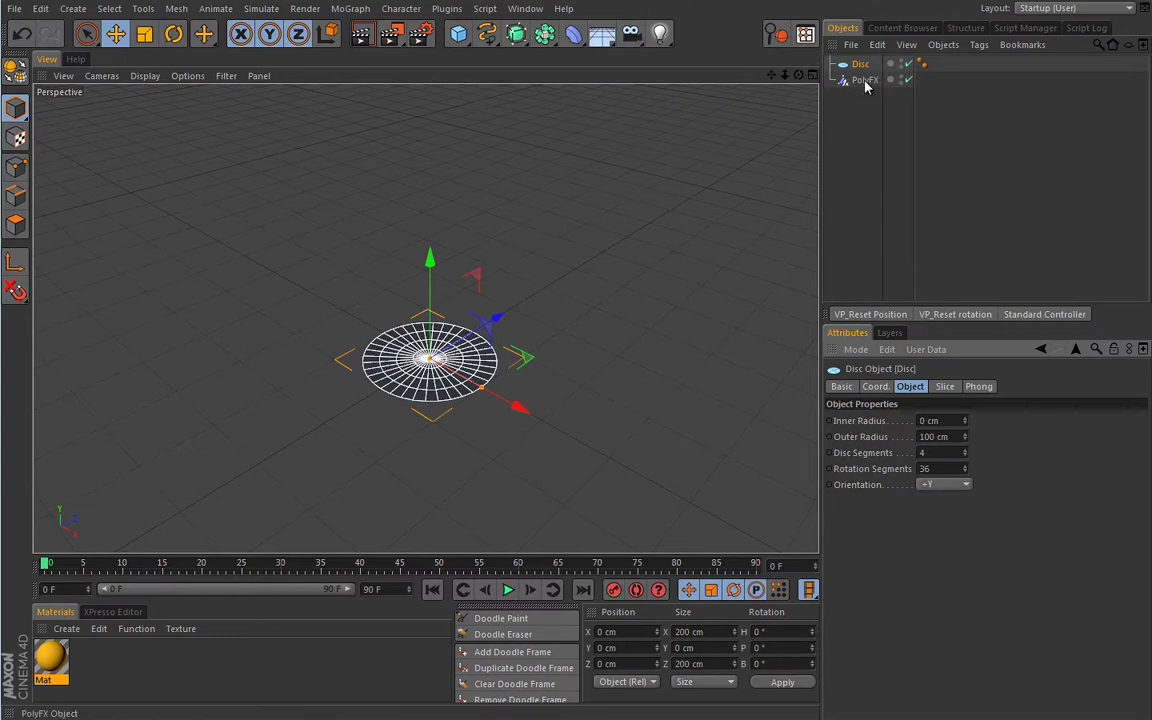
pyautogui.moveTo(866, 83); pyautogui.dragTo(866, 64)
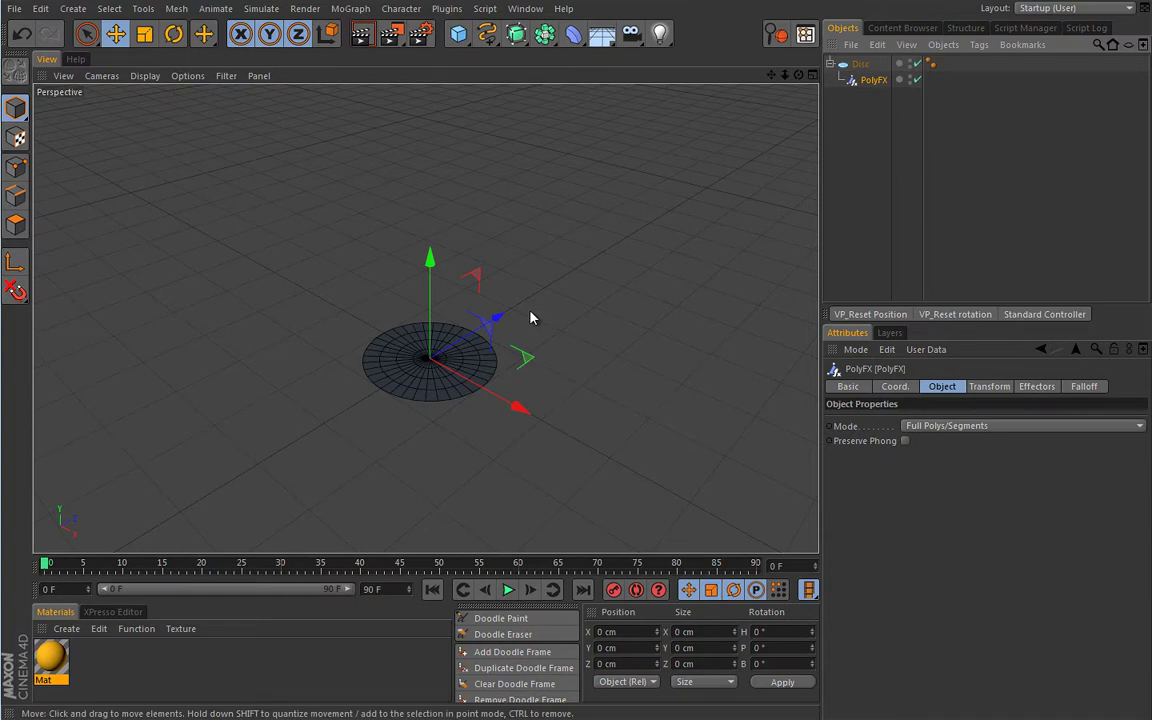
# - Apply the yellow material to the disc and frame the disc closer in the view
pyautogui.moveTo(47, 670); pyautogui.dragTo(430, 385)
pyautogui.scroll(3, 366, 410)
pyautogui.keyDown('alt'); pyautogui.moveTo(365, 406); pyautogui.dragTo(500, 375); pyautogui.keyUp('alt')
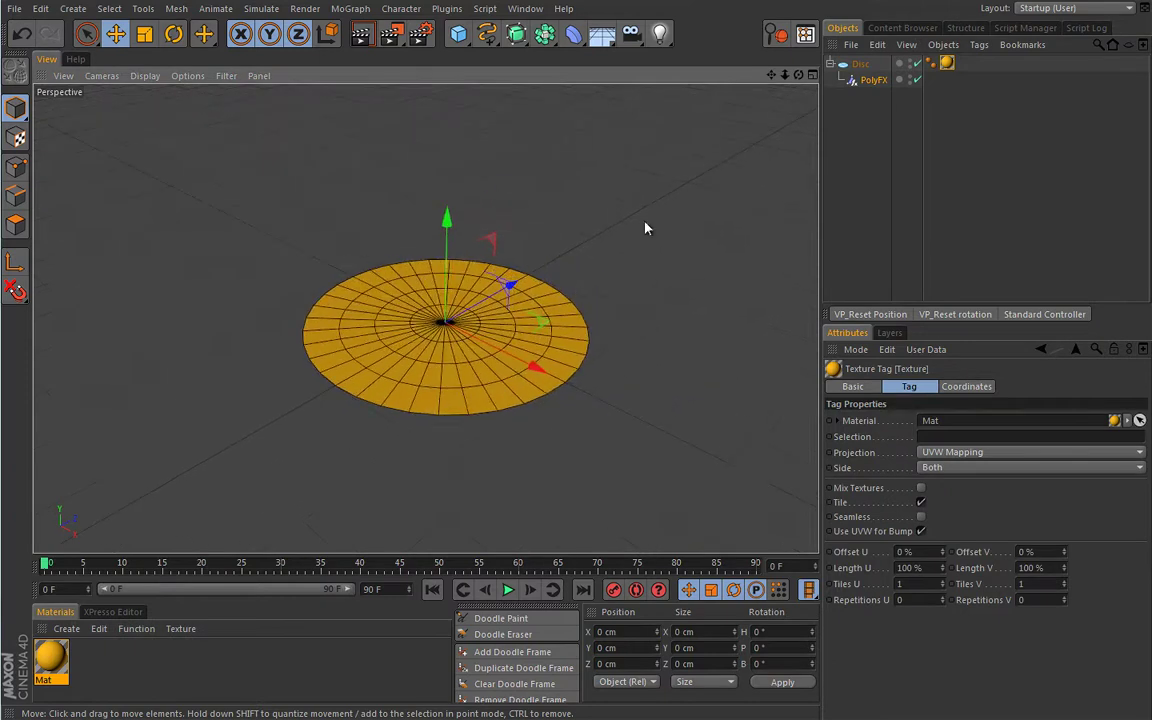
# - Try moving and rotating the disc's polygons with PolyFX's P.X and R.H transforms, and reset both values to 0
pyautogui.click(873, 80)
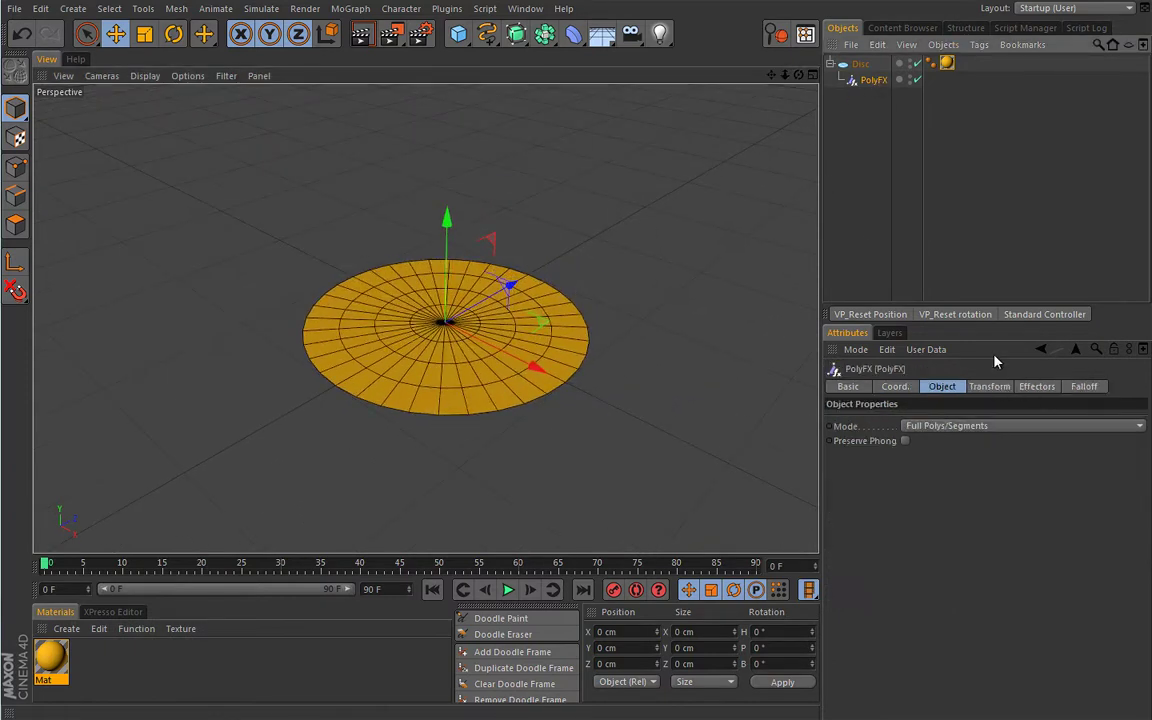
pyautogui.click(995, 387)
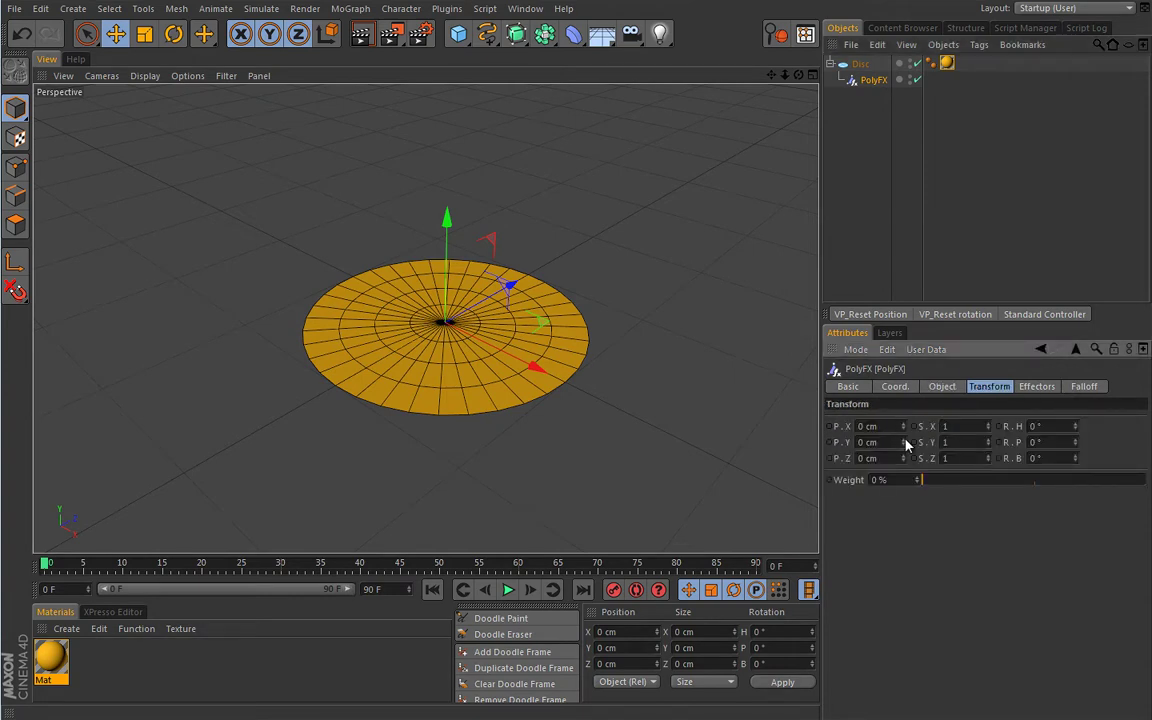
pyautogui.moveTo(904, 428); pyautogui.dragTo(840, 436)
pyautogui.moveTo(1078, 430)
pyautogui.mouseDown()
pyautogui.moveTo(1077, 404)
pyautogui.moveTo(1067, 470)
pyautogui.moveTo(1075, 429)
pyautogui.mouseUp()
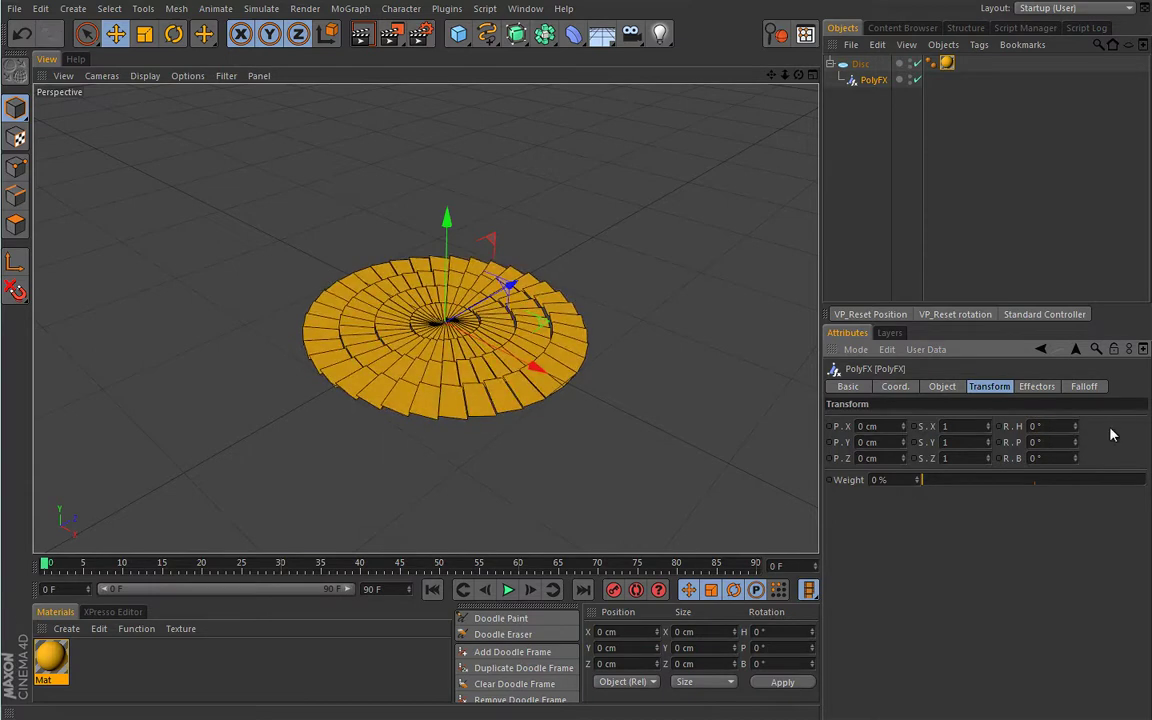
# - Try rotating the disc's polygons again with PolyFX's R.H transform, and reset it to 0°
pyautogui.write('0')
pyautogui.press('Return')
pyautogui.click(1066, 429)
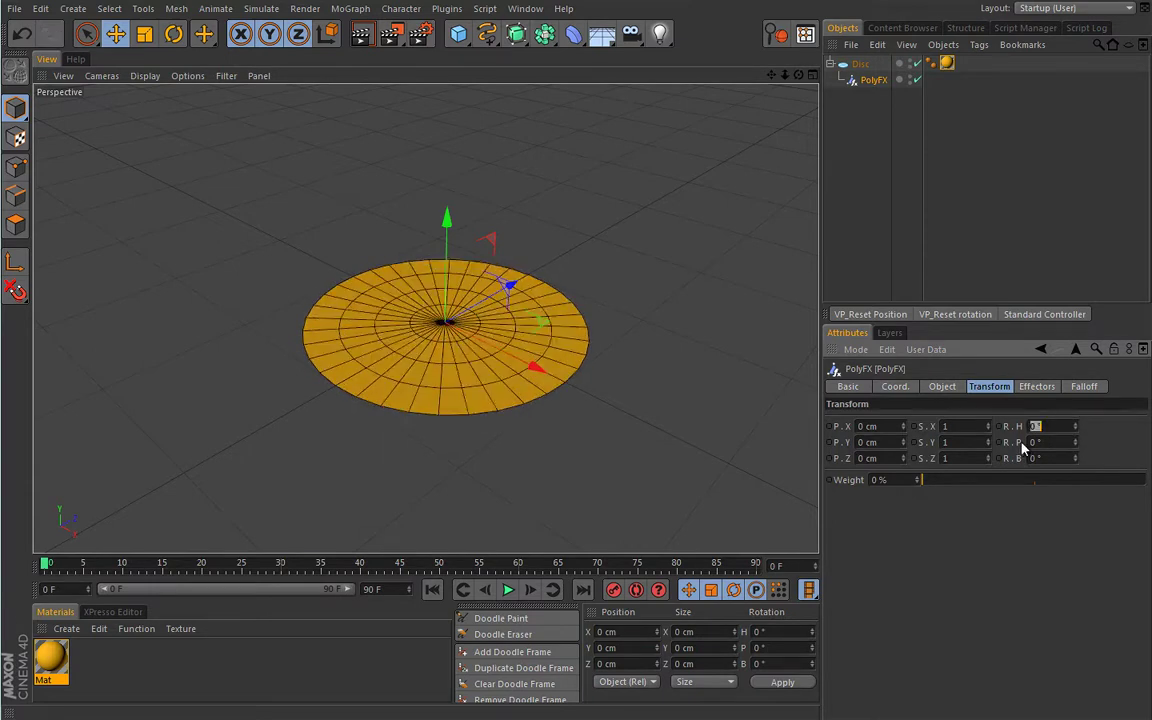
pyautogui.moveTo(1076, 428)
pyautogui.mouseDown()
pyautogui.moveTo(1077, 401)
pyautogui.moveTo(1077, 430)
pyautogui.mouseUp()
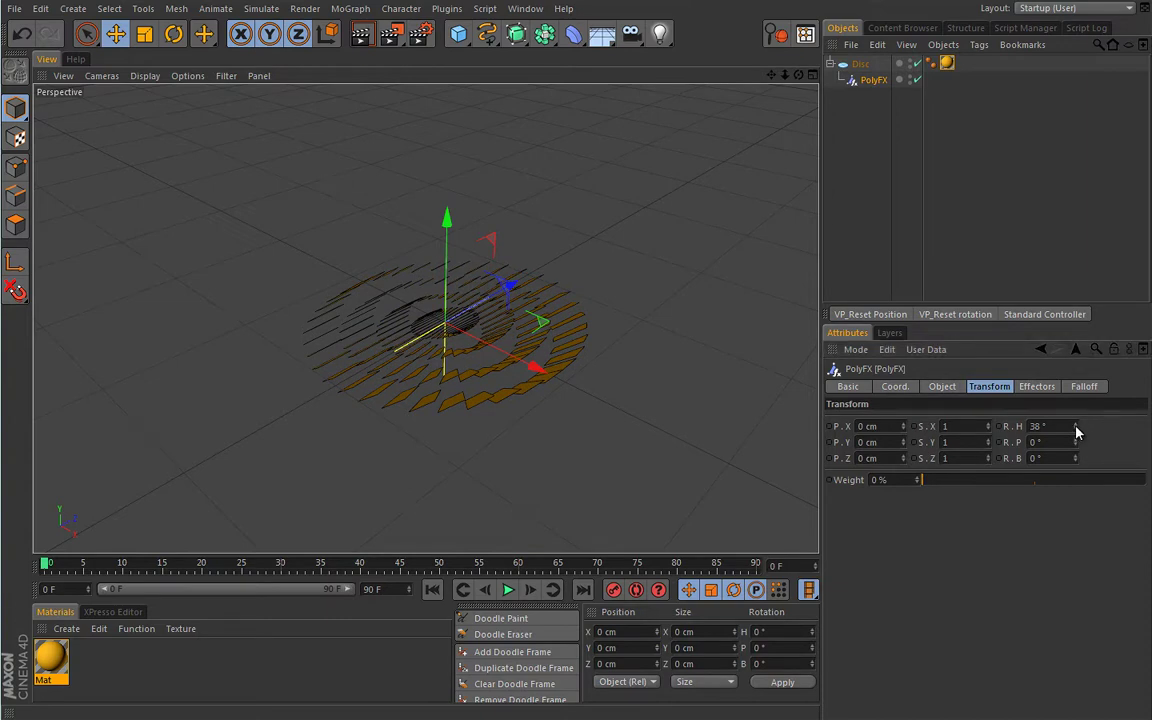
pyautogui.rightClick(1077, 431)
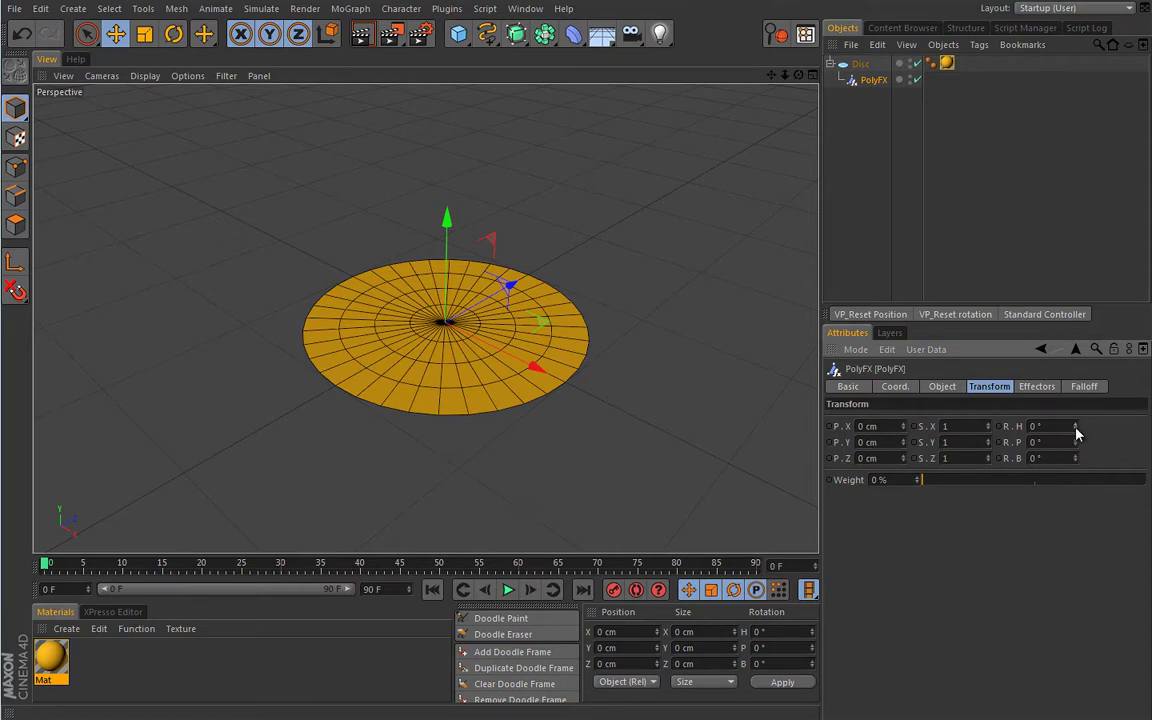
pyautogui.click(1068, 426)
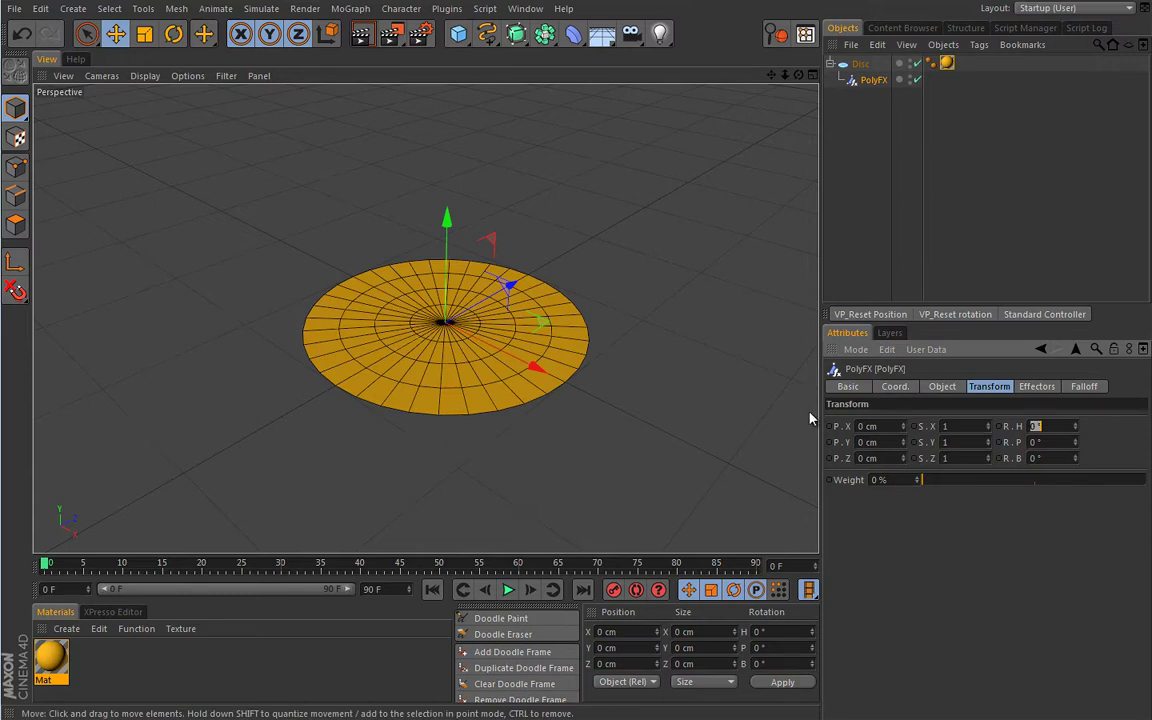
# - Add a Plain effector to the PolyFX object
pyautogui.click(1037, 387)
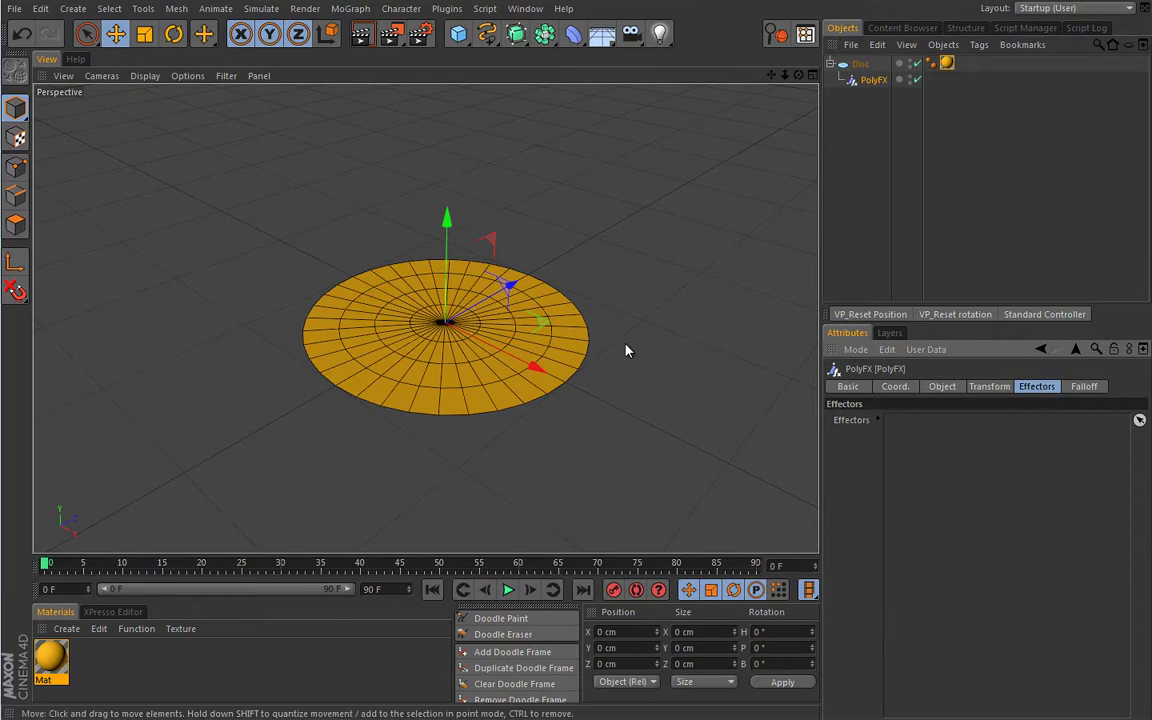
pyautogui.click(350, 8)
pyautogui.moveTo(380, 32)
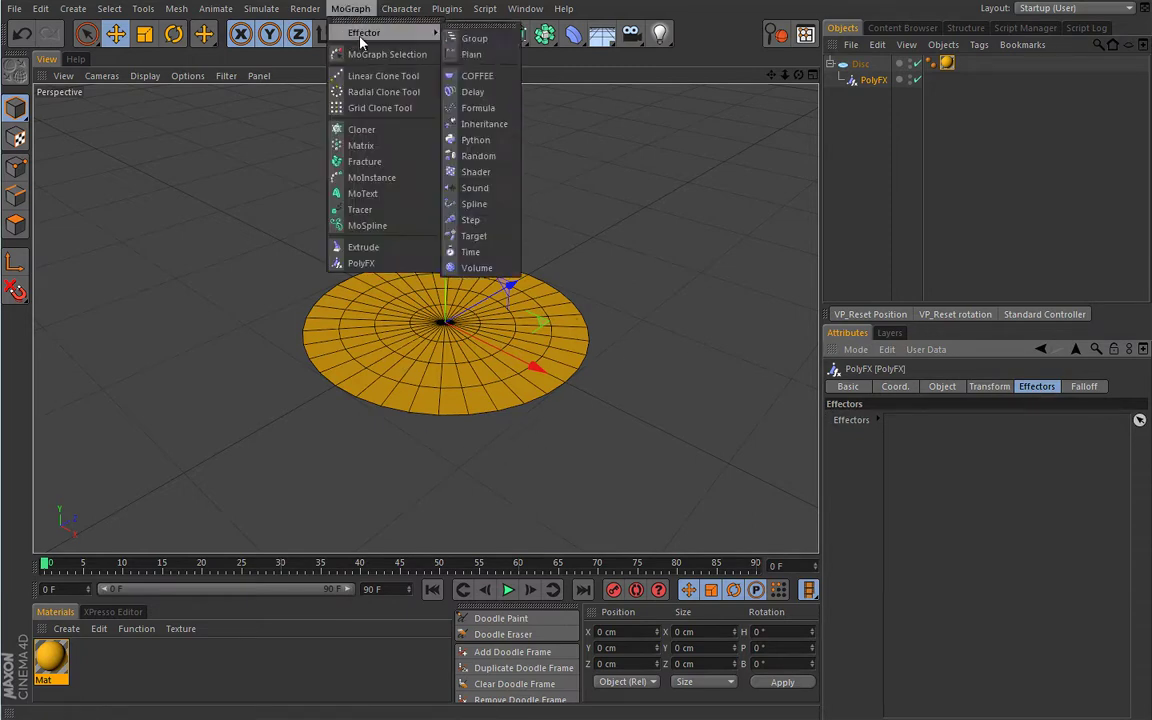
pyautogui.click(472, 55)
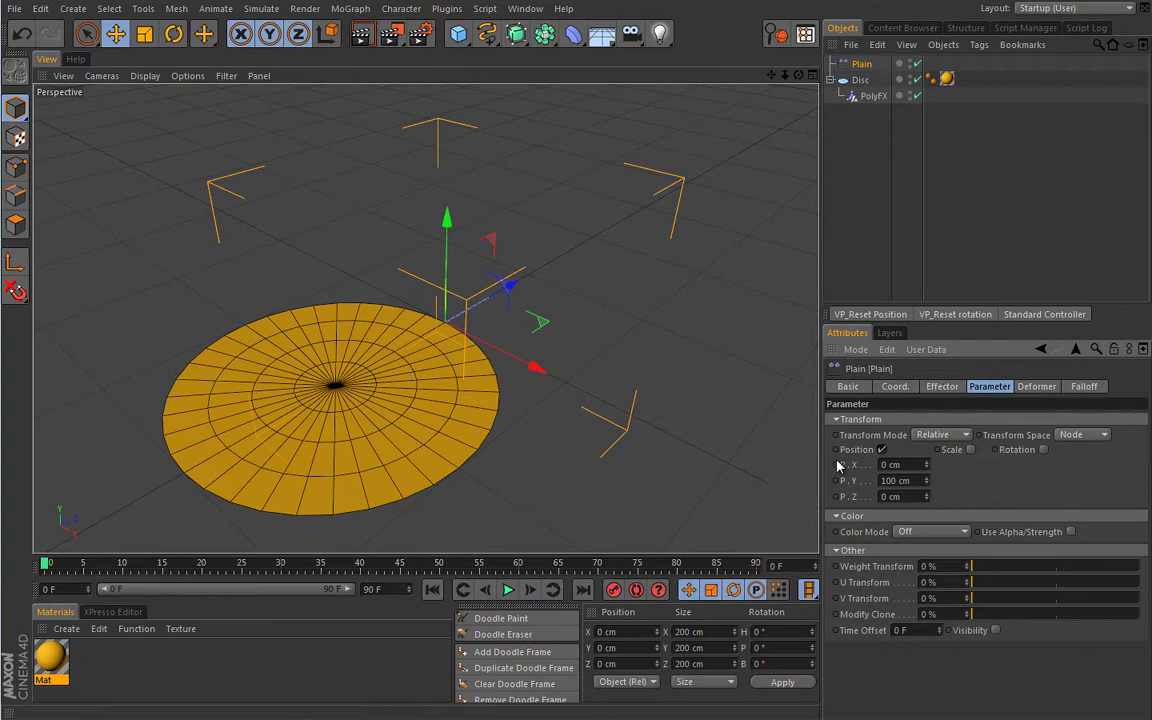
# - Set the Plain effector's P.Y to 0 cm and its P.Z to 100 cm
pyautogui.doubleClick(893, 480)
pyautogui.write('0')
pyautogui.press('Return')
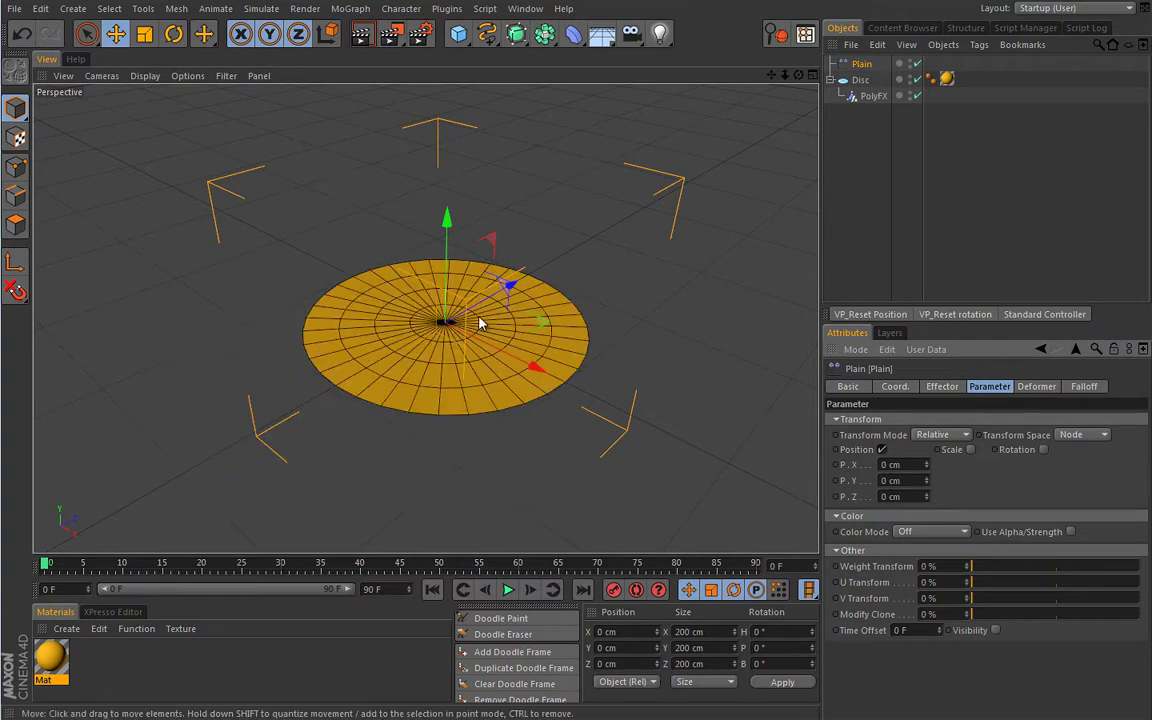
pyautogui.moveTo(926, 497); pyautogui.dragTo(940, 430)
pyautogui.doubleClick(913, 497)
pyautogui.write('100')
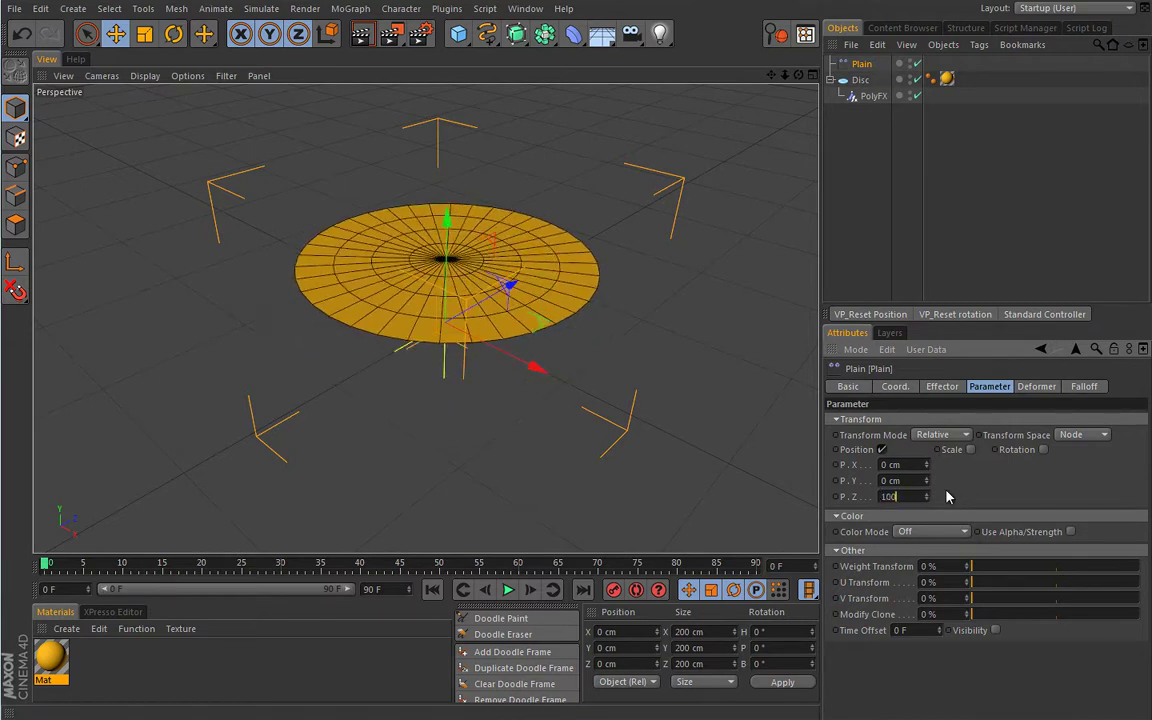
pyautogui.press('Return')
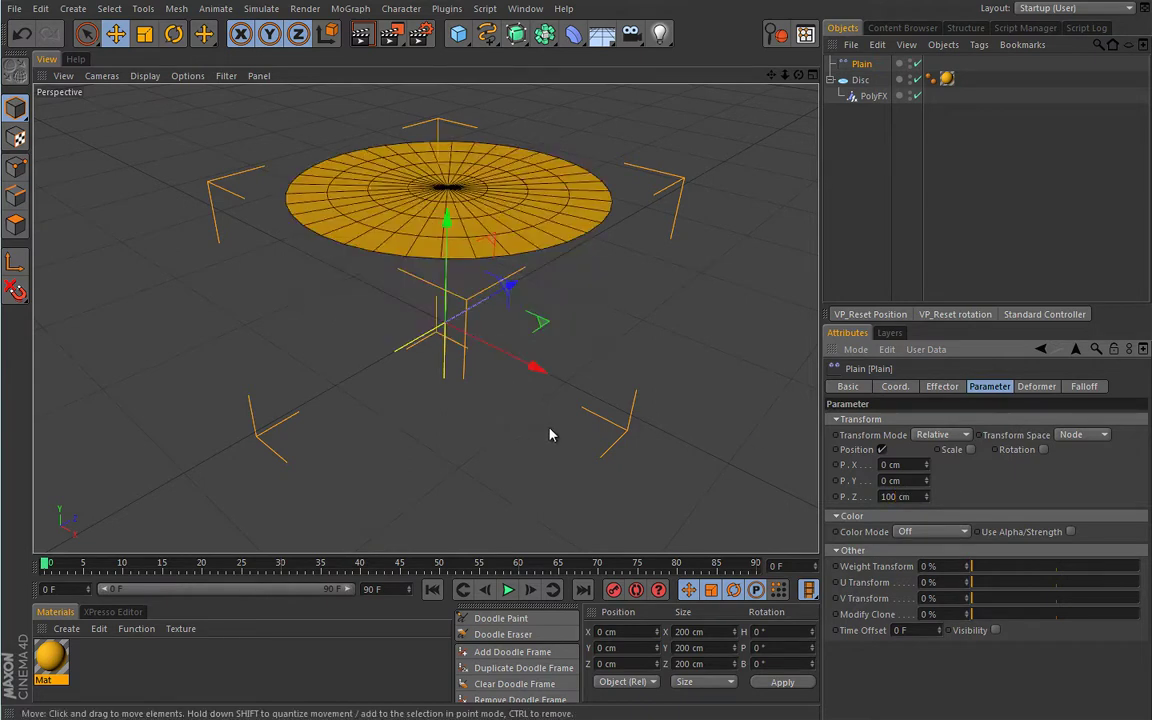
# - Set the Plain effector's falloff shape to Sphere and try moving the effector along its X axis
pyautogui.click(1083, 388)
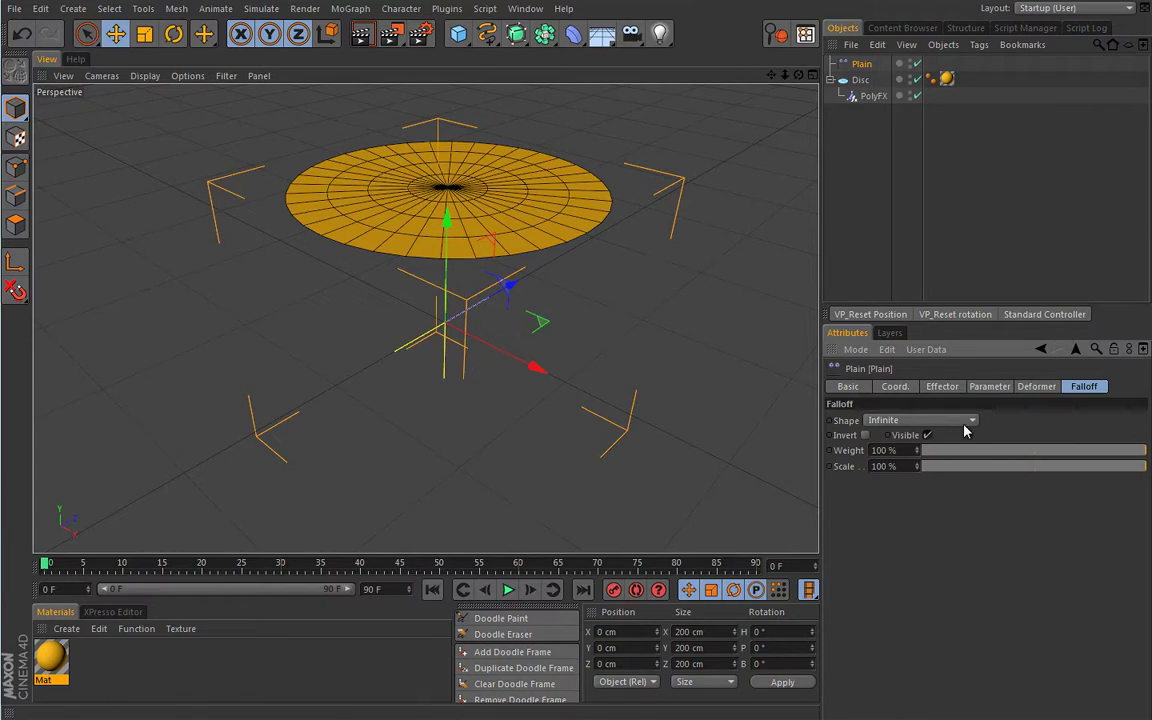
pyautogui.click(948, 420)
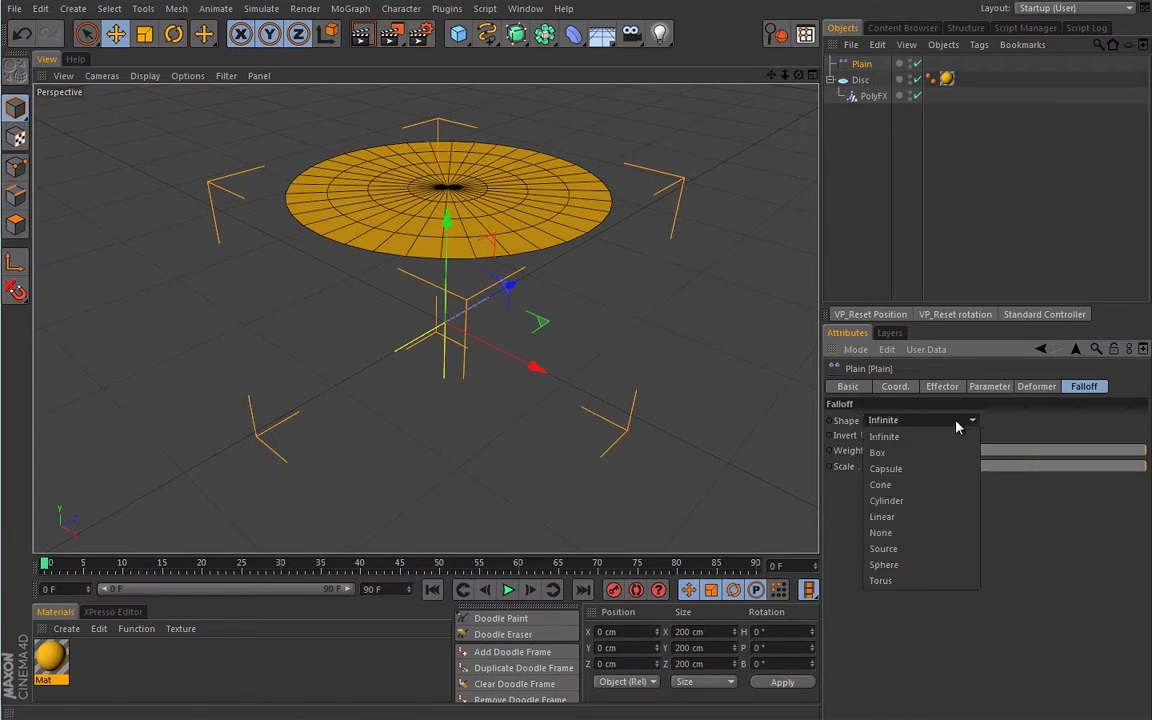
pyautogui.click(936, 565)
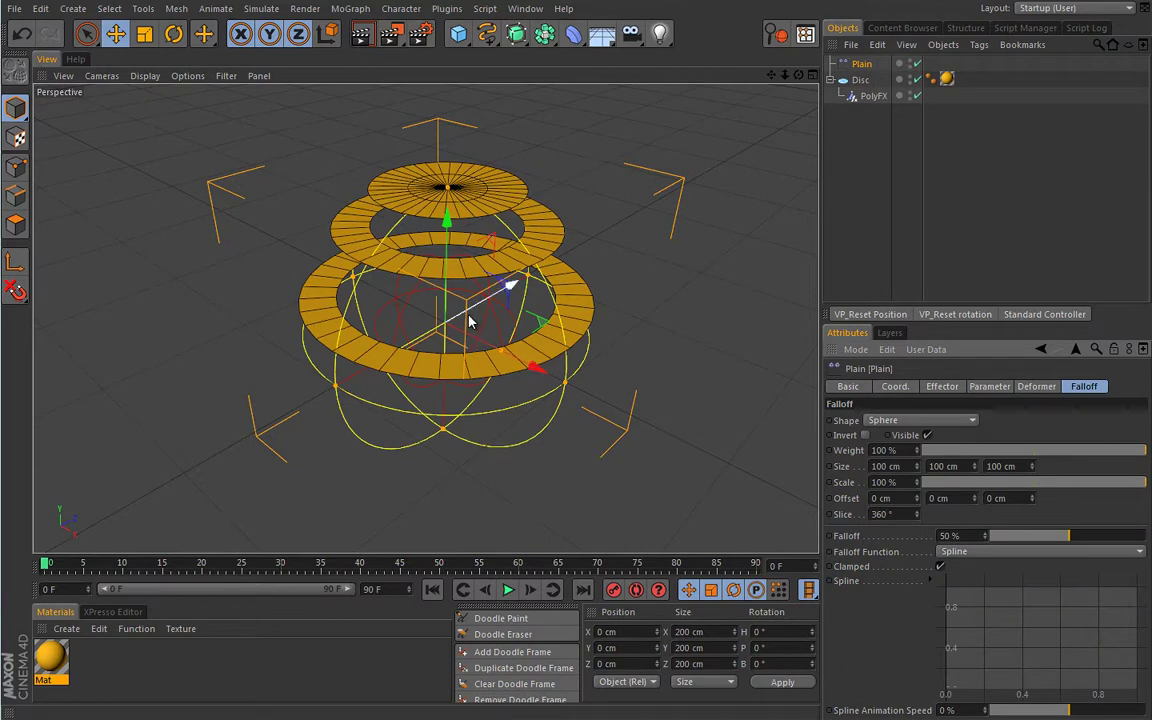
pyautogui.moveTo(535, 370); pyautogui.dragTo(565, 380)
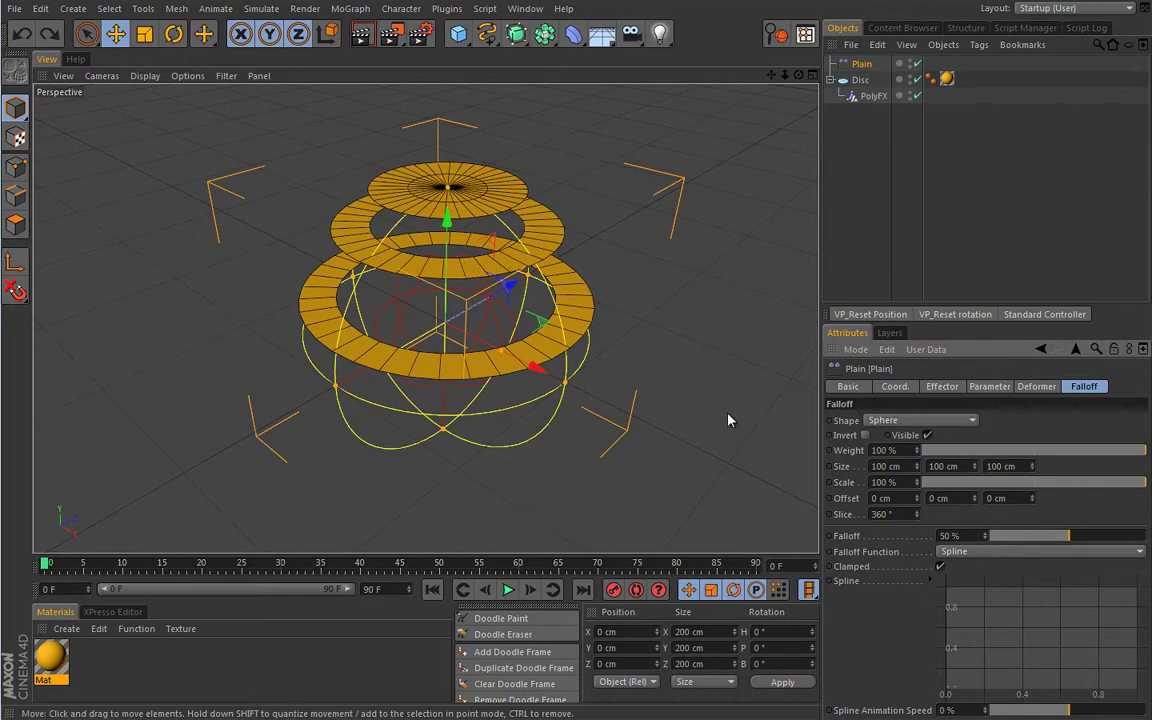
# - Try the Box falloff shape on the Plain effector, and switch it back to Sphere
pyautogui.click(893, 420)
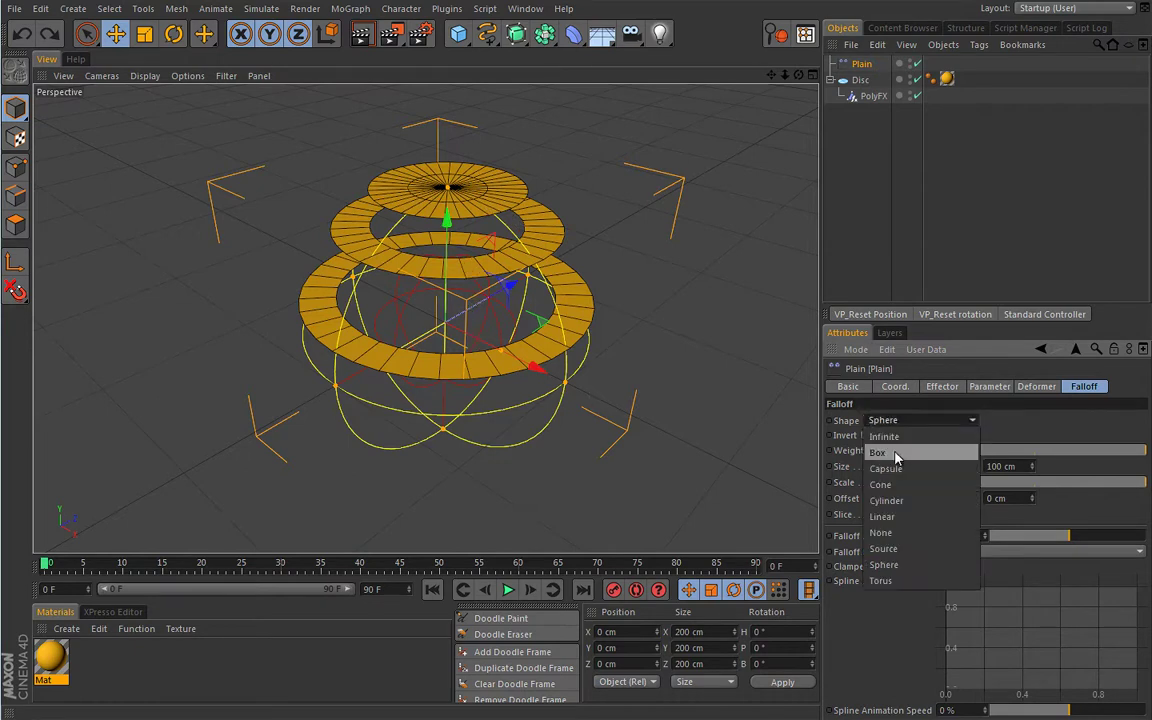
pyautogui.click(895, 456)
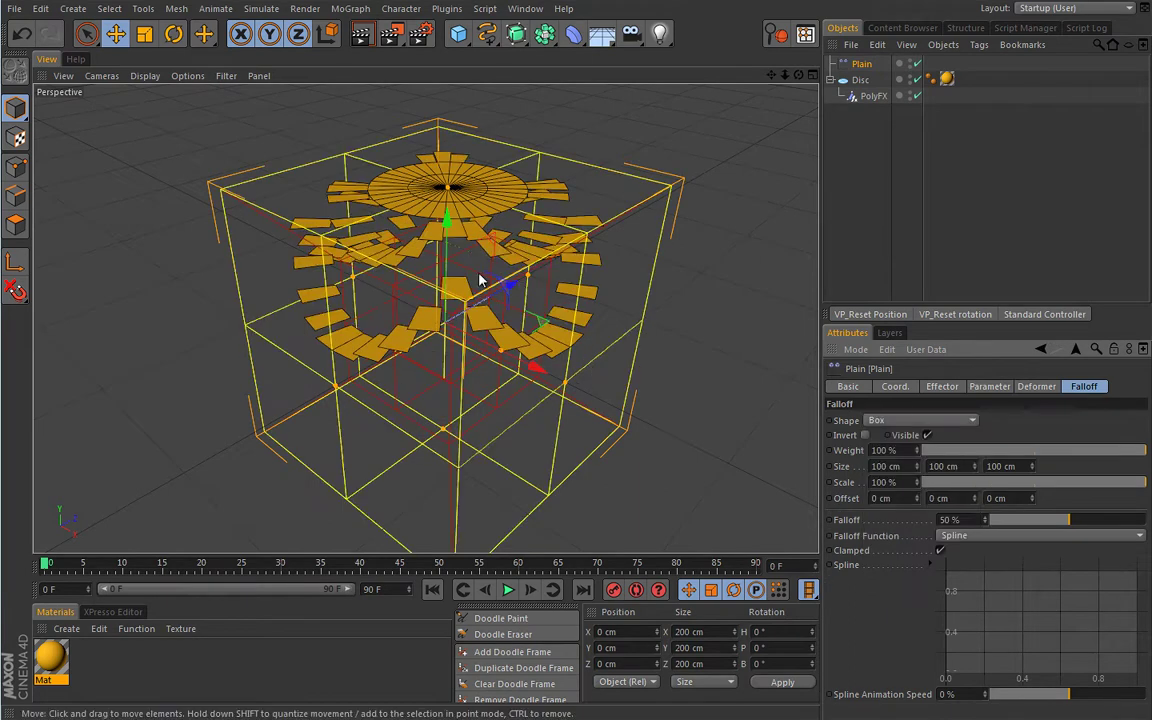
pyautogui.click(920, 420)
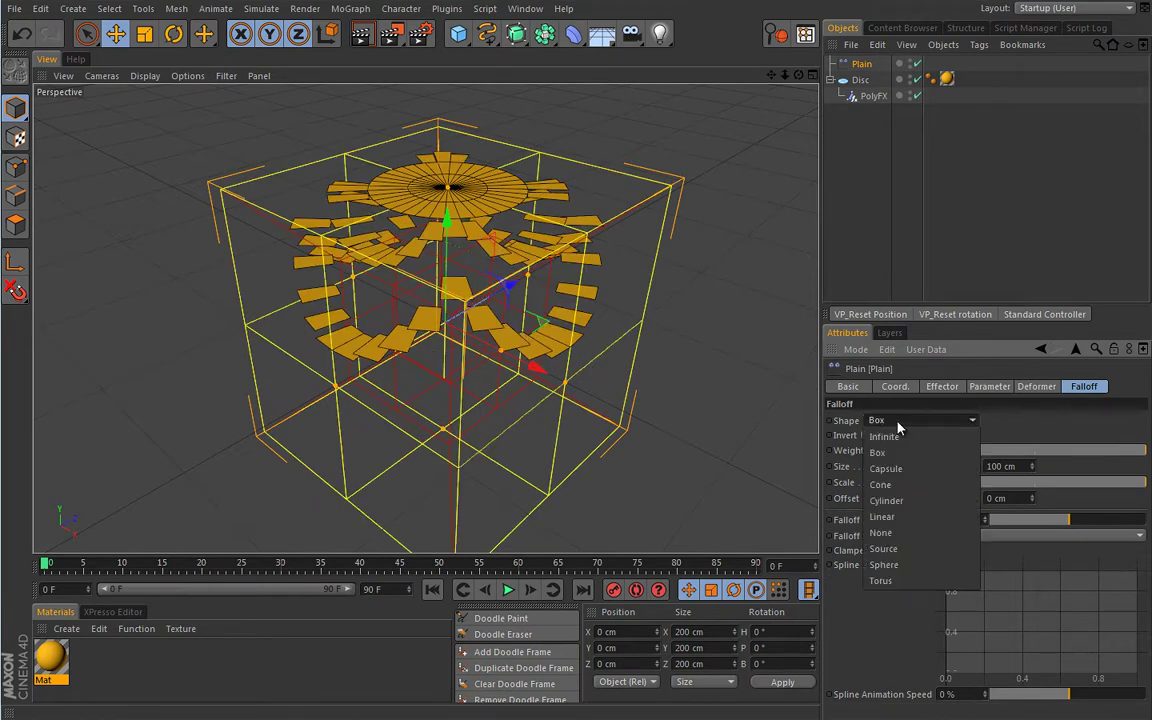
pyautogui.click(884, 565)
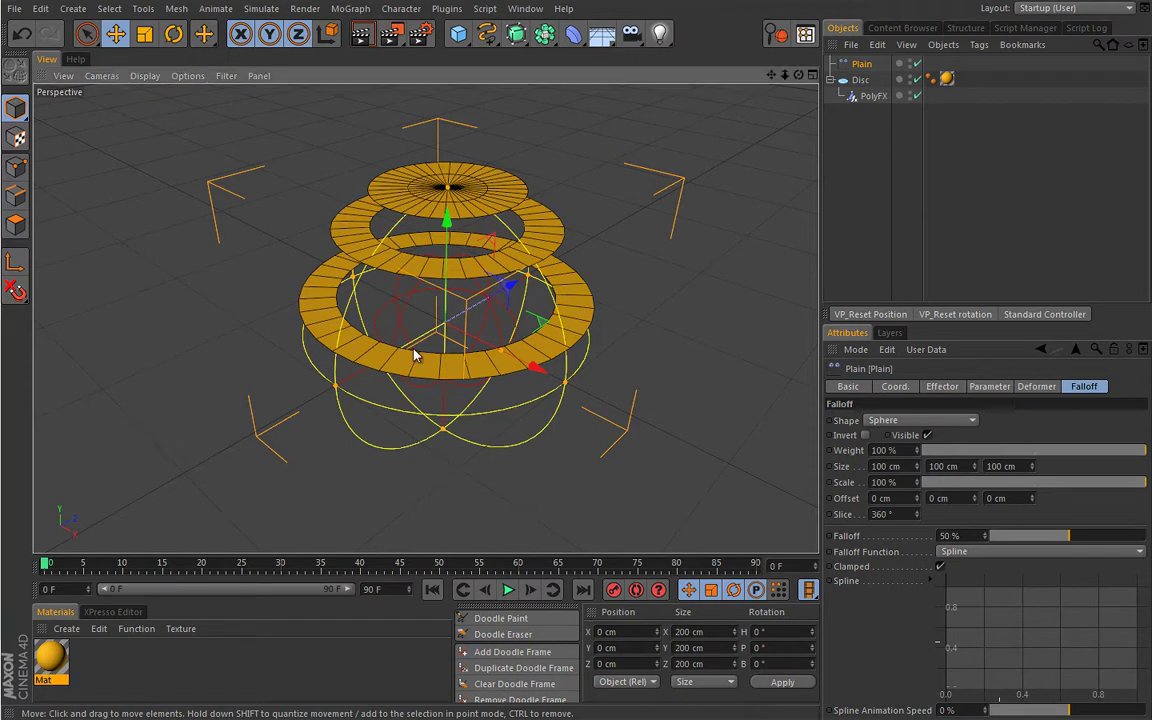
# - Disable the Plain effector and add an Inheritance effector to the PolyFX object
pyautogui.click(917, 64)
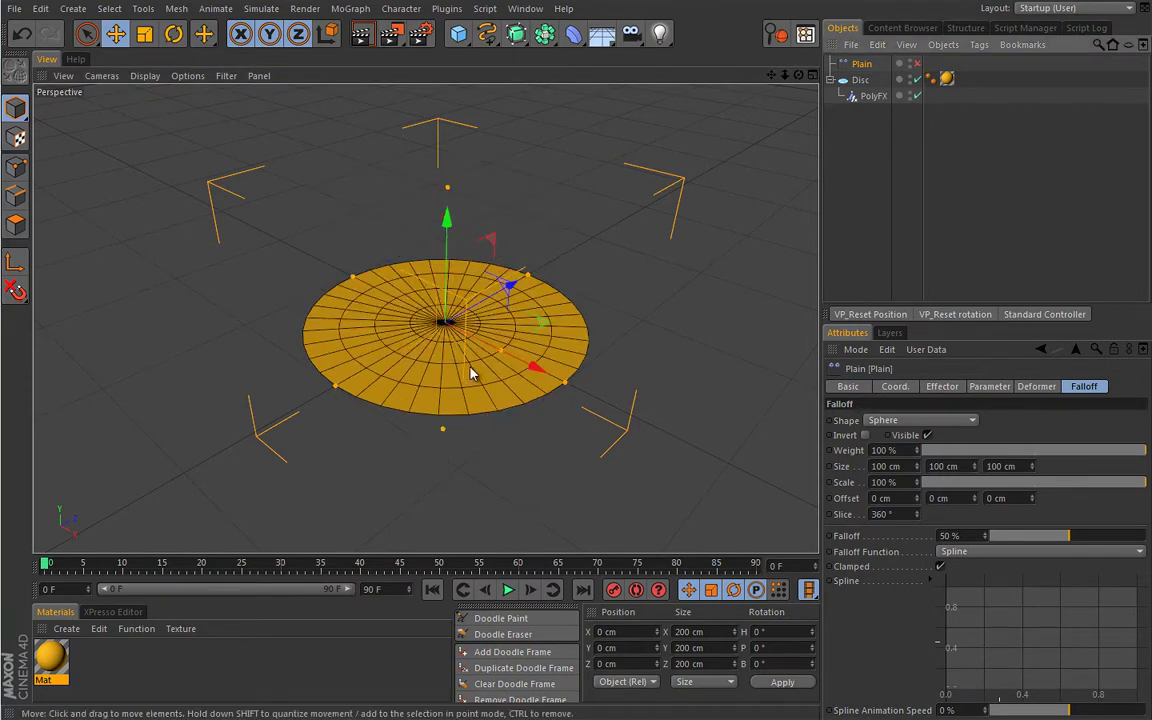
pyautogui.scroll(2, 410, 387)
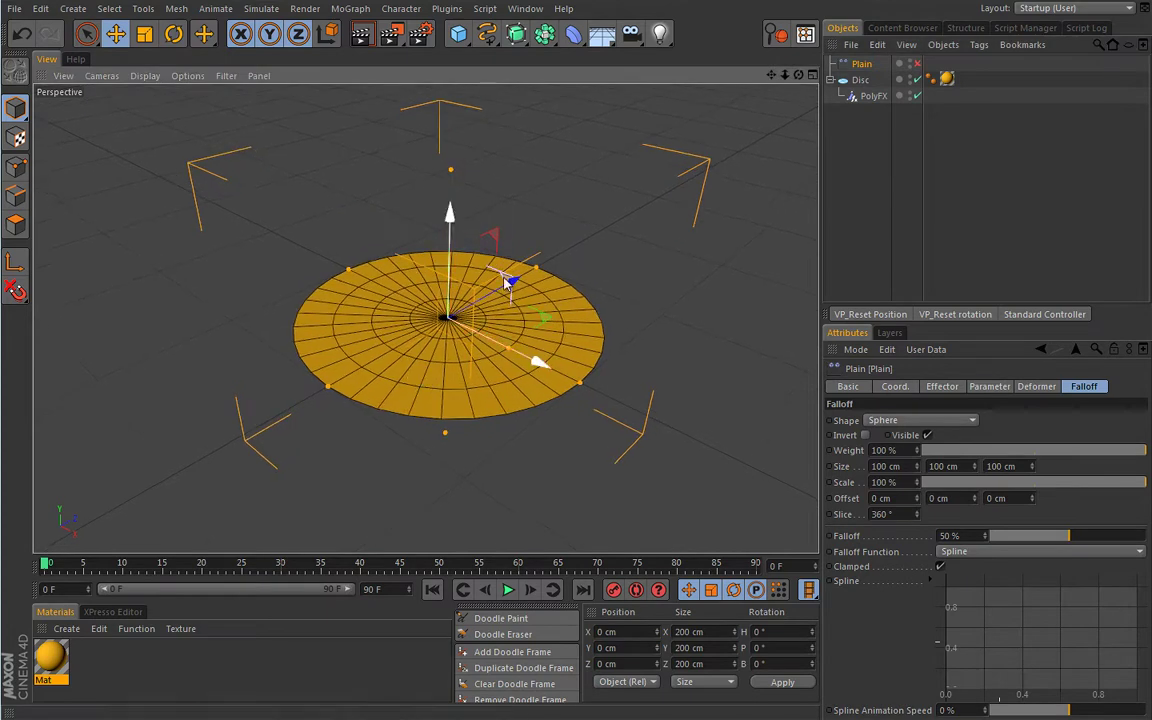
pyautogui.click(869, 96)
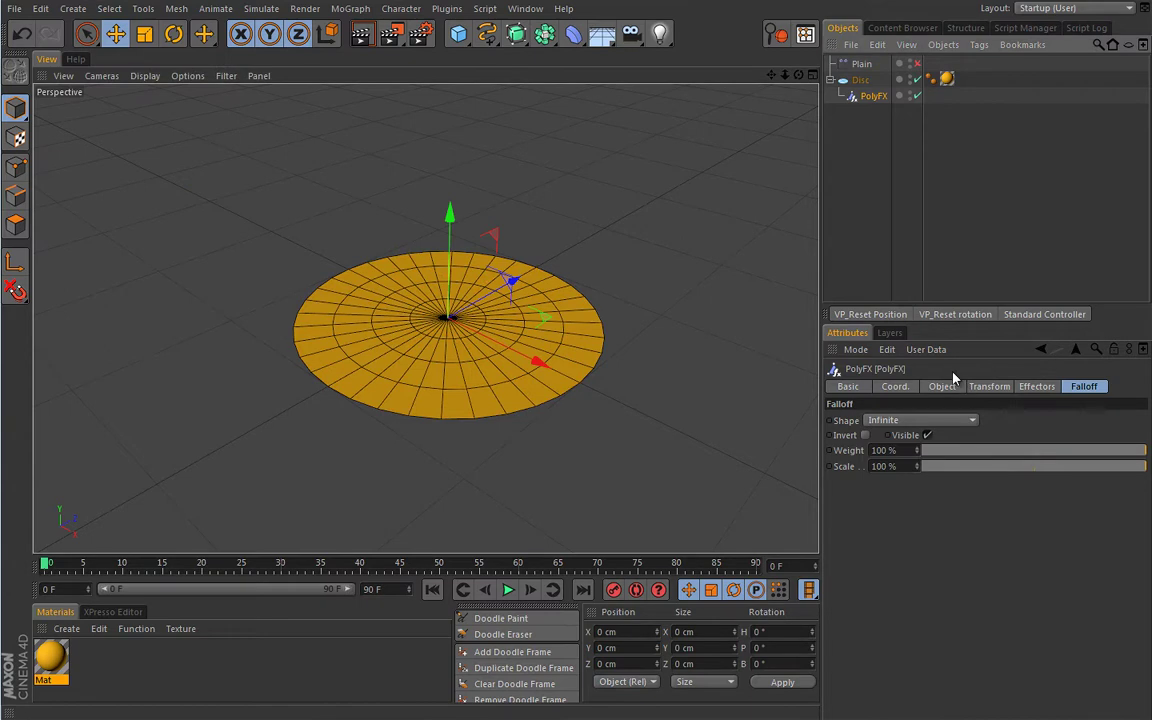
pyautogui.click(350, 8)
pyautogui.moveTo(393, 36)
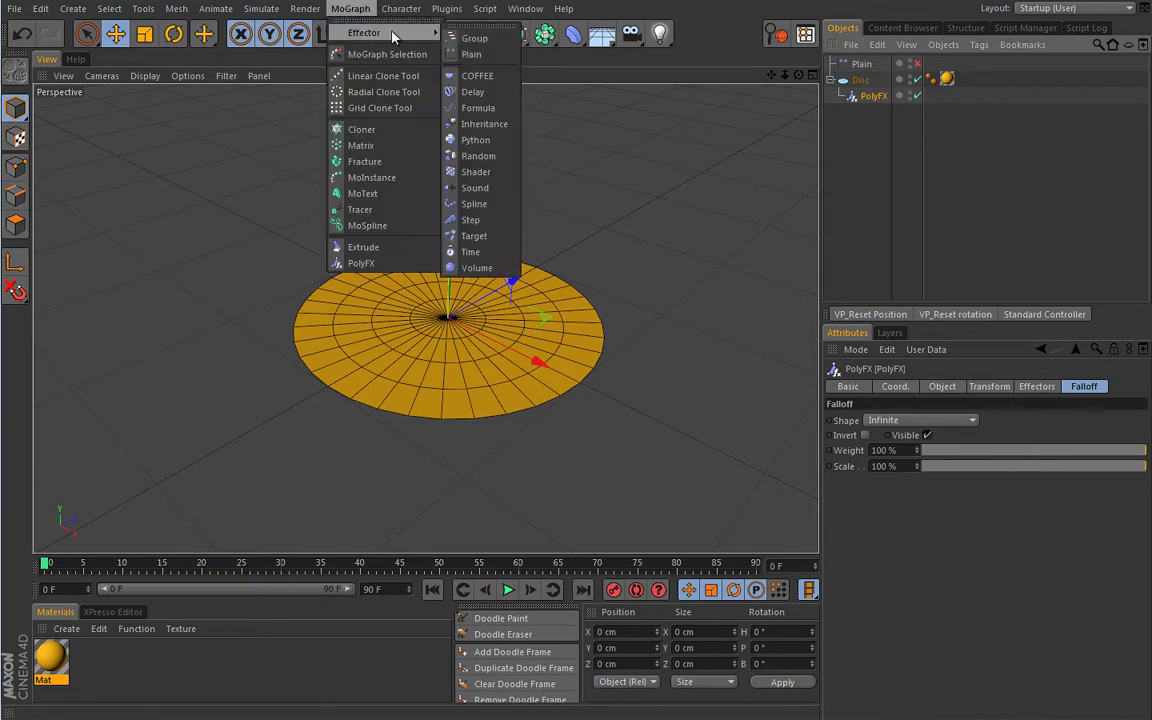
pyautogui.click(484, 124)
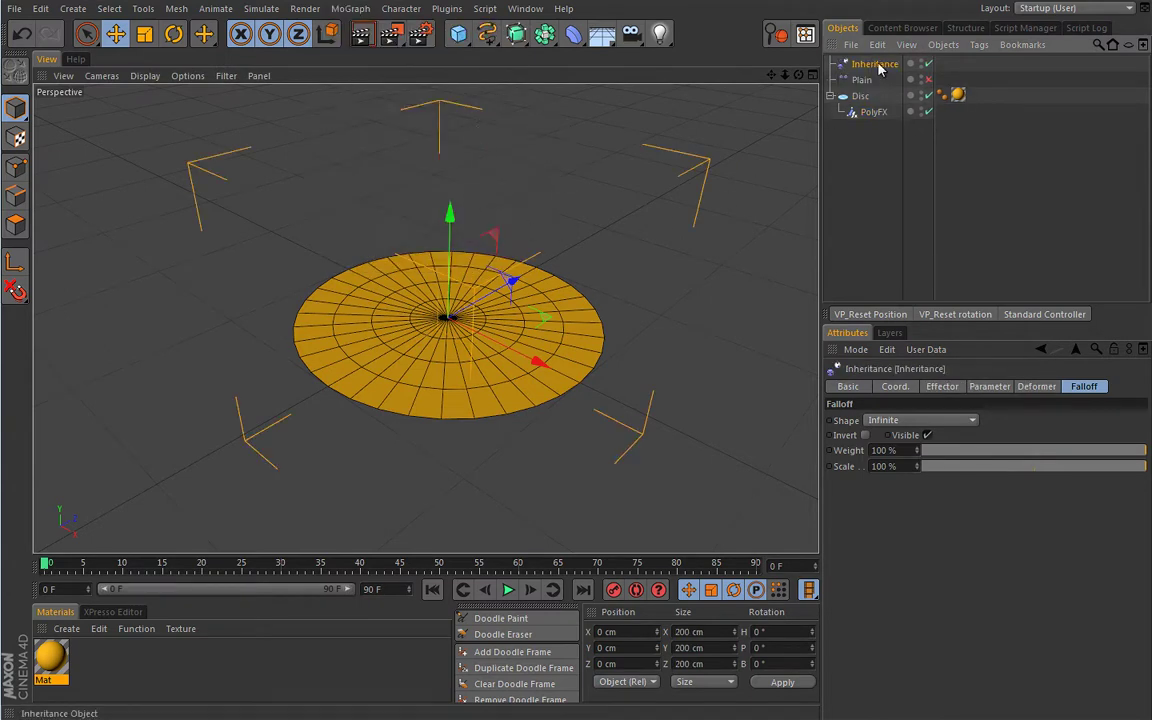
# - Assign the Inheritance effector itself as the object it inherits from
pyautogui.click(988, 387)
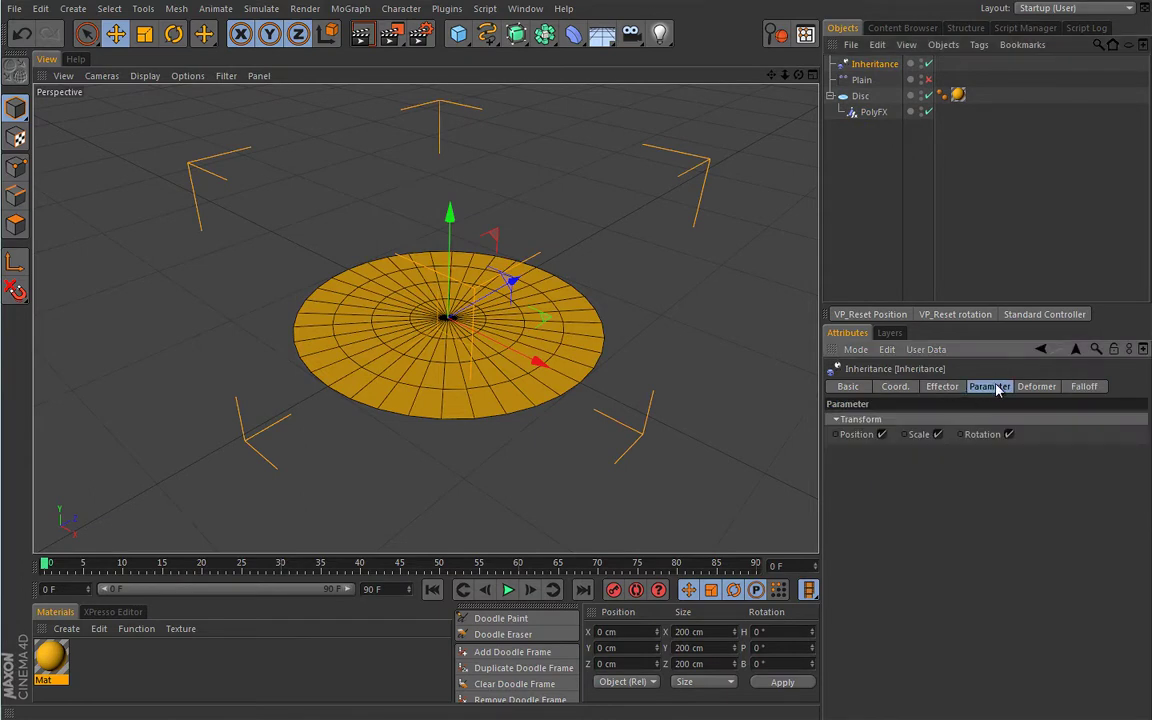
pyautogui.click(942, 386)
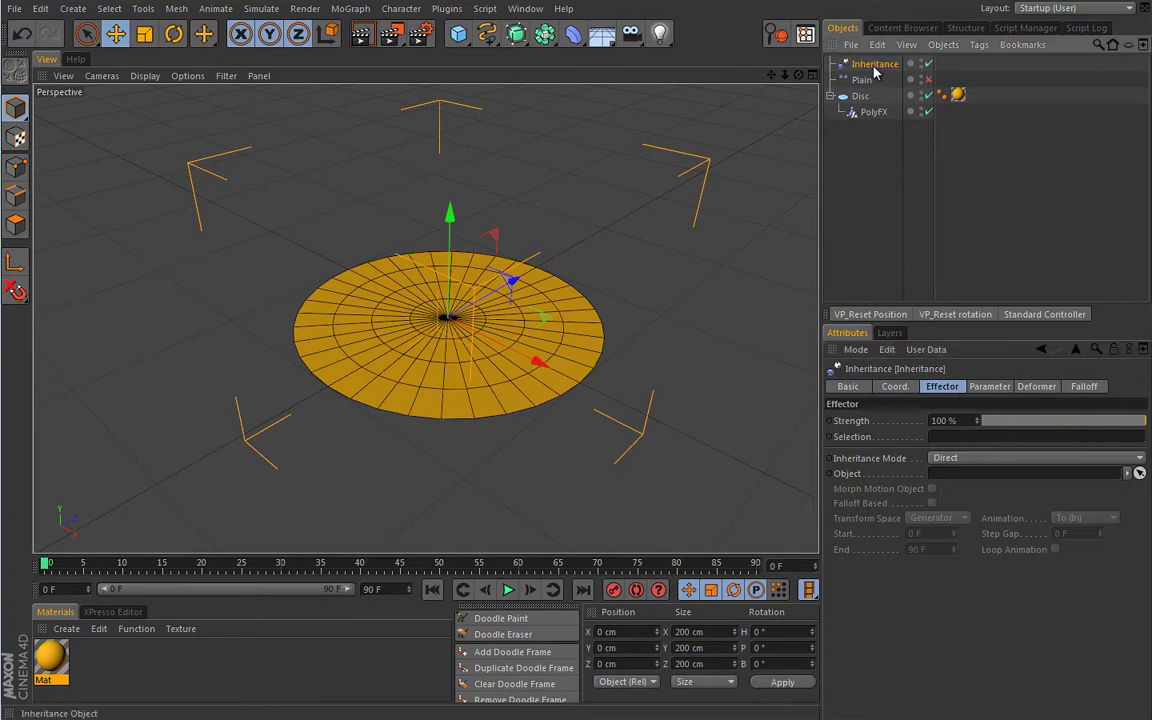
pyautogui.moveTo(800, 392); pyautogui.dragTo(943, 476)
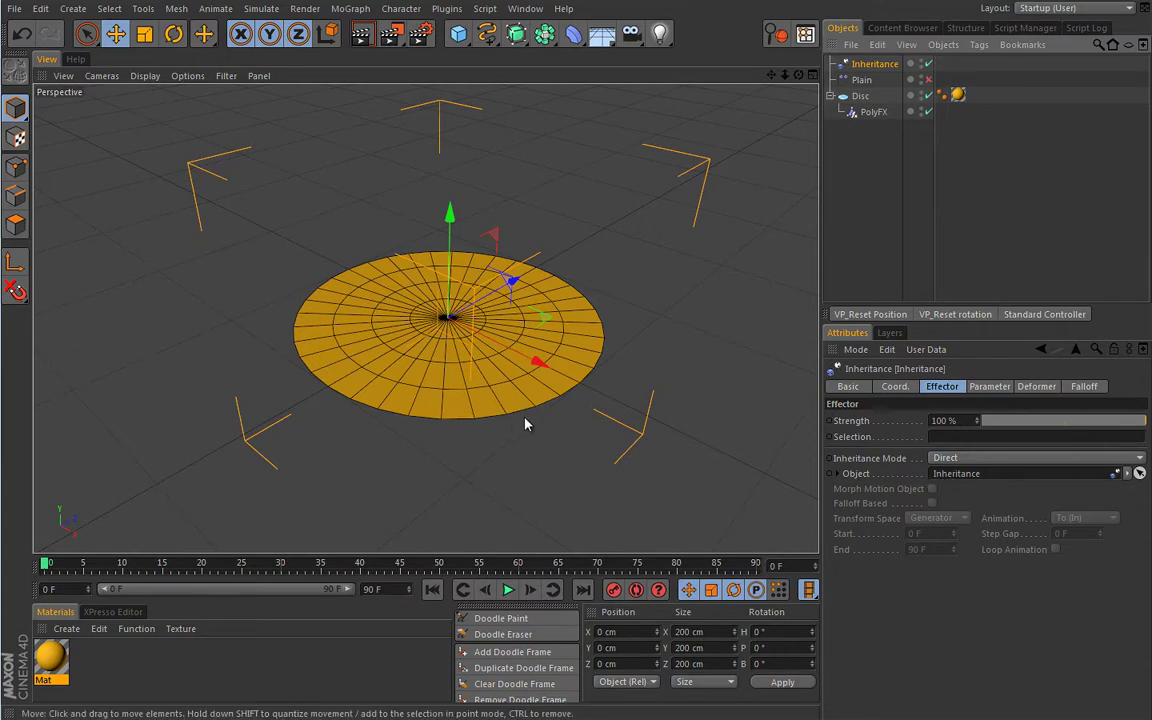
# - Set the Inheritance effector's X, Y and Z scale to 0 and keyframe all three at frame 0
pyautogui.click(1001, 388)
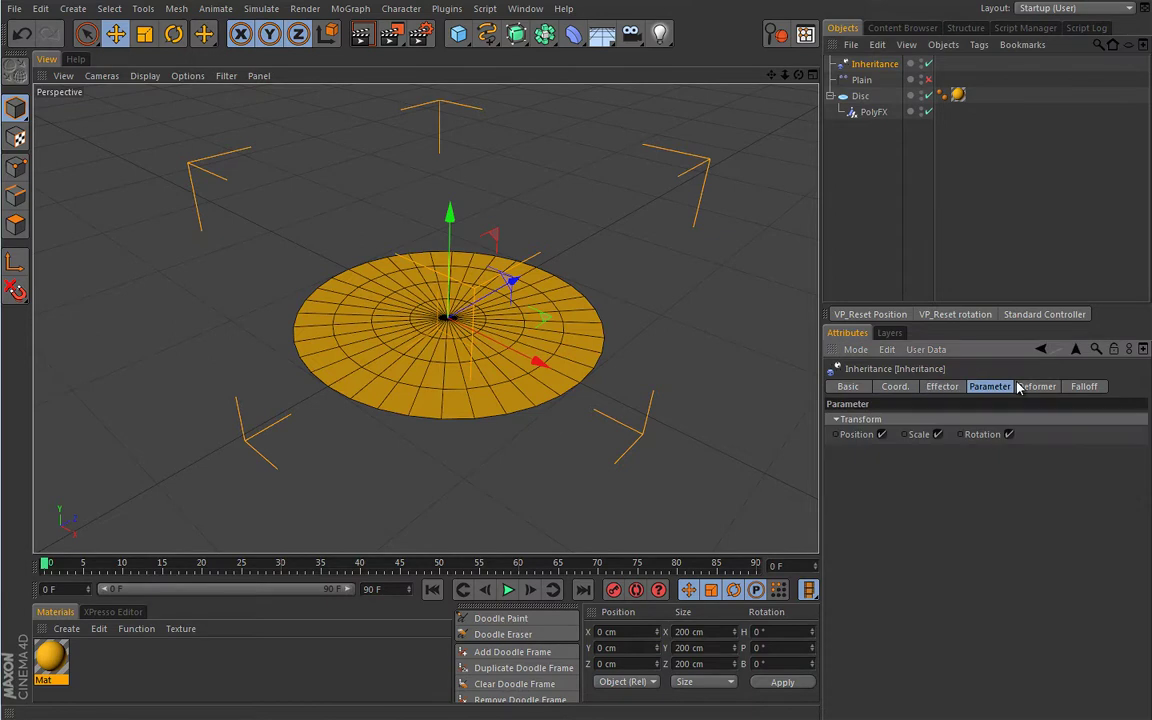
pyautogui.click(910, 389)
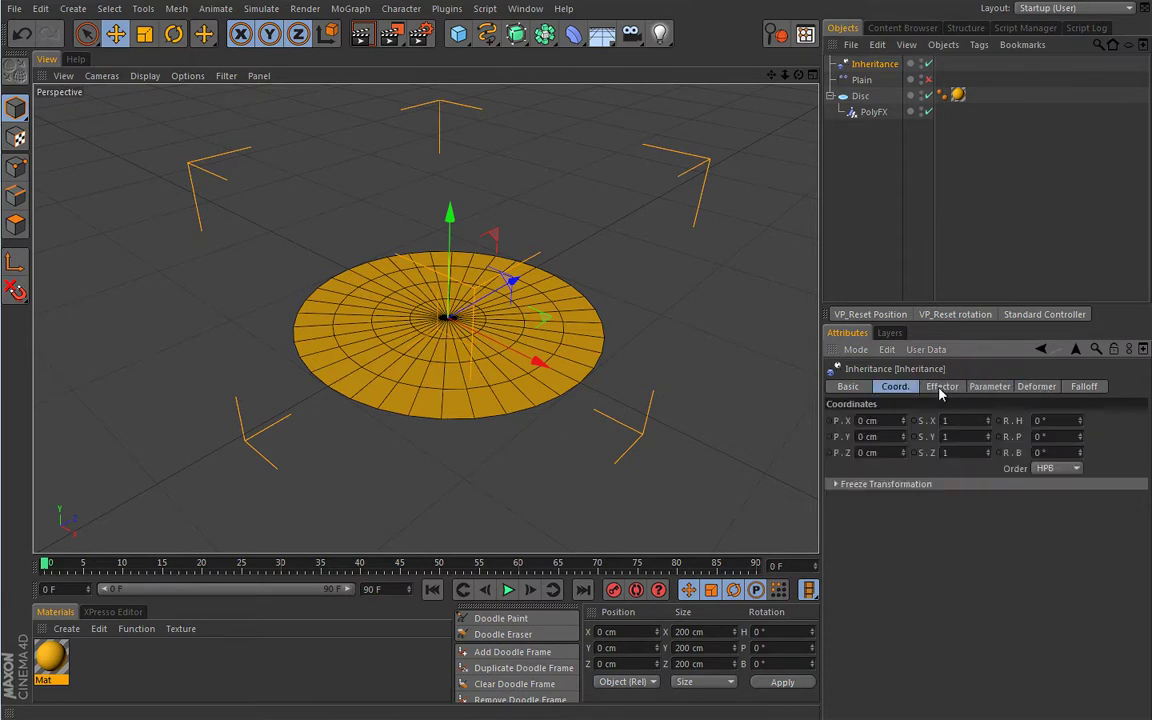
pyautogui.click(964, 427)
pyautogui.write('0')
pyautogui.press('Tab')
pyautogui.write('0')
pyautogui.press('Tab')
pyautogui.write('0')
pyautogui.press('Return')
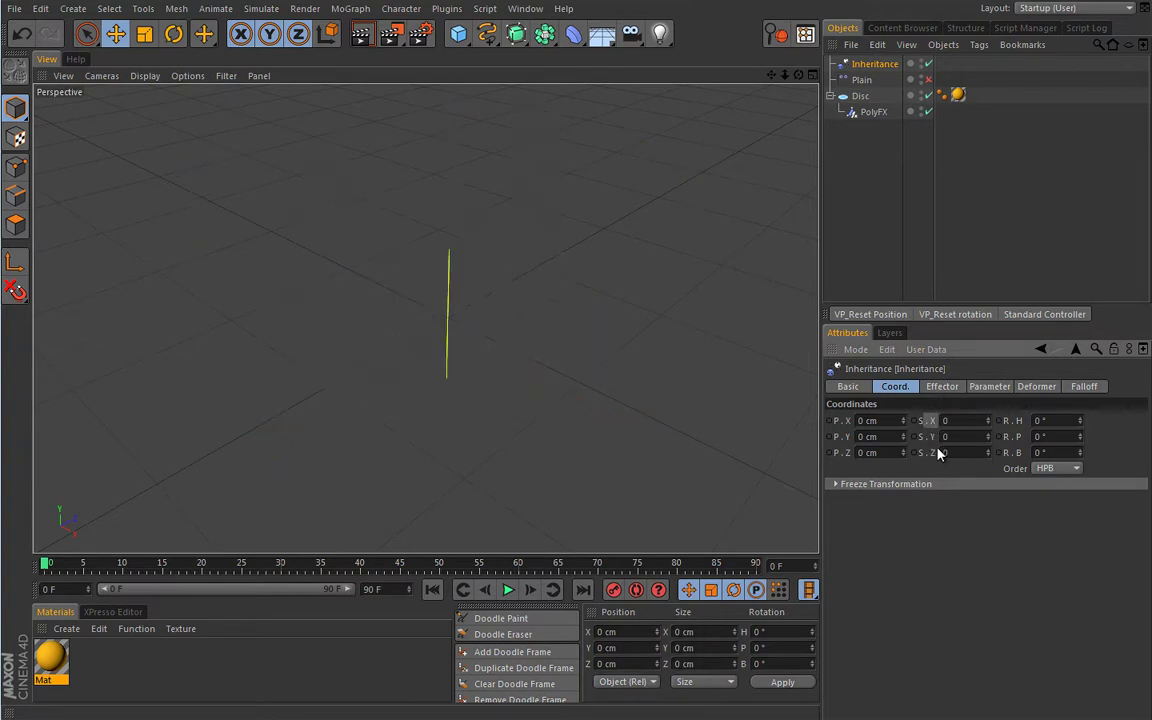
pyautogui.keyDown('ctrl'); pyautogui.click(914, 424); pyautogui.keyUp('ctrl')
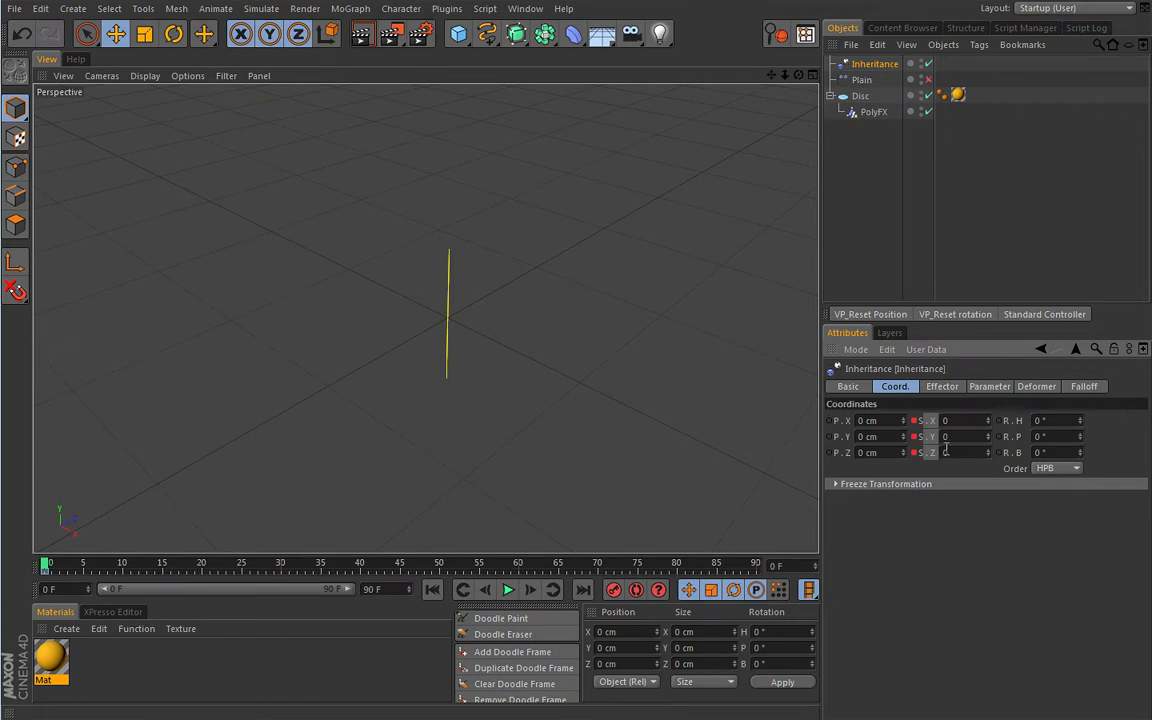
# - At frame 30, set the Inheritance effector's X, Y and Z scale to 1 and keyframe them
pyautogui.moveTo(47, 563); pyautogui.dragTo(281, 563)
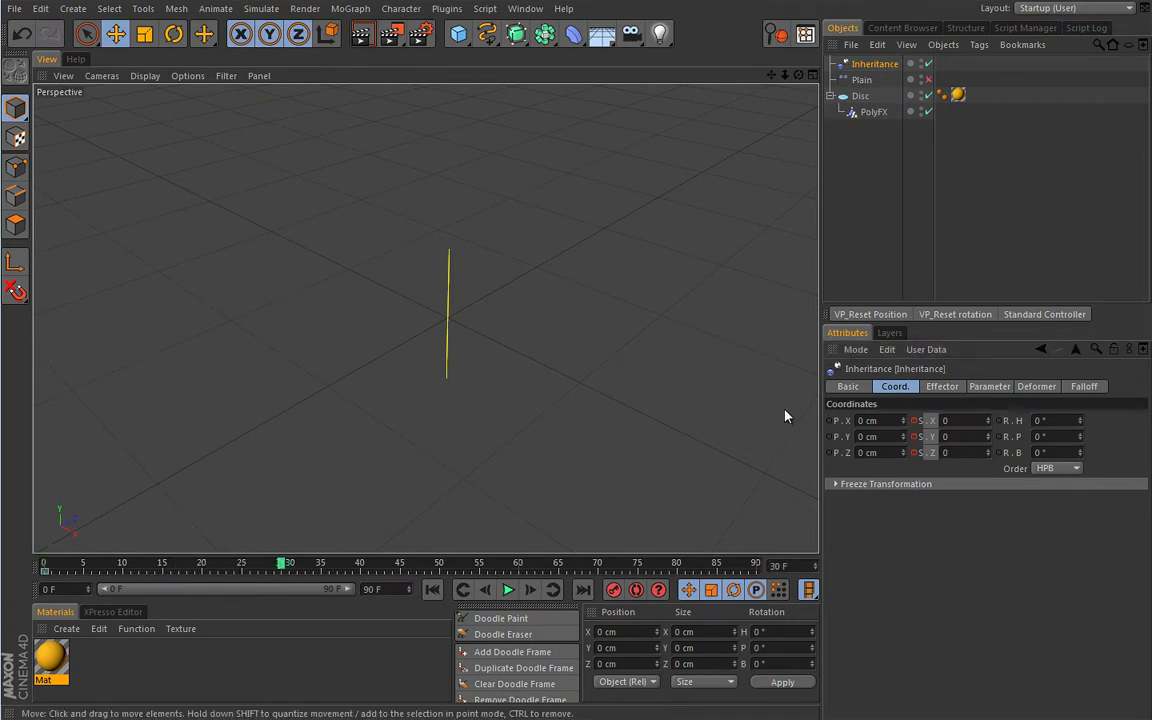
pyautogui.click(929, 419)
pyautogui.write('1')
pyautogui.press('Tab')
pyautogui.write('1')
pyautogui.press('Tab')
pyautogui.write('1')
pyautogui.press('Return')
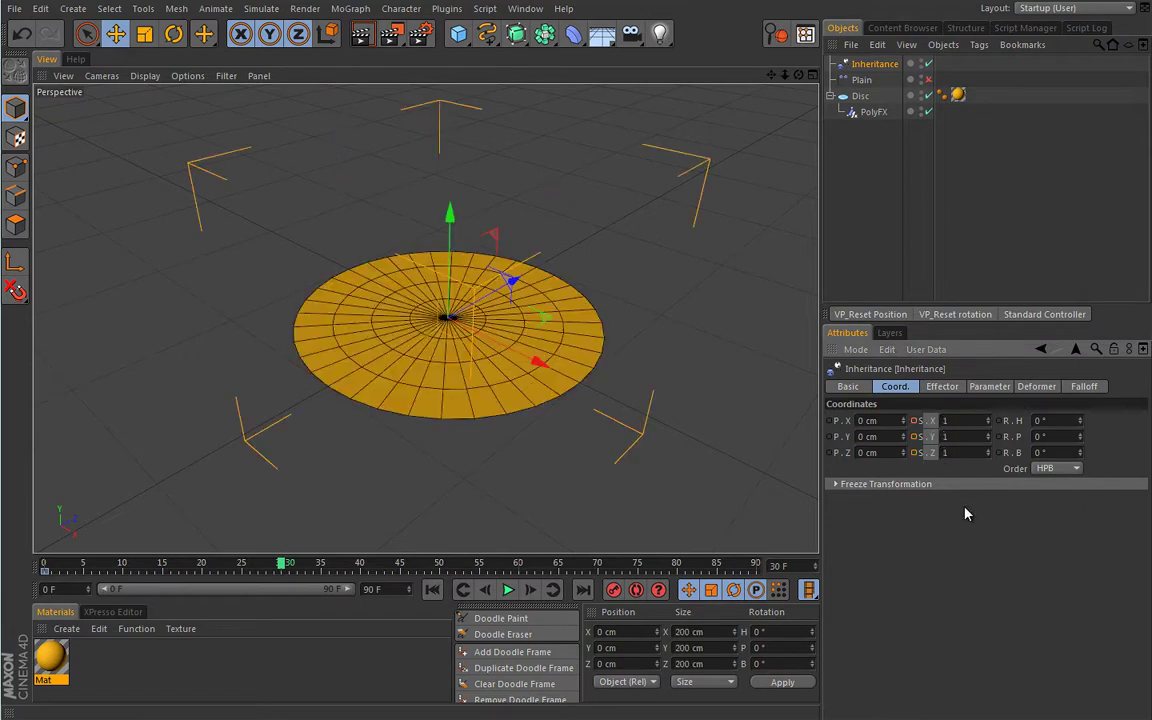
pyautogui.keyDown('ctrl'); pyautogui.click(914, 421); pyautogui.keyUp('ctrl')
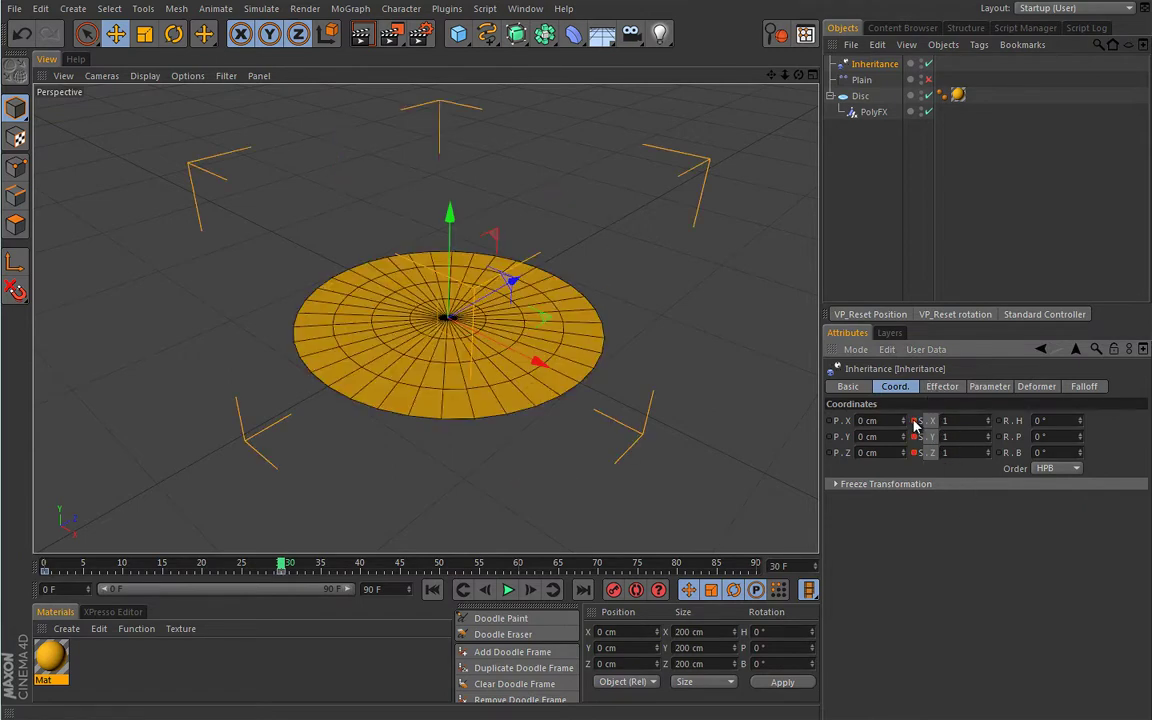
# - Play the scale animation from the start to examine how the disc grows, and return to frame 0
pyautogui.click(432, 589)
pyautogui.click(507, 589)
pyautogui.click(507, 589)
pyautogui.click(432, 589)
pyautogui.click(507, 589)
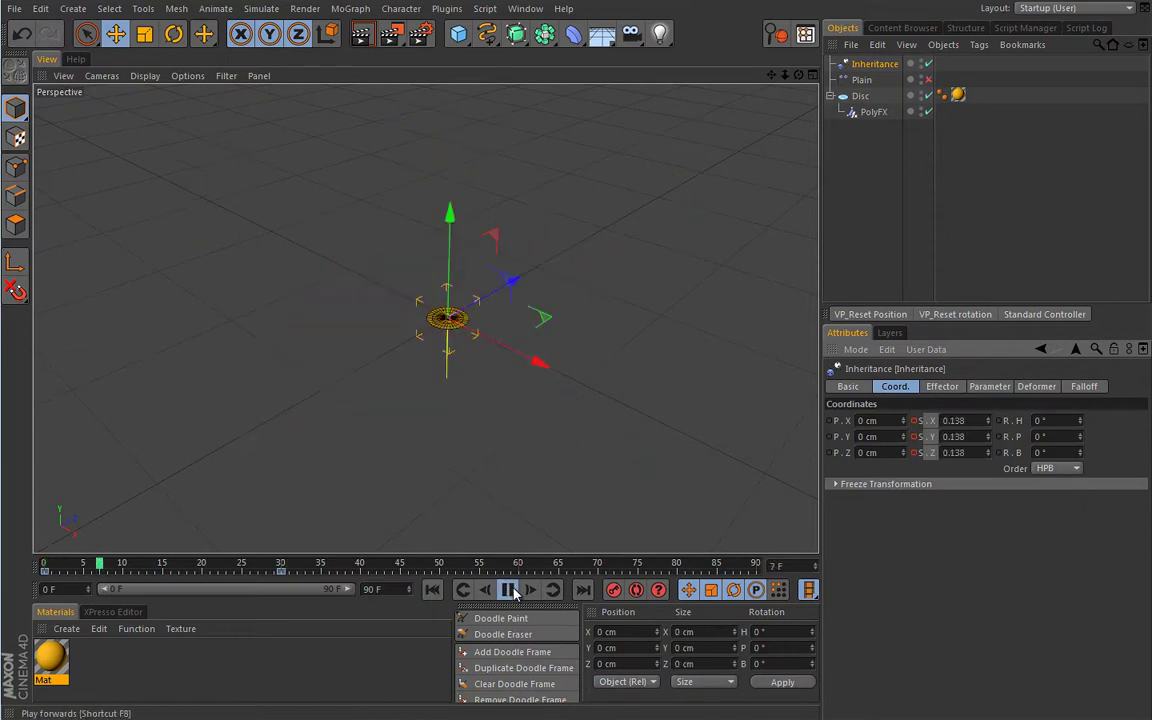
pyautogui.click(507, 589)
pyautogui.click(433, 590)
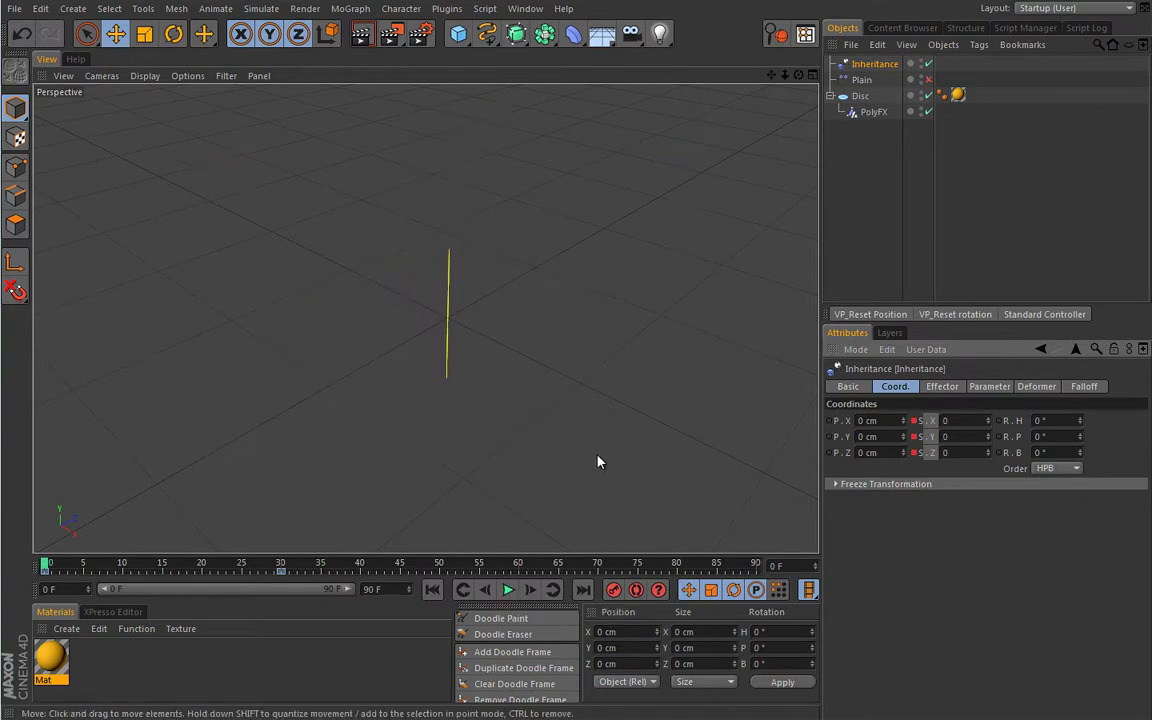
# - Switch the Inheritance effector's inheritance mode to Animation and set its end frame to 30 F
pyautogui.click(942, 386)
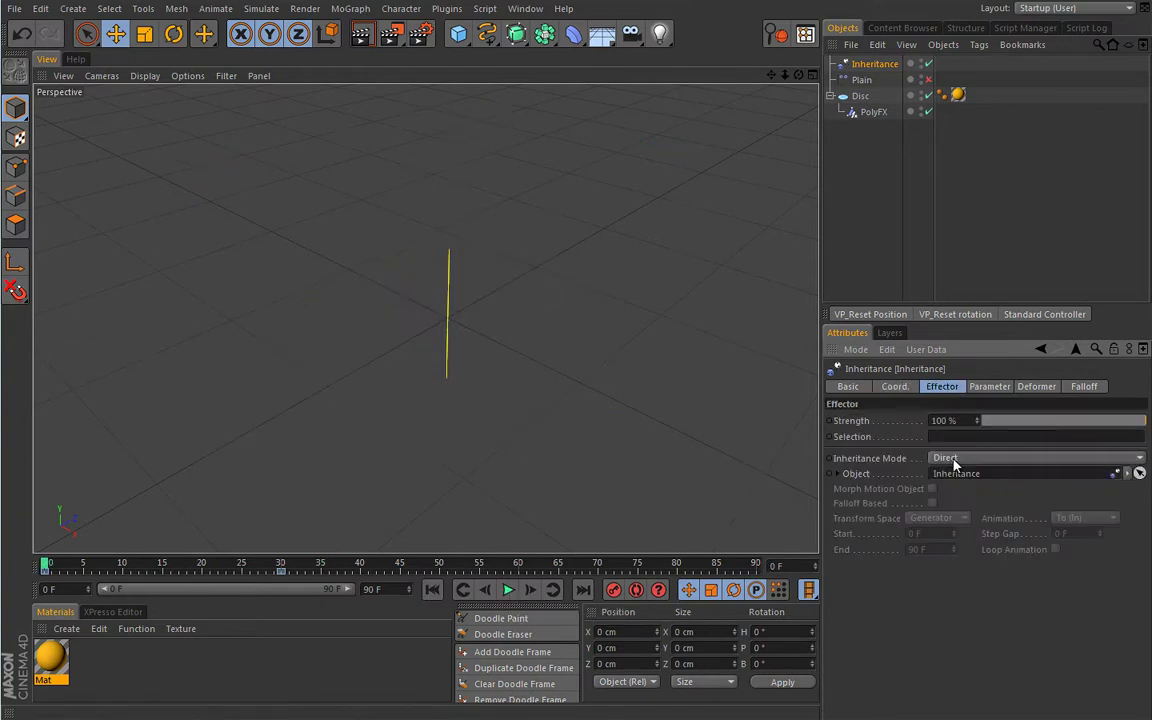
pyautogui.click(953, 460)
pyautogui.click(953, 490)
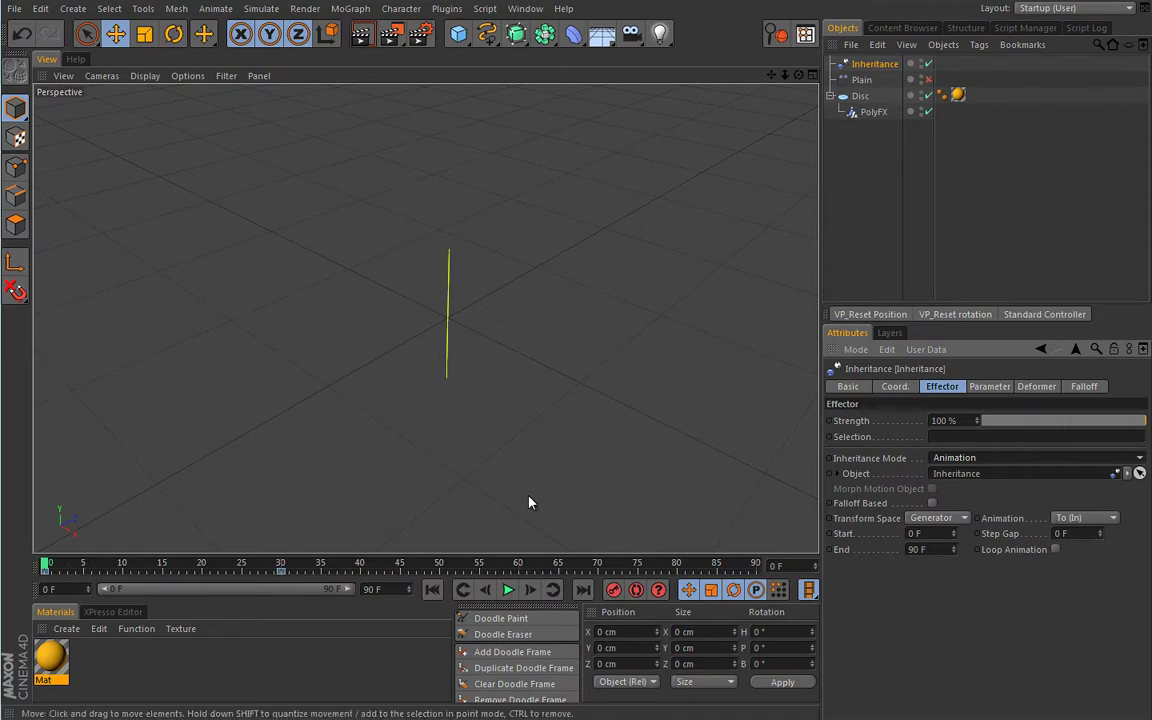
pyautogui.click(843, 549)
pyautogui.write('30')
pyautogui.press('Return')
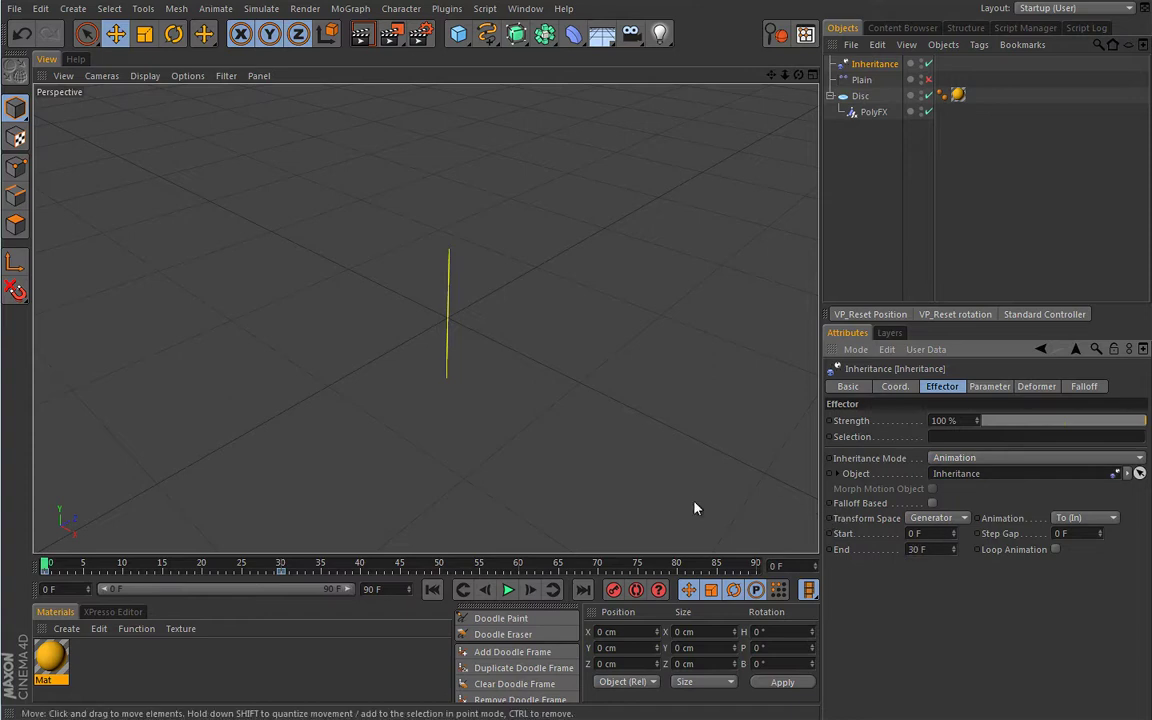
# - Set the Inheritance effector's transform space to Node and play the animation
pyautogui.click(926, 517)
pyautogui.click(915, 532)
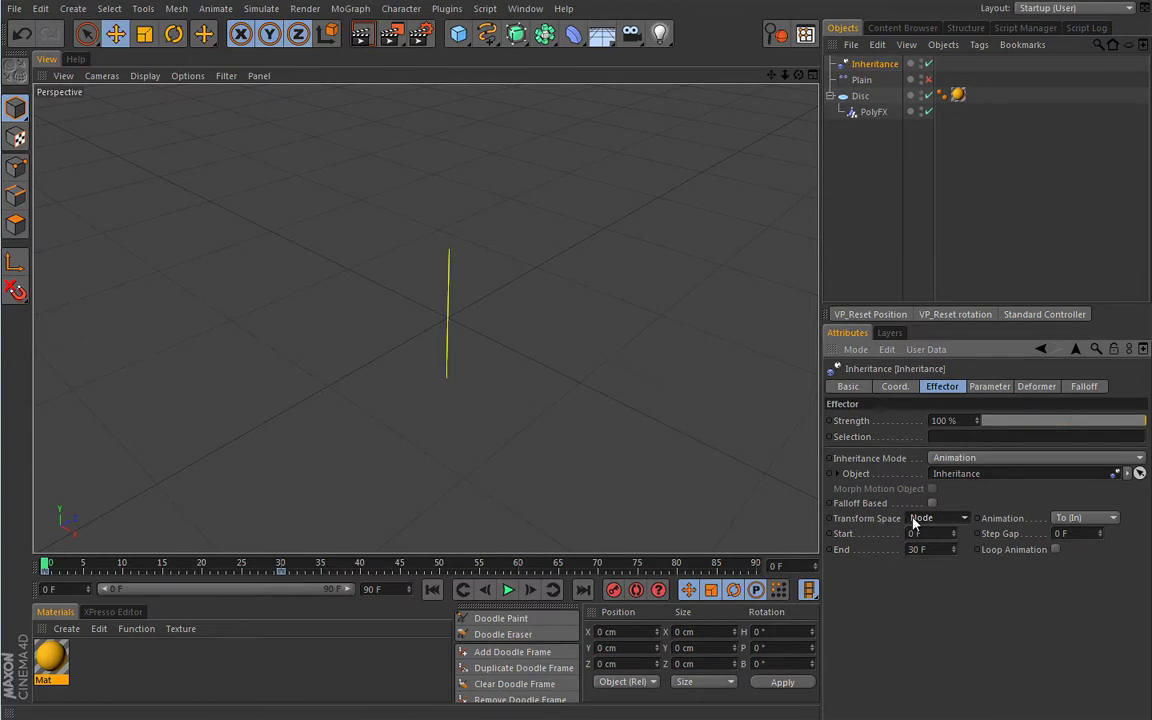
pyautogui.click(510, 591)
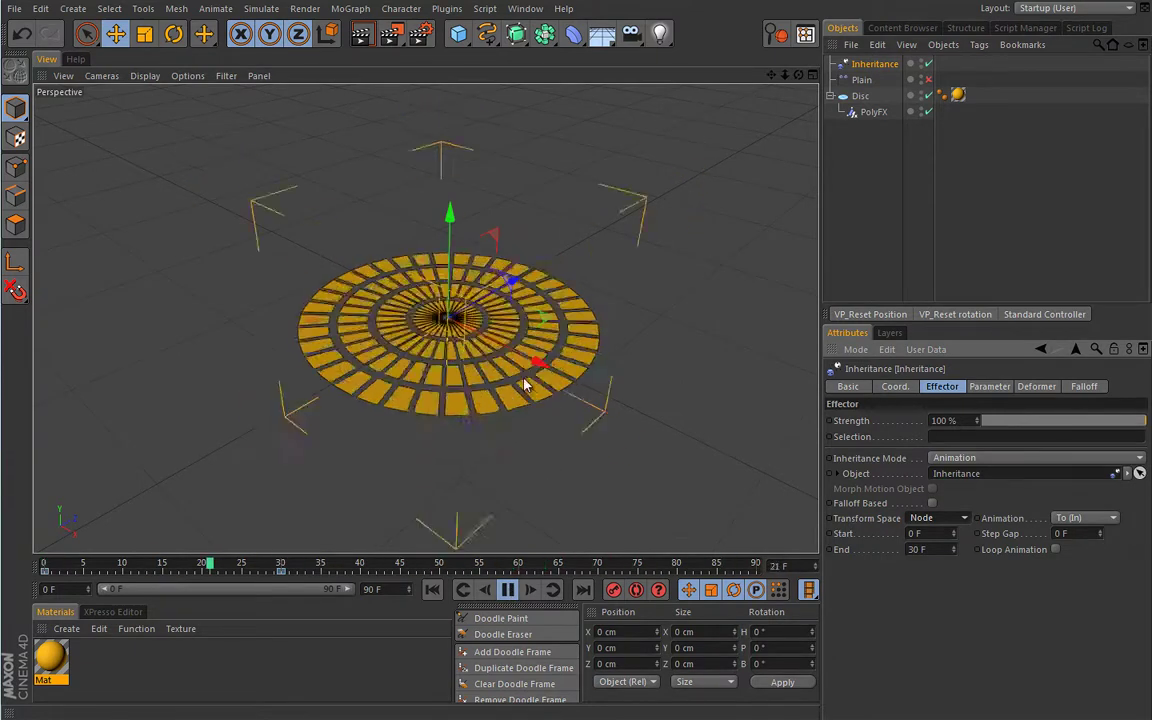
# - Change the Inheritance effector's animation direction to From (Out), stop playback and return to frame 0
pyautogui.click(1080, 518)
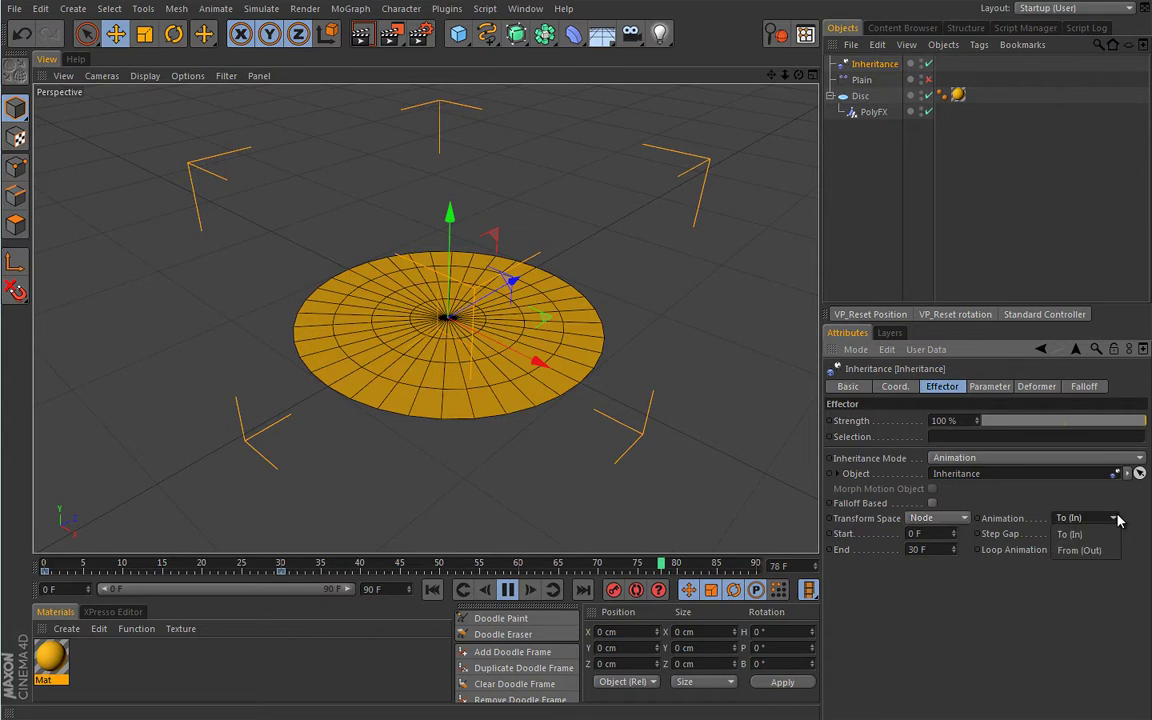
pyautogui.click(1080, 550)
pyautogui.click(507, 589)
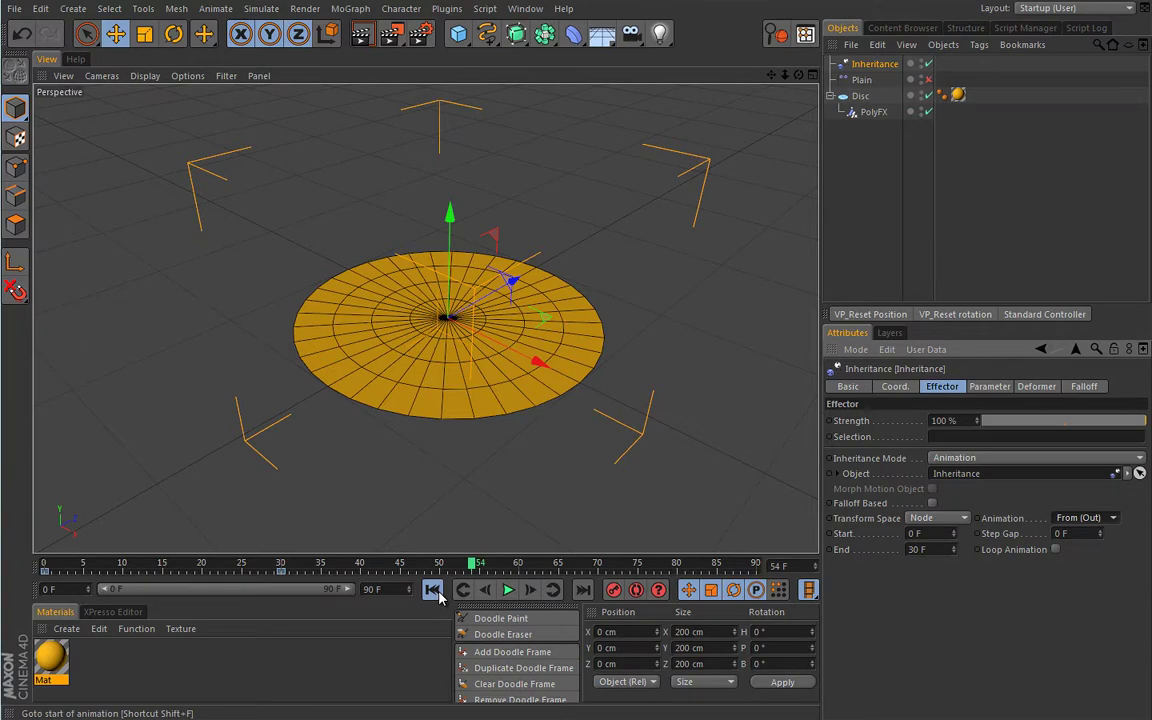
pyautogui.click(432, 589)
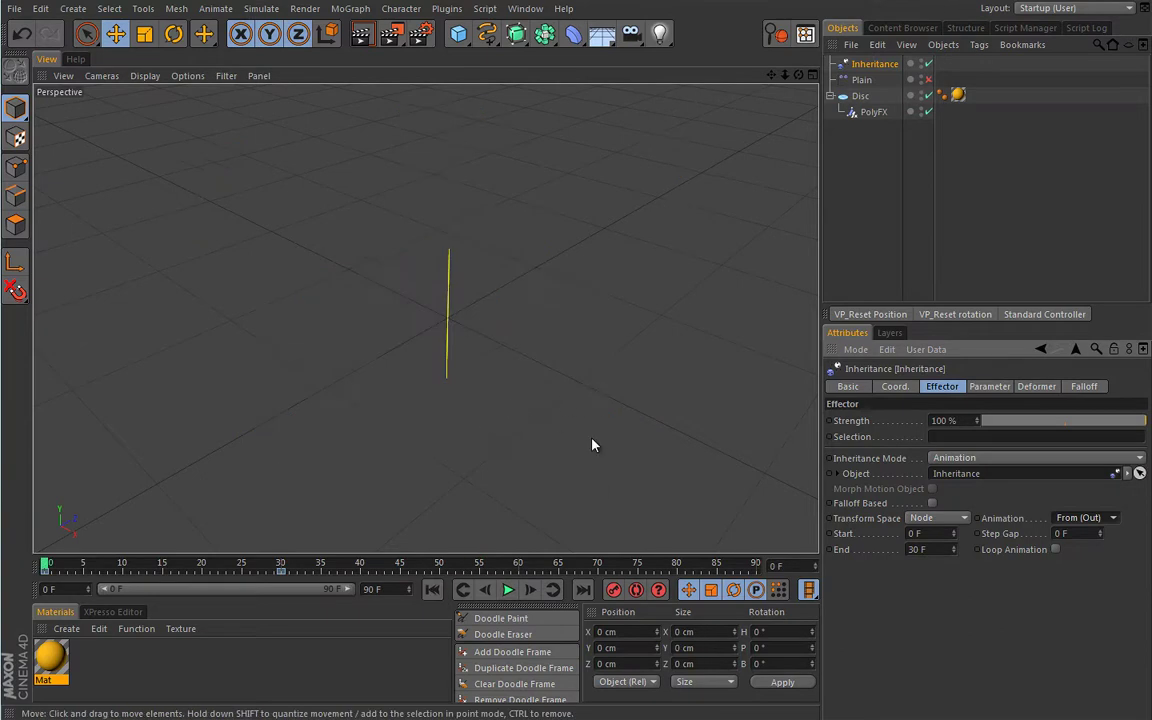
# - Try a step gap of 1 F on the Inheritance effector and play the animation from the start to examine the polygon build-up
pyautogui.click(1101, 531)
pyautogui.click(507, 589)
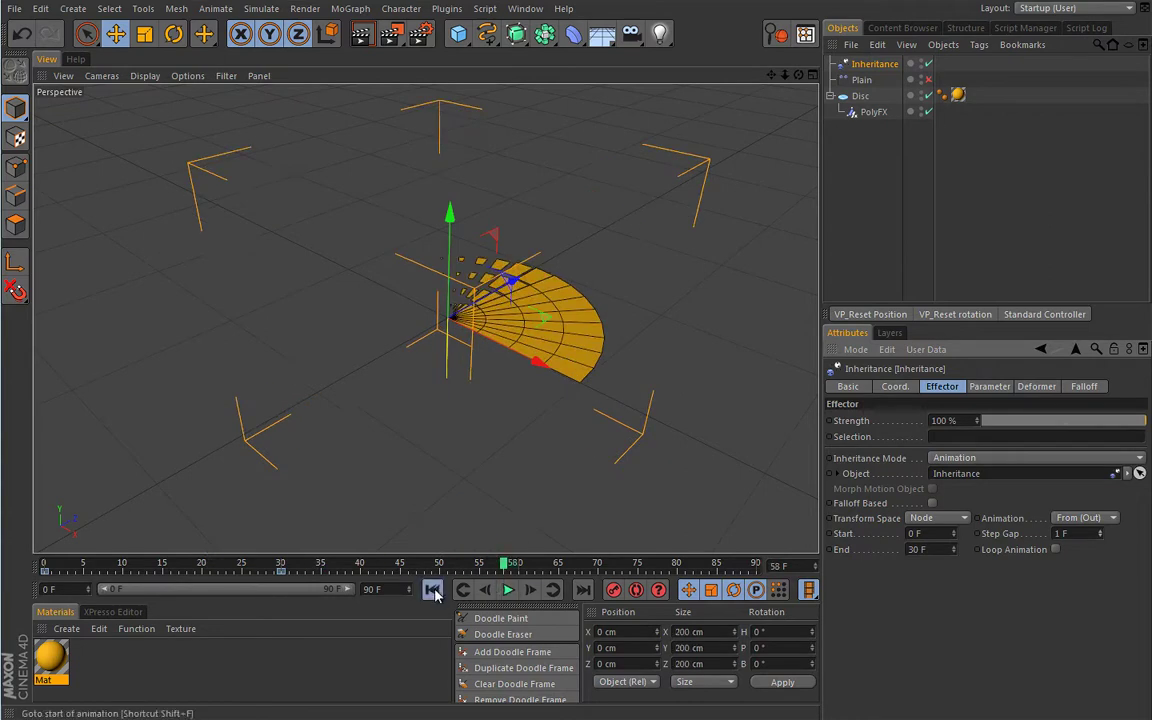
pyautogui.press('F8')
pyautogui.hotkey('shift', 'f')
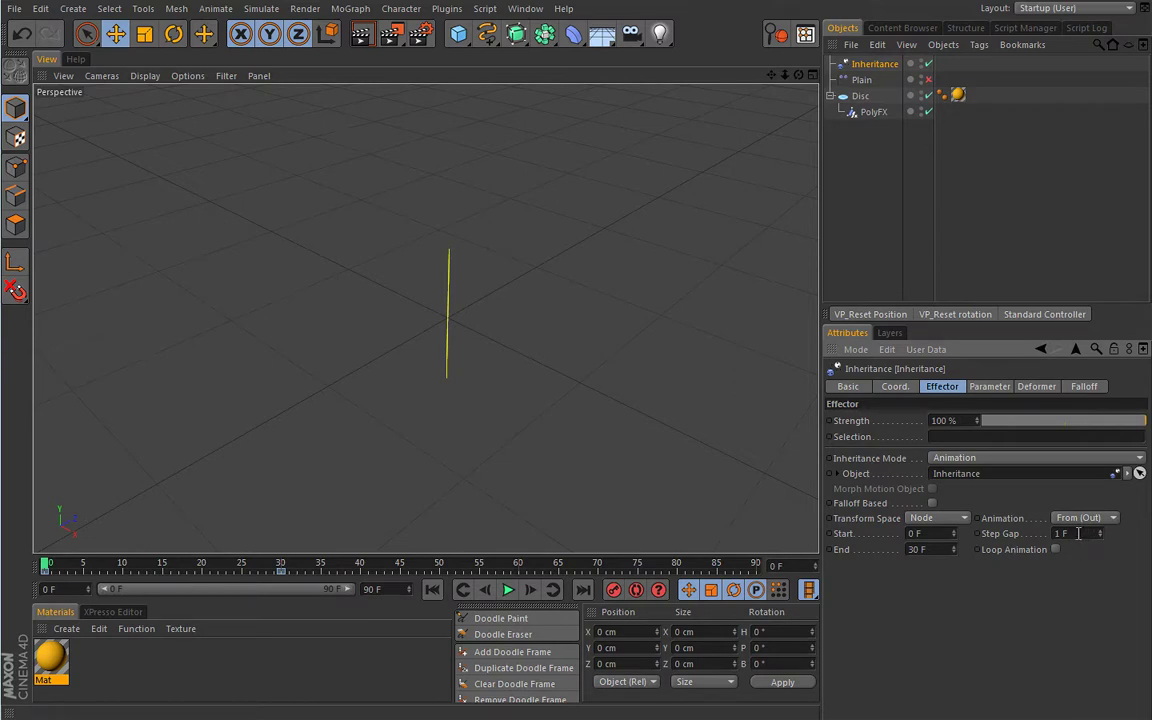
pyautogui.press('F8')
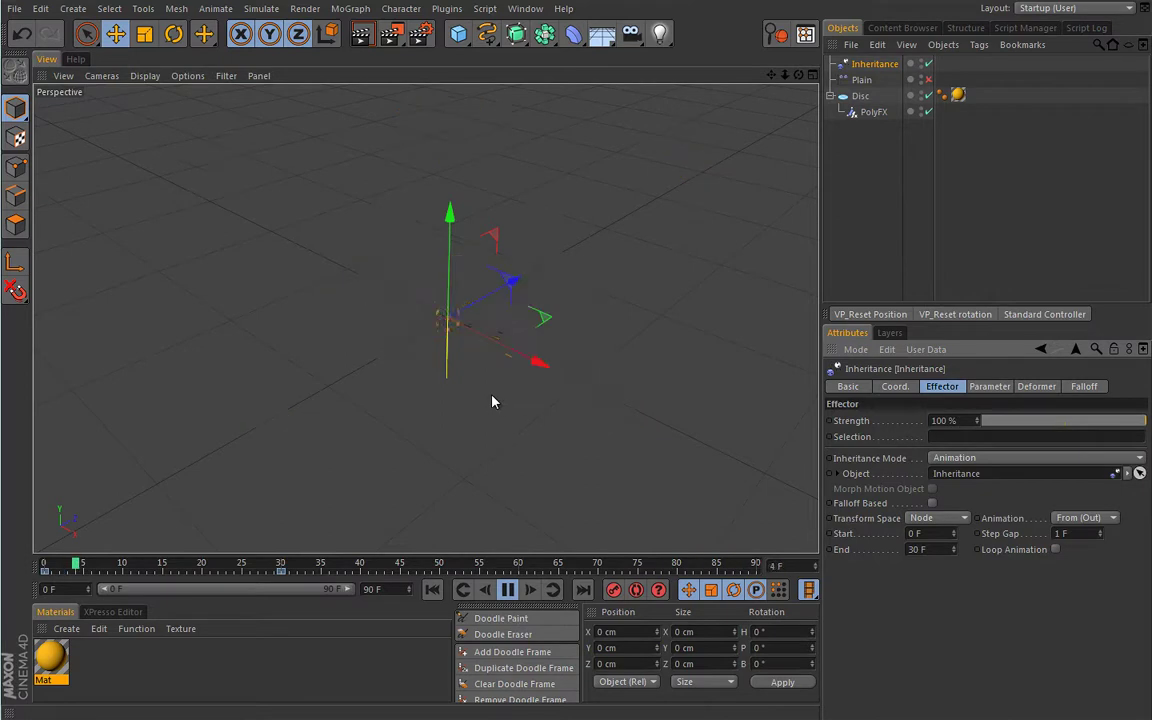
# - With playback running, try a step gap of 2 F on the Inheritance effector before settling on 0.3 F
pyautogui.click(1100, 531)
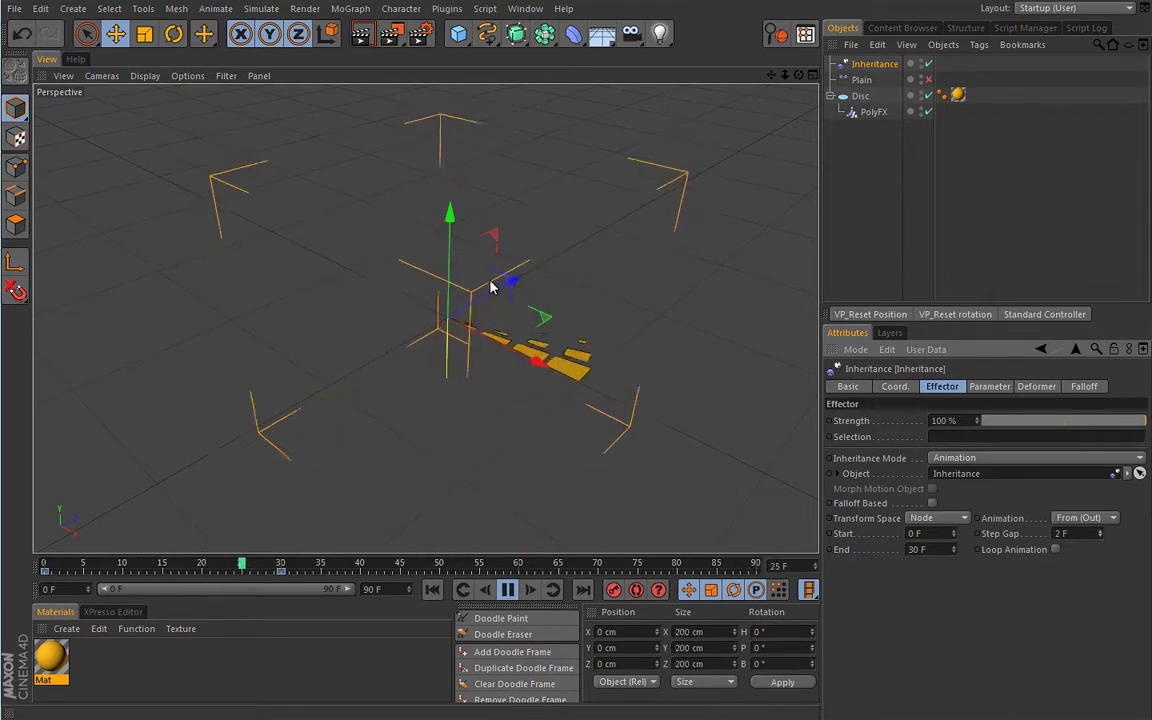
pyautogui.click(1060, 533)
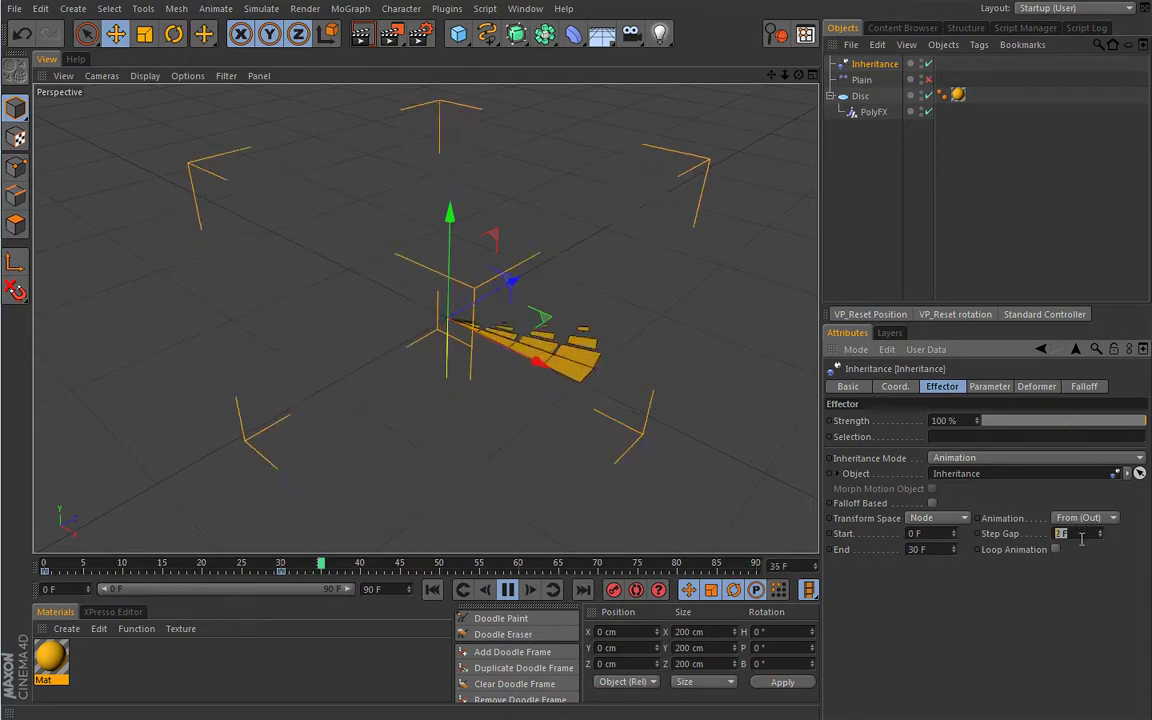
pyautogui.write('0,5')
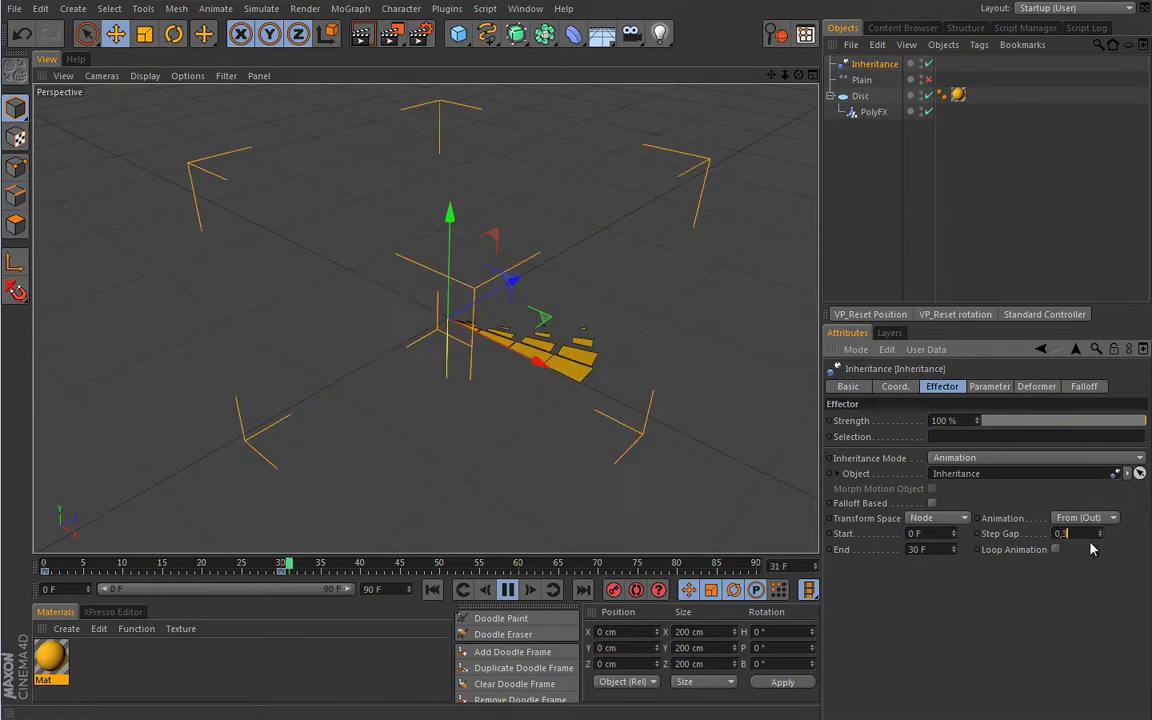
pyautogui.press('Return')
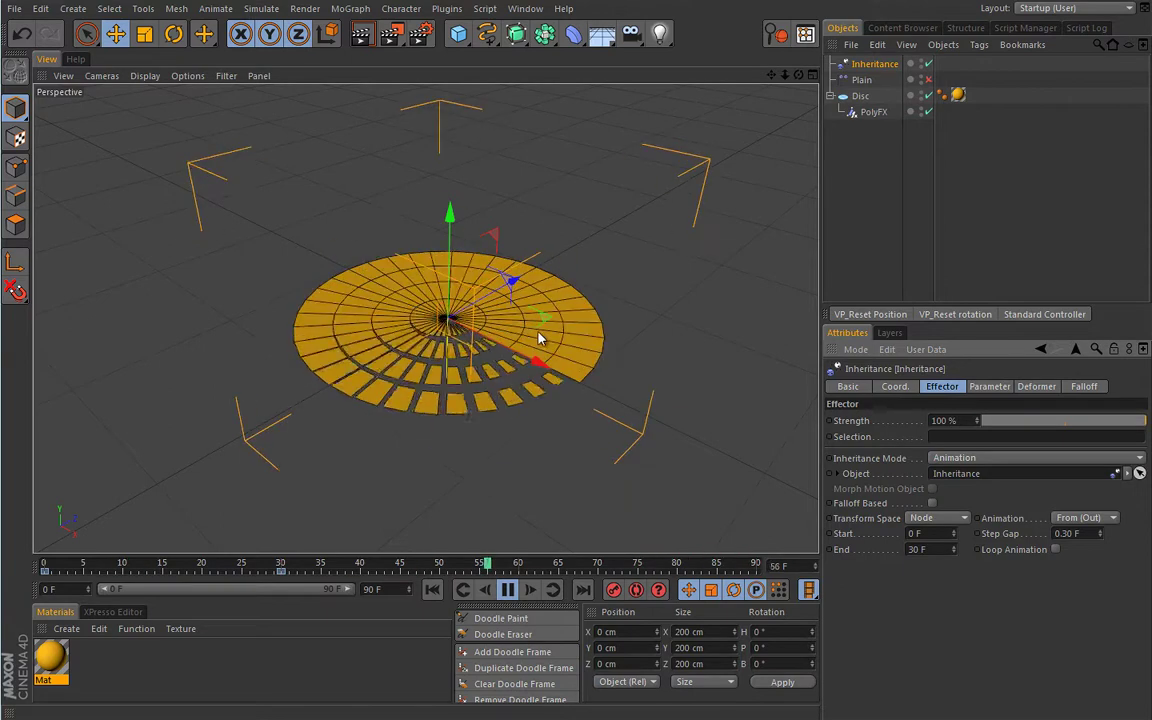
# - Enable the Plain effector, raise it about 7.2 cm along Y during playback, and stop the animation
pyautogui.click(928, 80)
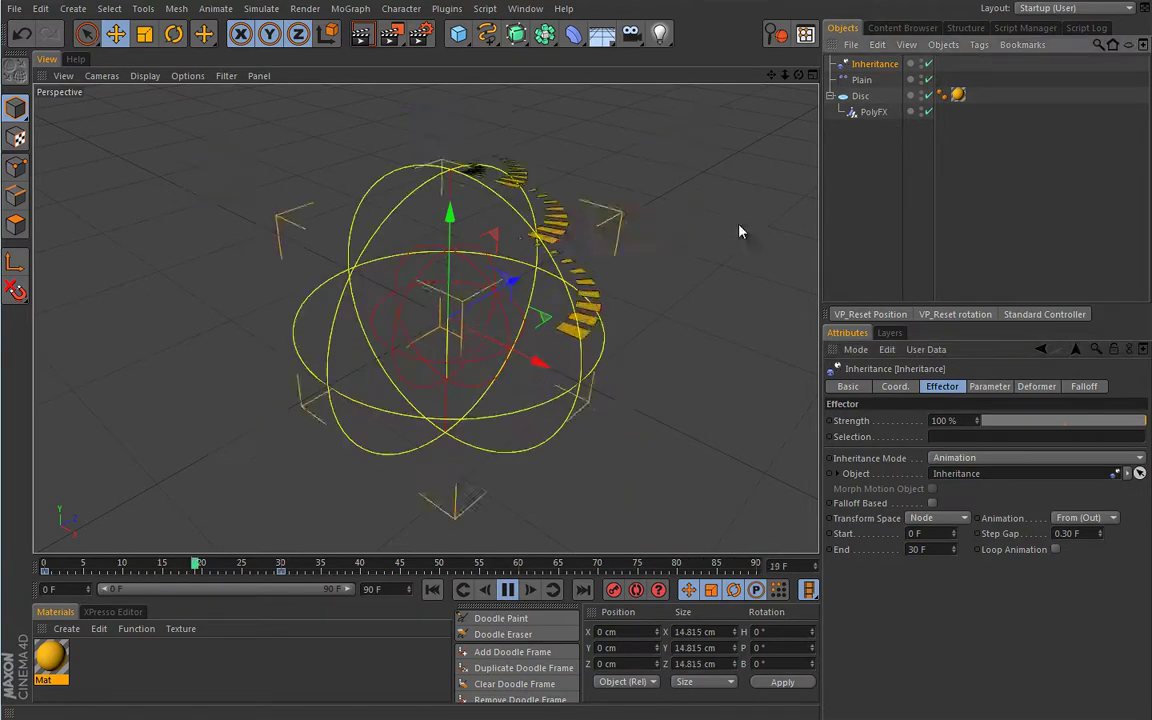
pyautogui.moveTo(463, 190); pyautogui.dragTo(466, 220)
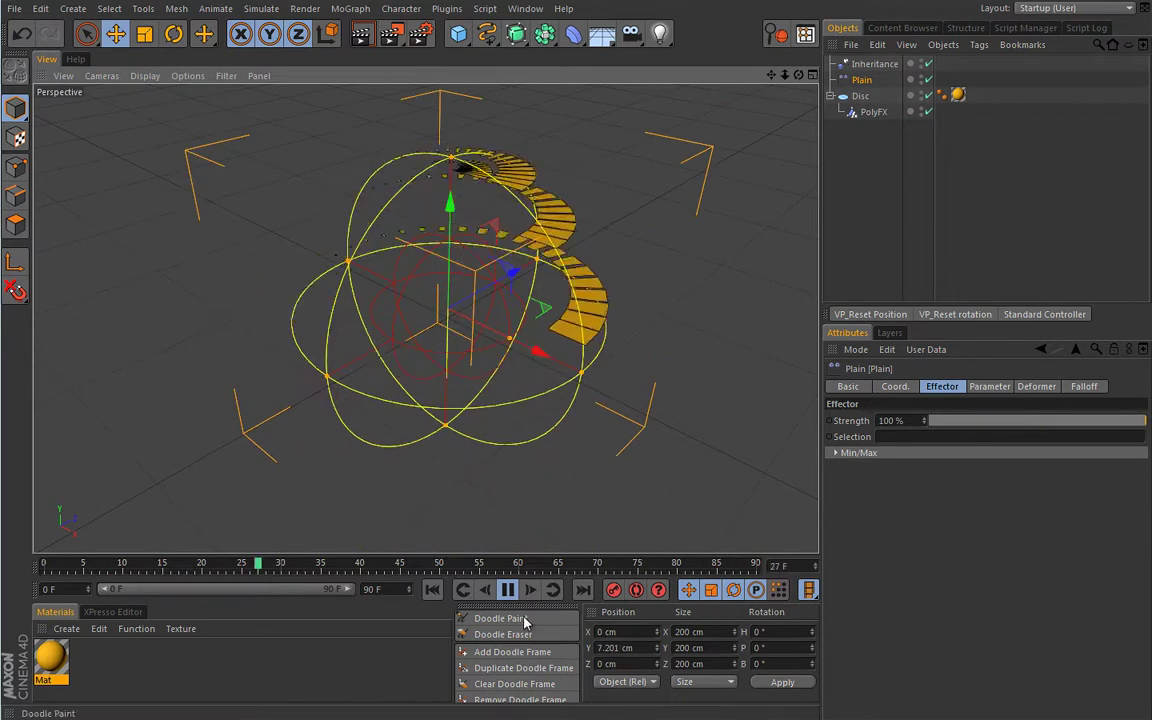
pyautogui.click(507, 590)
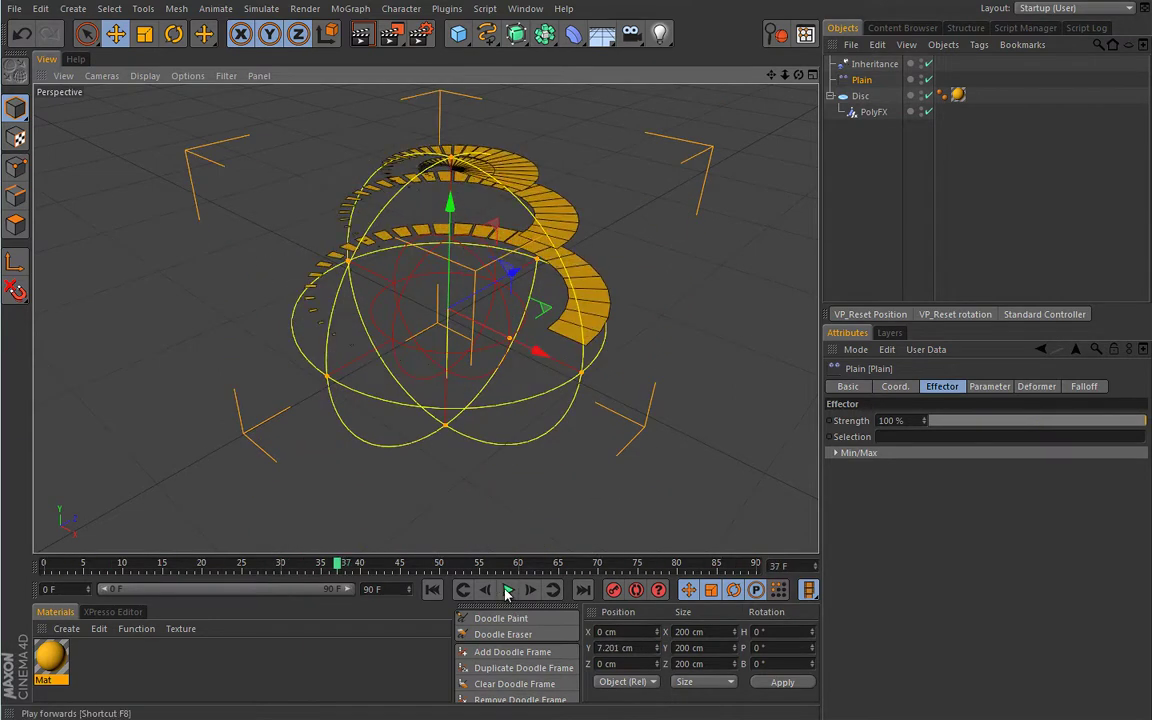
# - Hide the Plain effector and PolyFX in the viewport, deselect everything, play the animation and return to frame 0
pyautogui.click(928, 100)
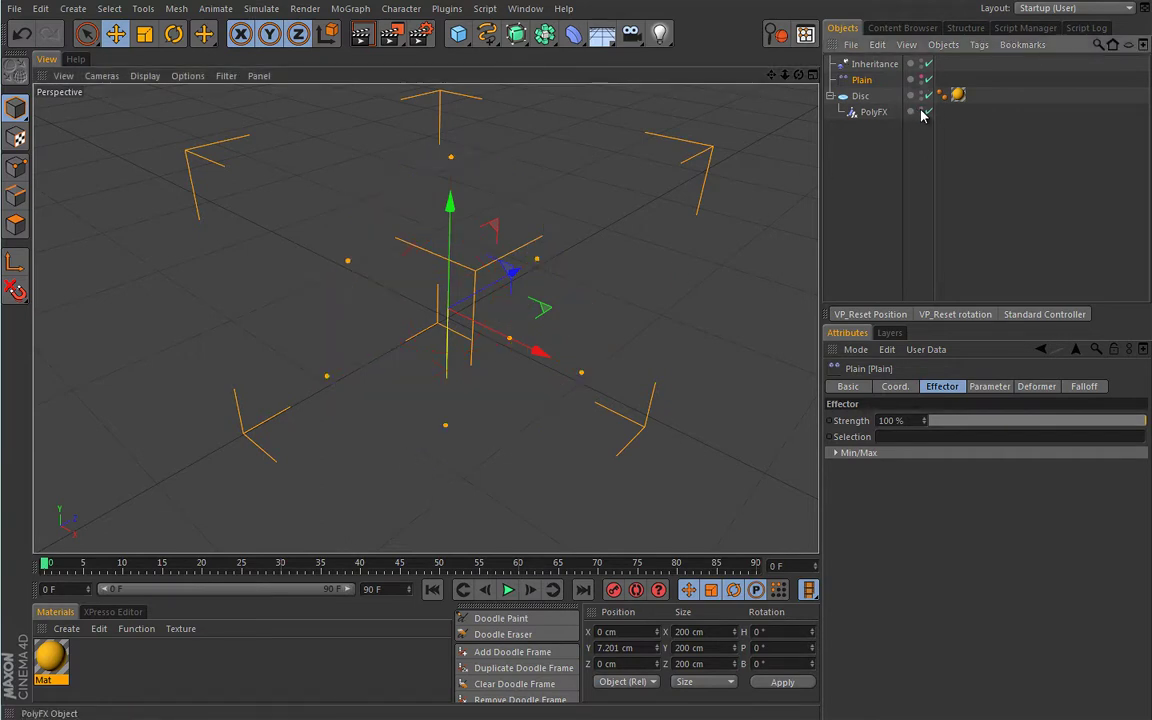
pyautogui.click(508, 289)
pyautogui.click(508, 590)
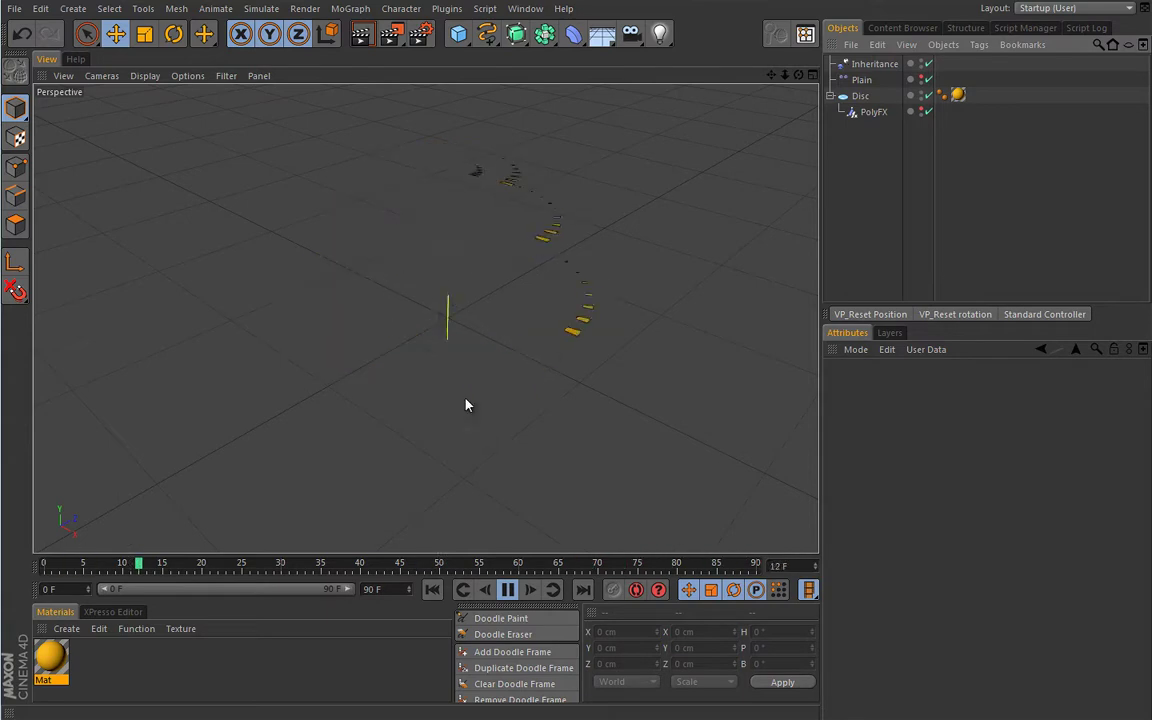
pyautogui.click(508, 590)
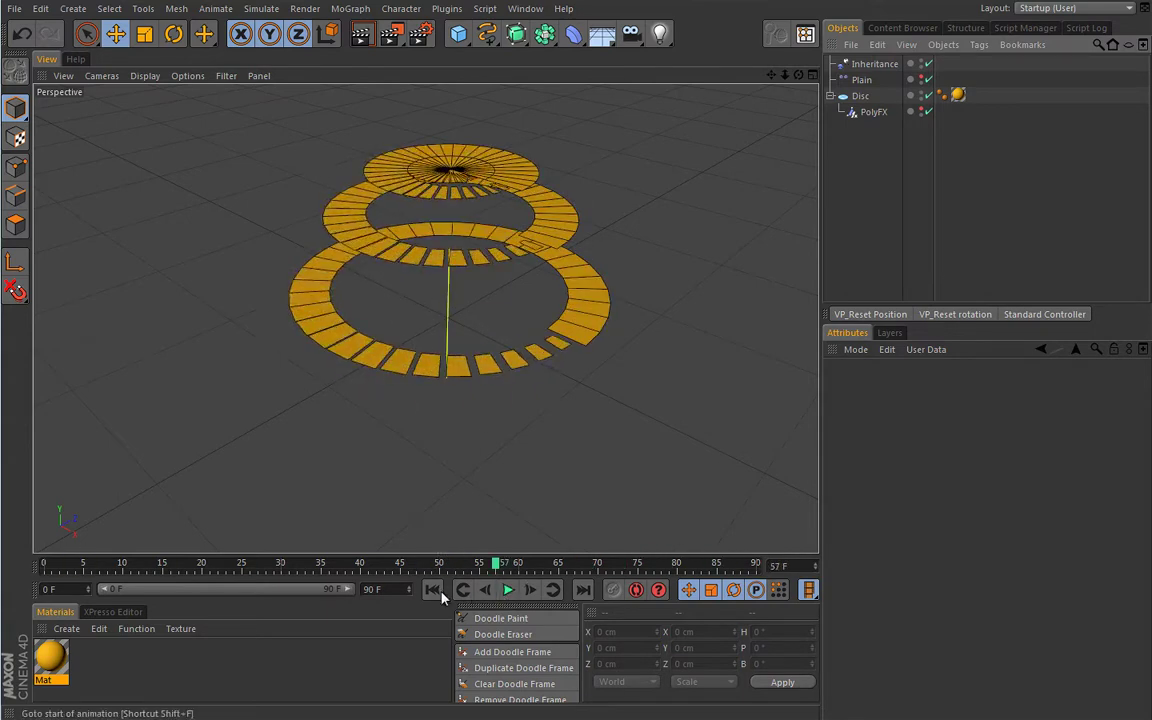
pyautogui.click(432, 590)
# - Place the disc with its PolyFX inside a new Cloner and play the animation
pyautogui.click(858, 96)
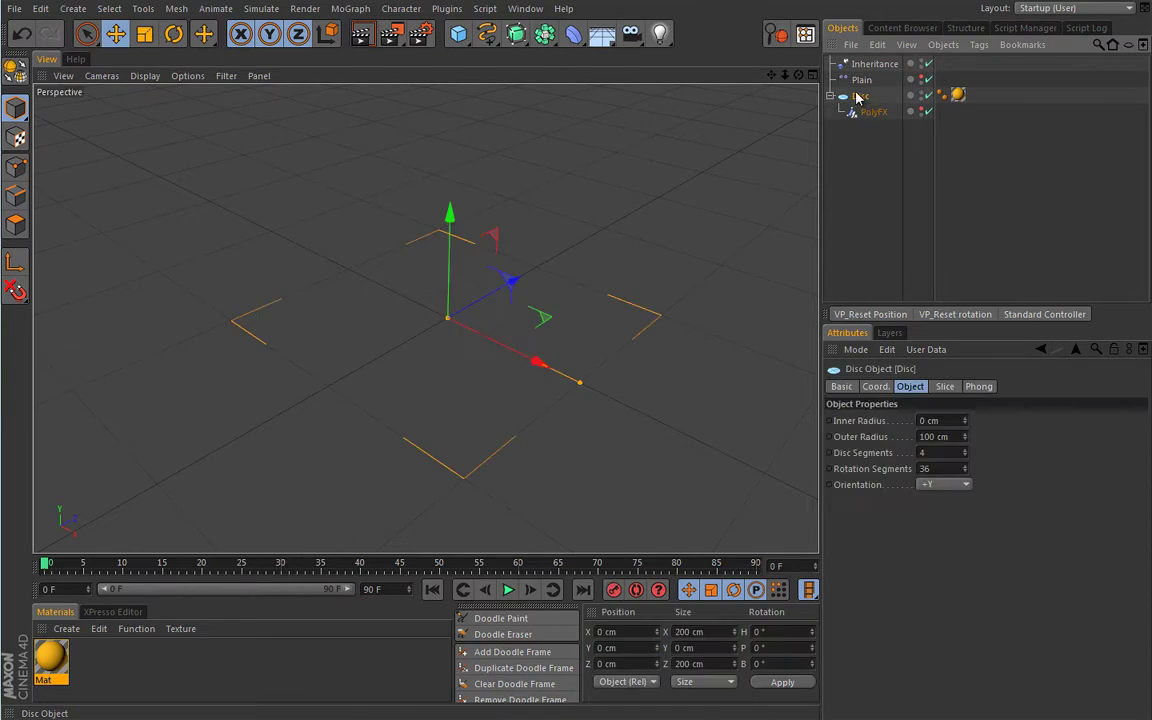
pyautogui.click(349, 9)
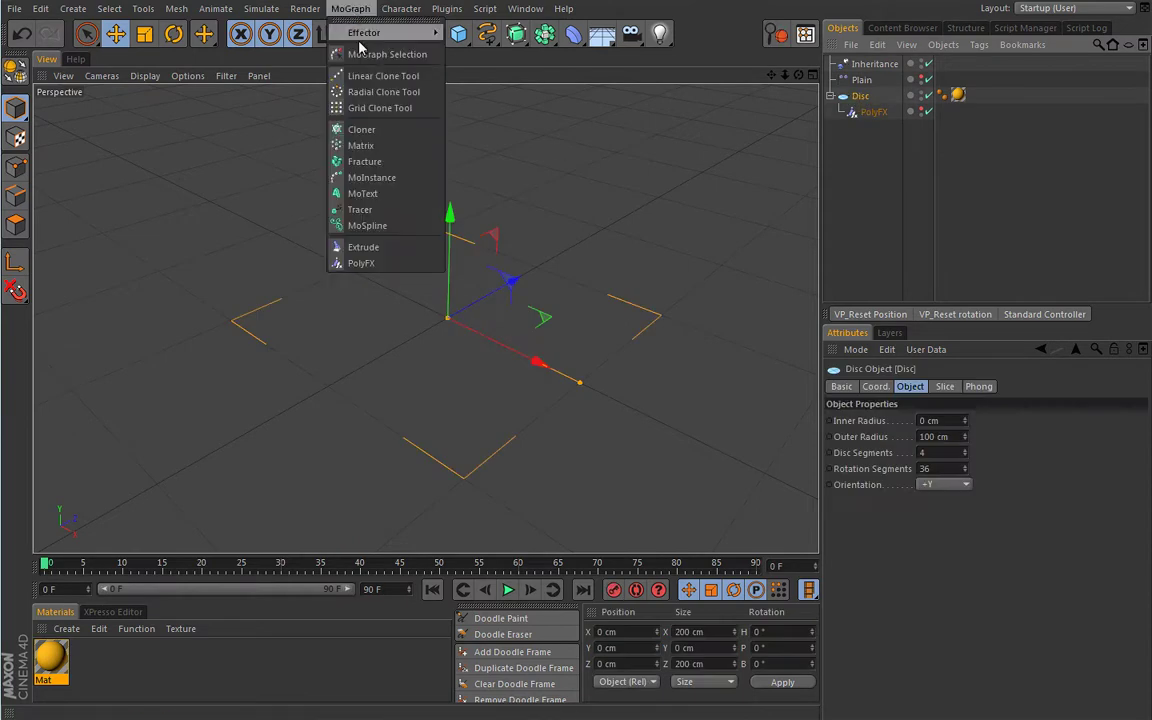
pyautogui.click(361, 130)
pyautogui.click(508, 590)
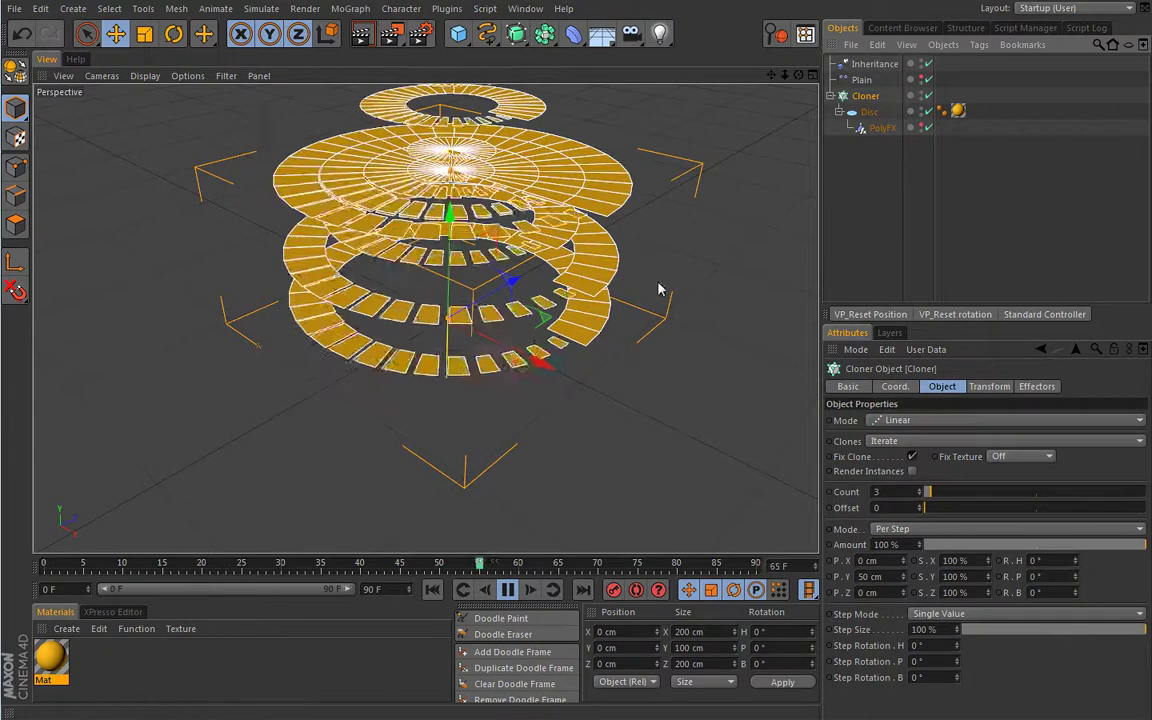
# - Delete the yellow Mat material from the scene, stop playback and return to frame 0
pyautogui.click(895, 147)
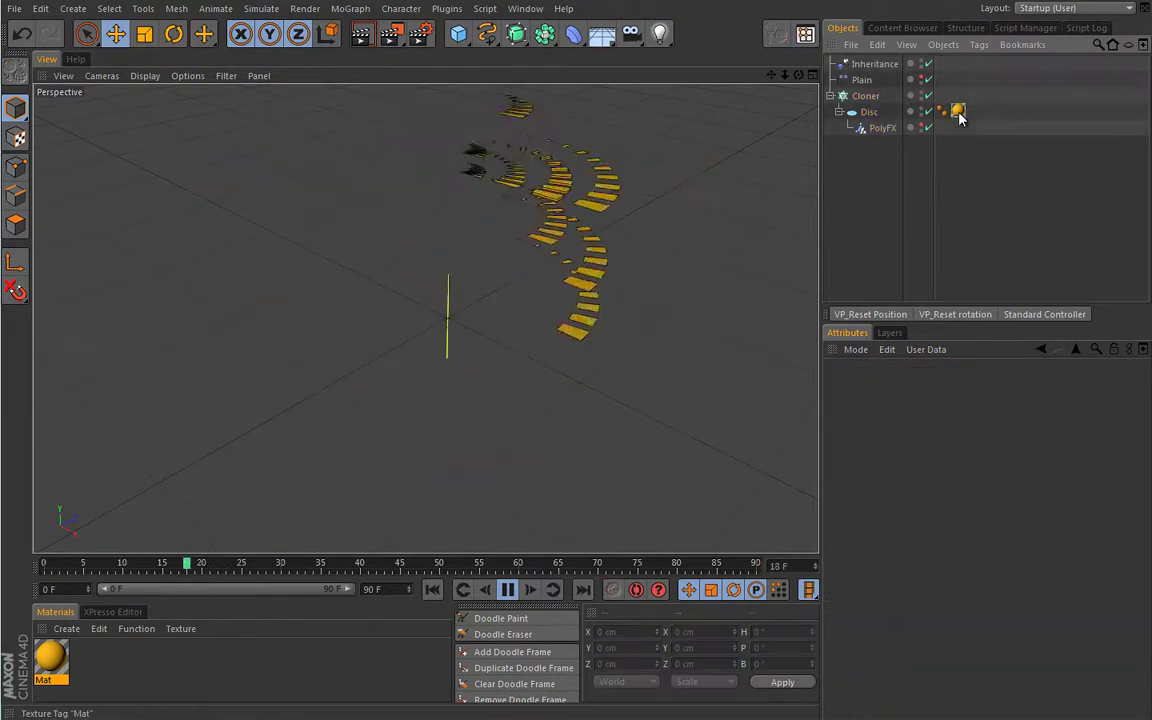
pyautogui.click(51, 660)
pyautogui.press('Delete')
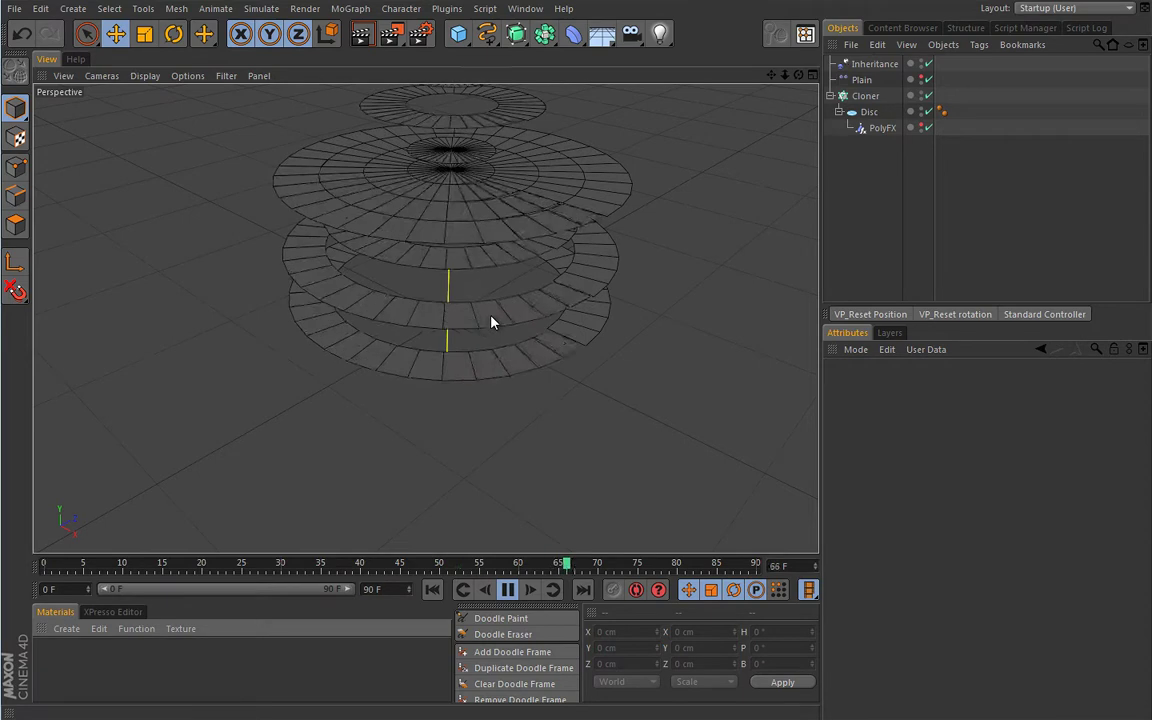
pyautogui.click(508, 590)
pyautogui.click(432, 589)
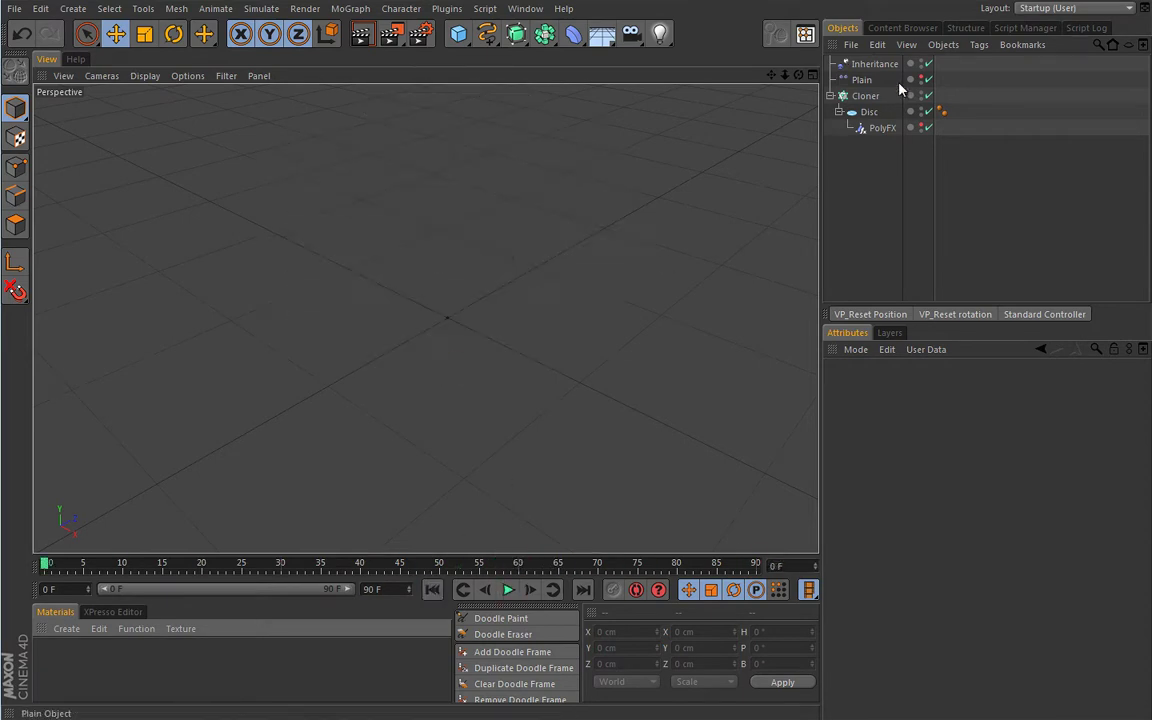
# - Delete the Plain effector and play the animation of the cloned discs
pyautogui.click(866, 81)
pyautogui.press('Delete')
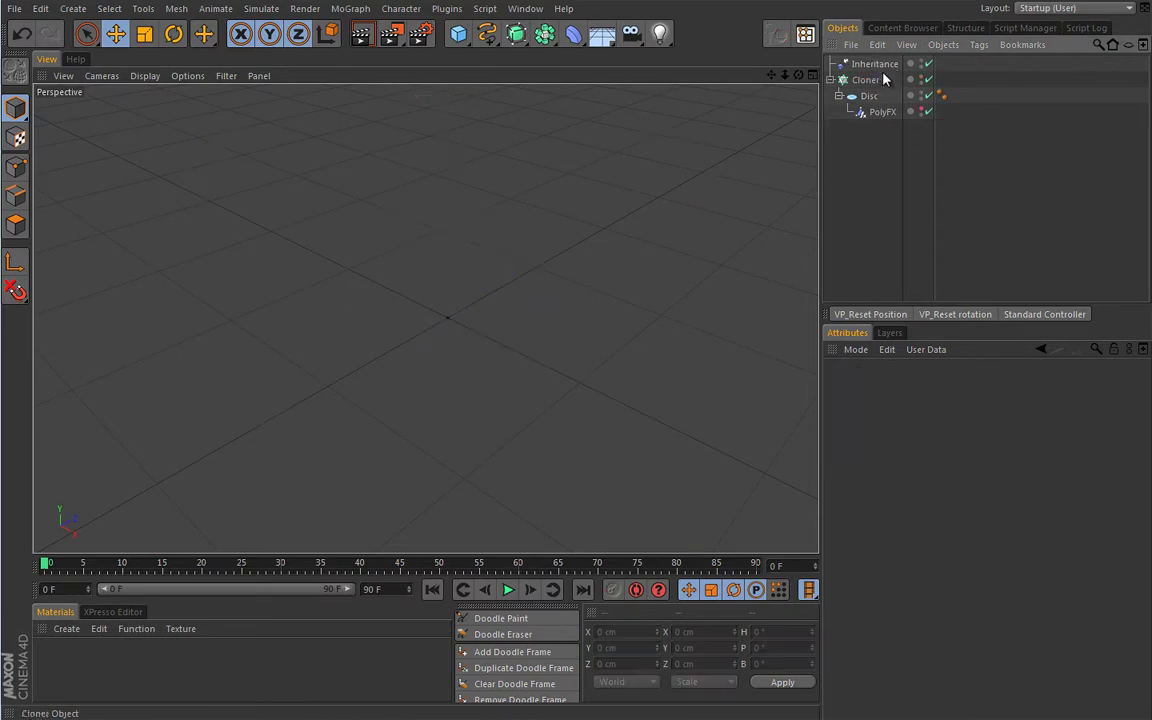
pyautogui.click(510, 590)
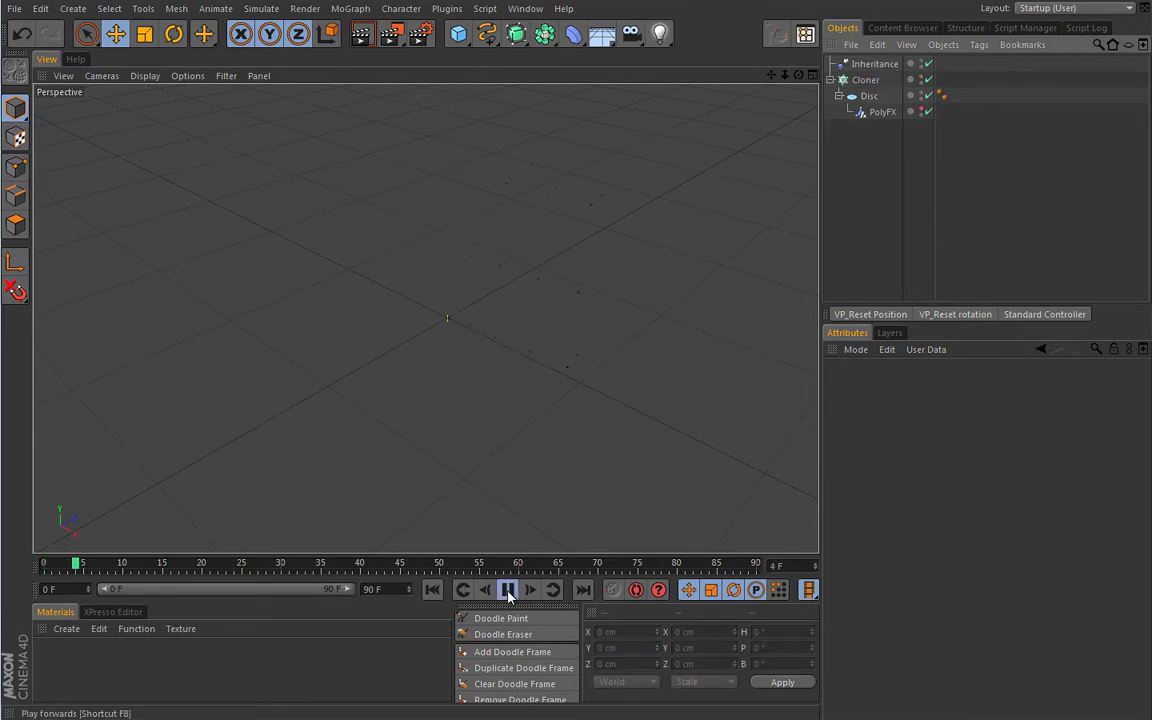
# - Add a Random effector to the Cloner
pyautogui.click(866, 79)
pyautogui.click(352, 9)
pyautogui.moveTo(370, 31)
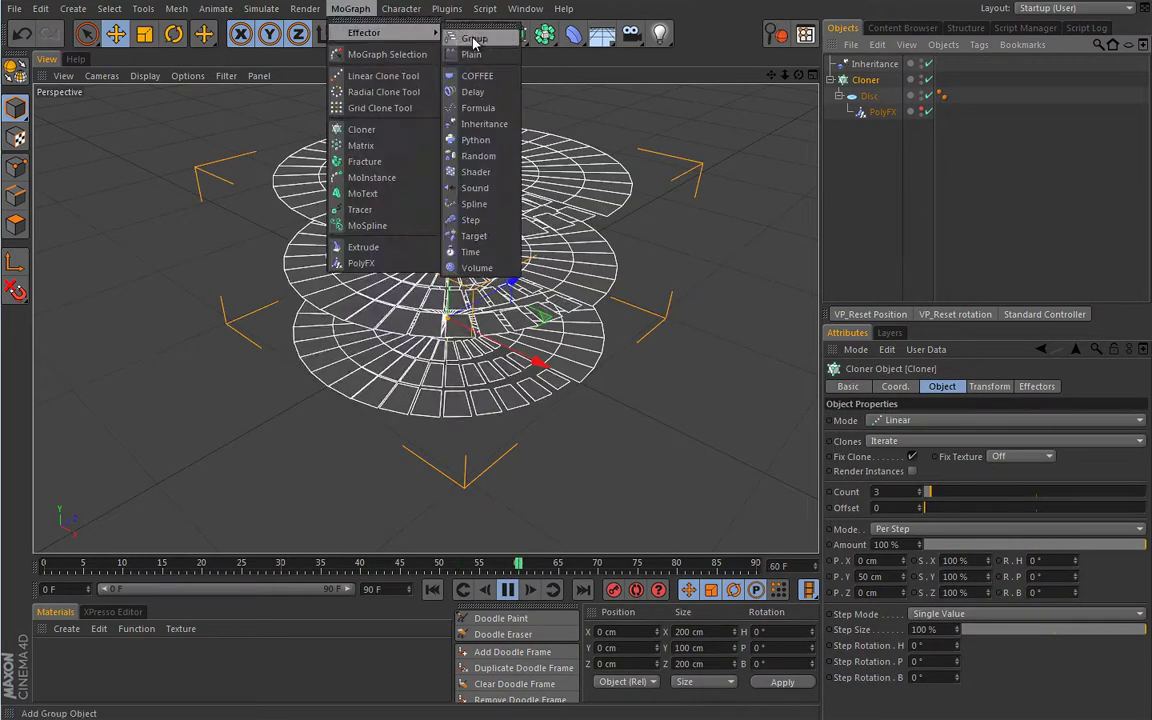
pyautogui.click(440, 141)
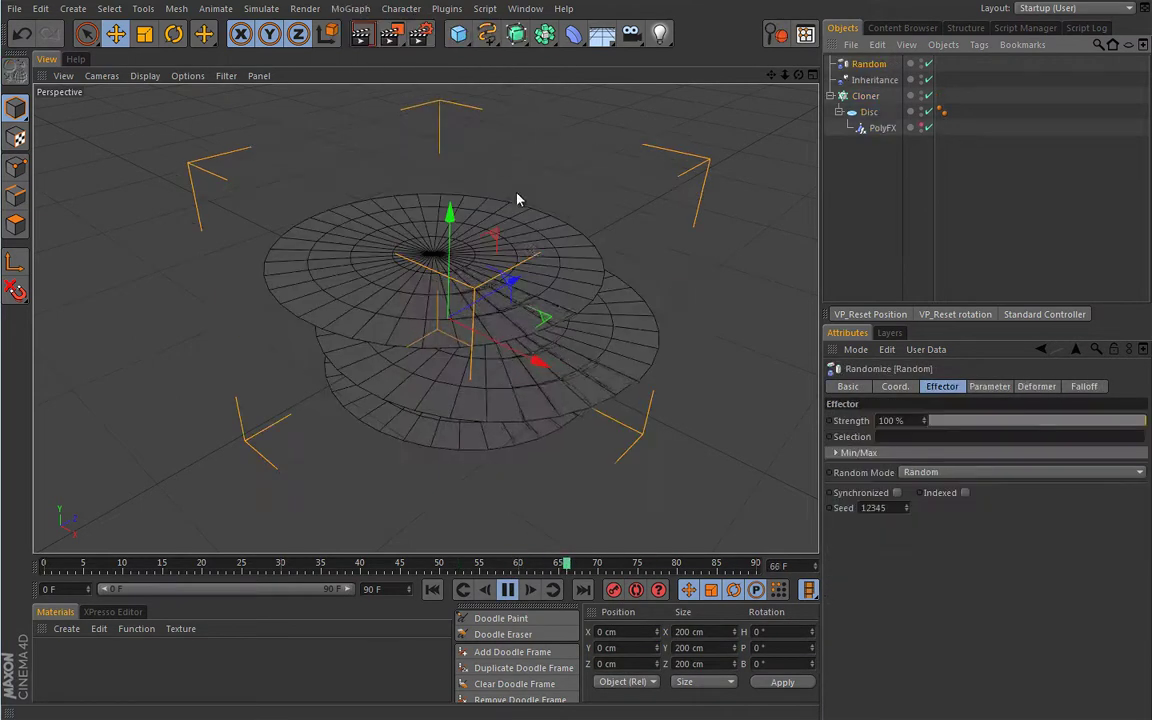
# - Turn off the Random effector's position influence, set its color mode to On and its blending mode to Add
pyautogui.click(989, 386)
pyautogui.click(881, 449)
pyautogui.click(930, 483)
pyautogui.click(950, 513)
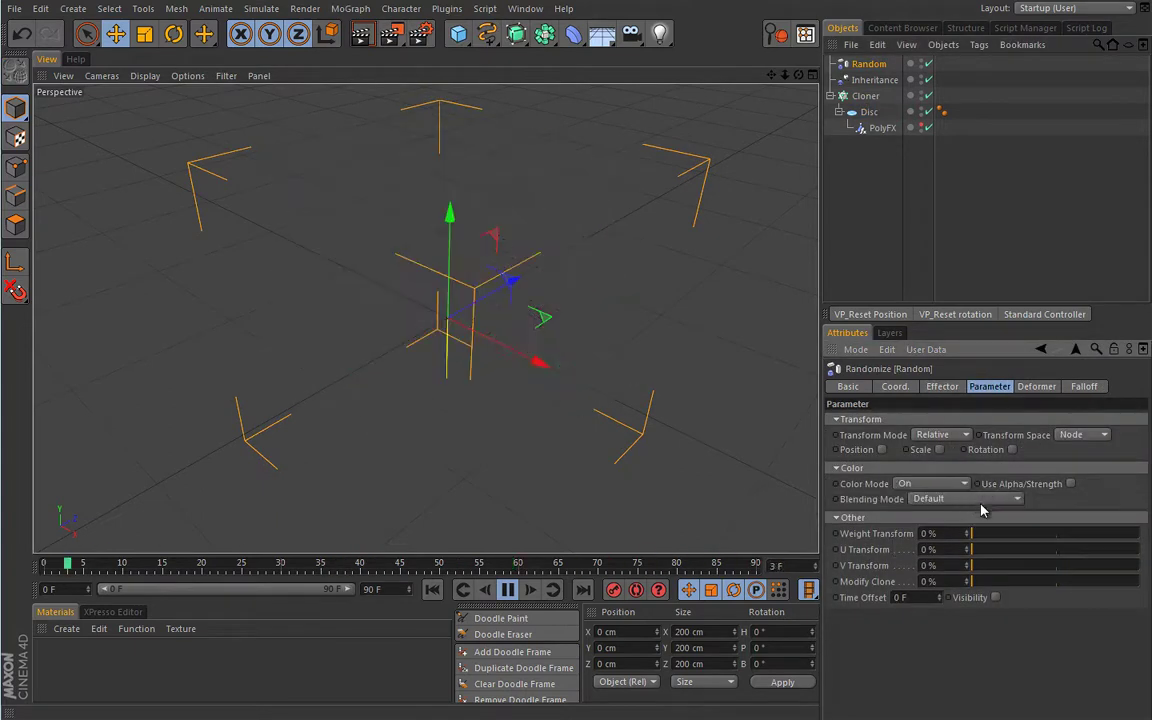
pyautogui.click(930, 498)
pyautogui.click(964, 533)
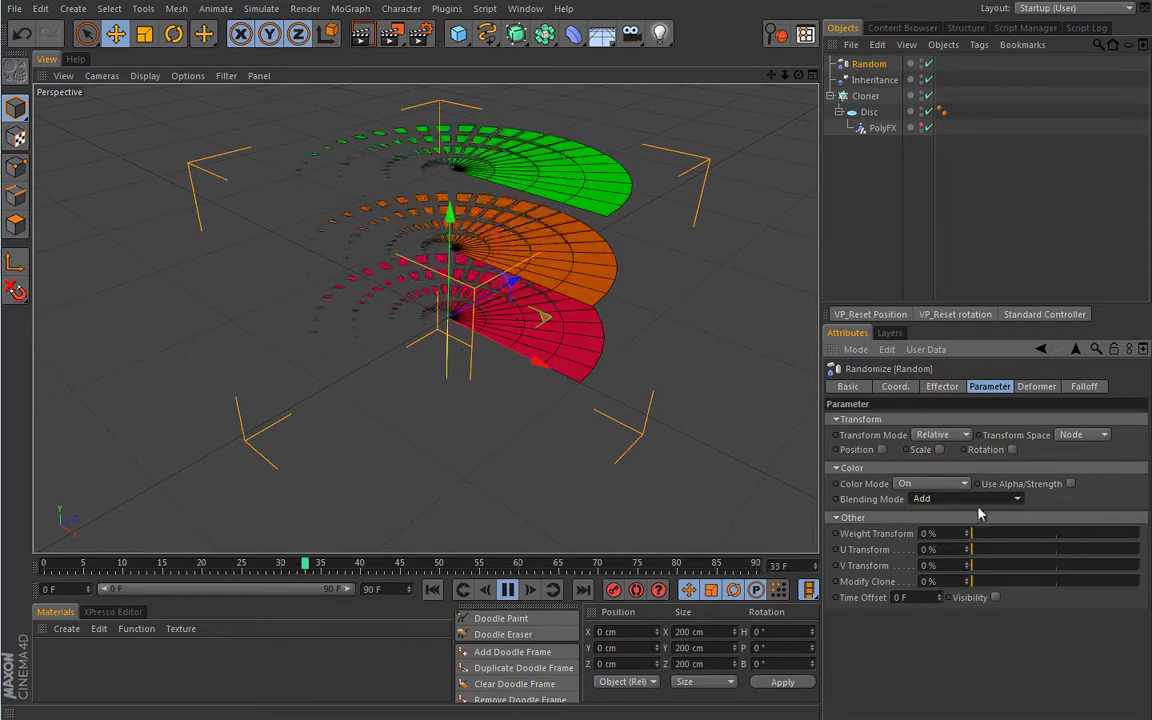
# - Stop playback, return to frame 0 and disable the Inheritance effector
pyautogui.click(508, 590)
pyautogui.click(432, 590)
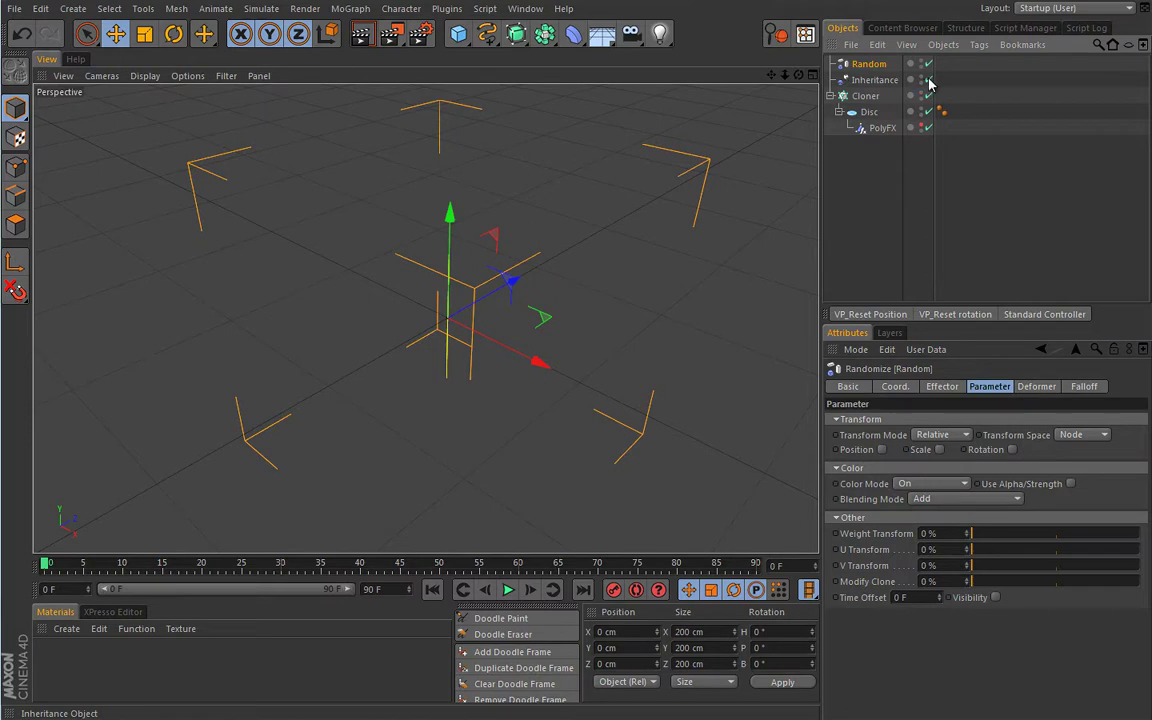
pyautogui.click(927, 80)
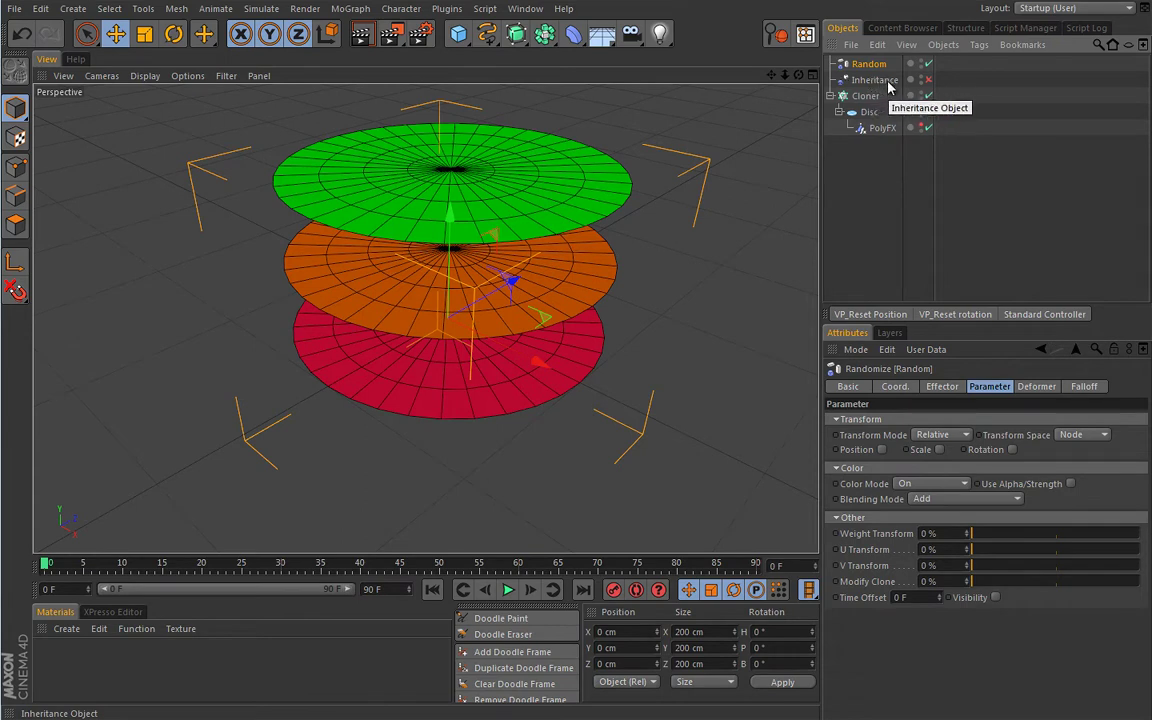
# - Enable the Inheritance effector, scrub the first frames of the animation back to frame 0 and disable the effector again
pyautogui.click(928, 80)
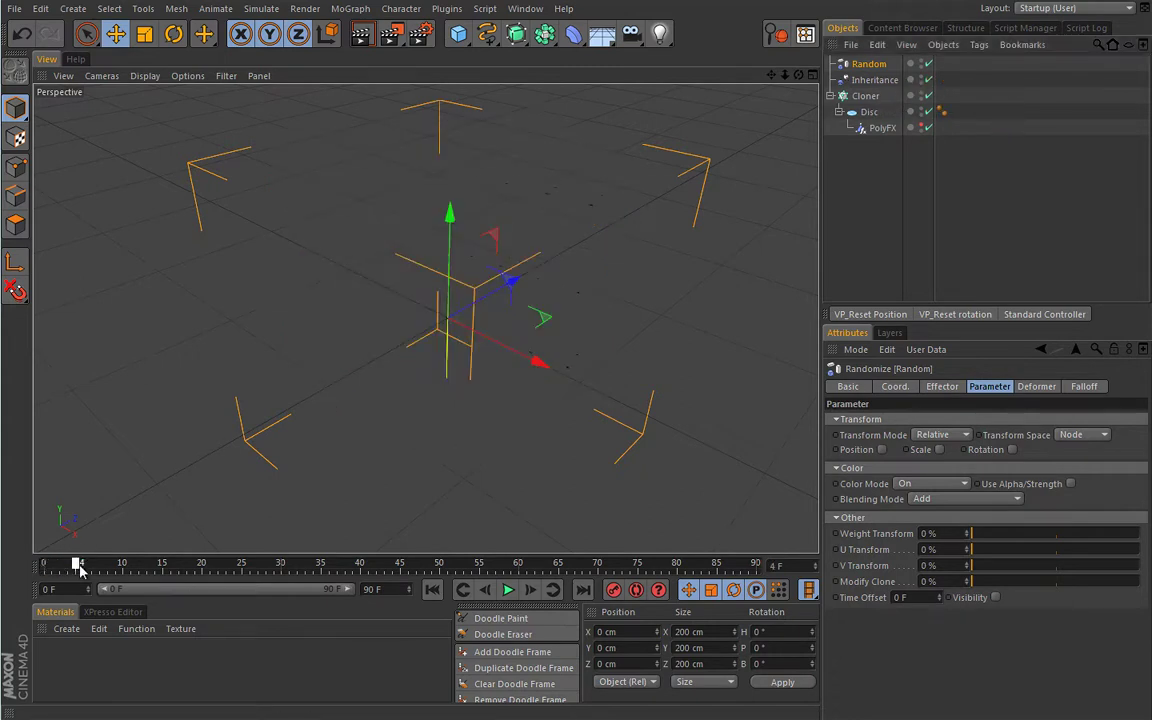
pyautogui.moveTo(127, 570); pyautogui.dragTo(45, 570)
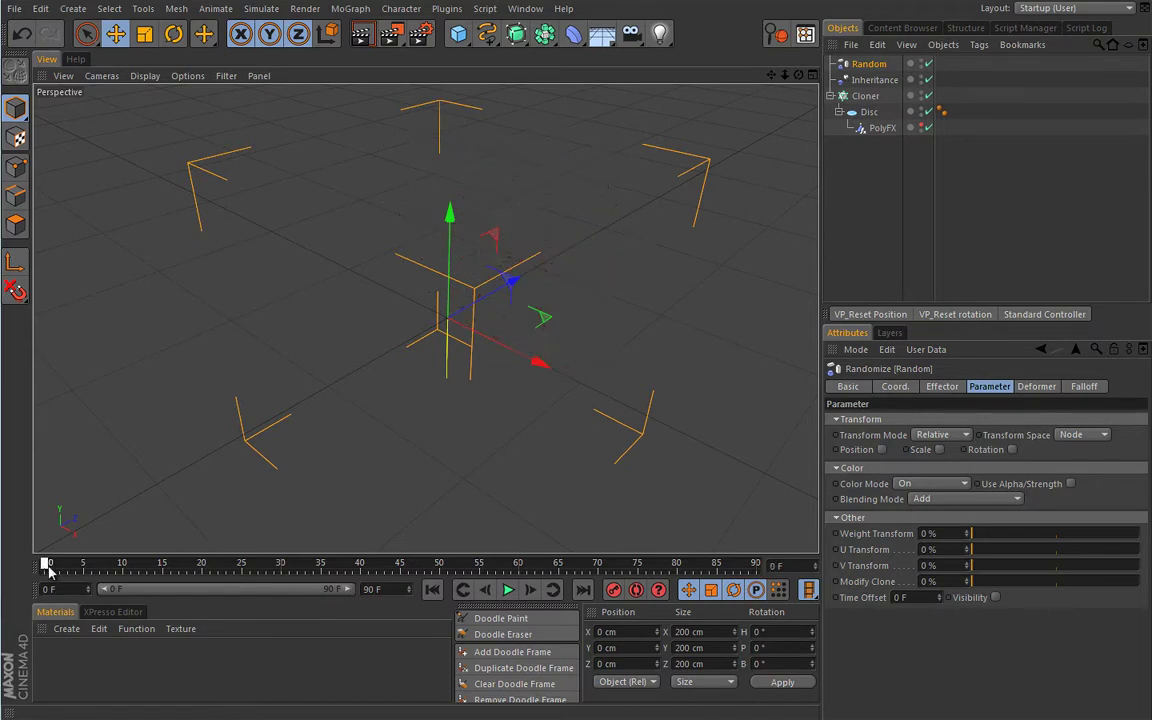
pyautogui.click(928, 80)
# - Set the Cloner to Radial mode with a count of 10 and a radius of 100 cm
pyautogui.keyDown('alt'); pyautogui.moveTo(440, 260); pyautogui.dragTo(398, 335); pyautogui.keyUp('alt')
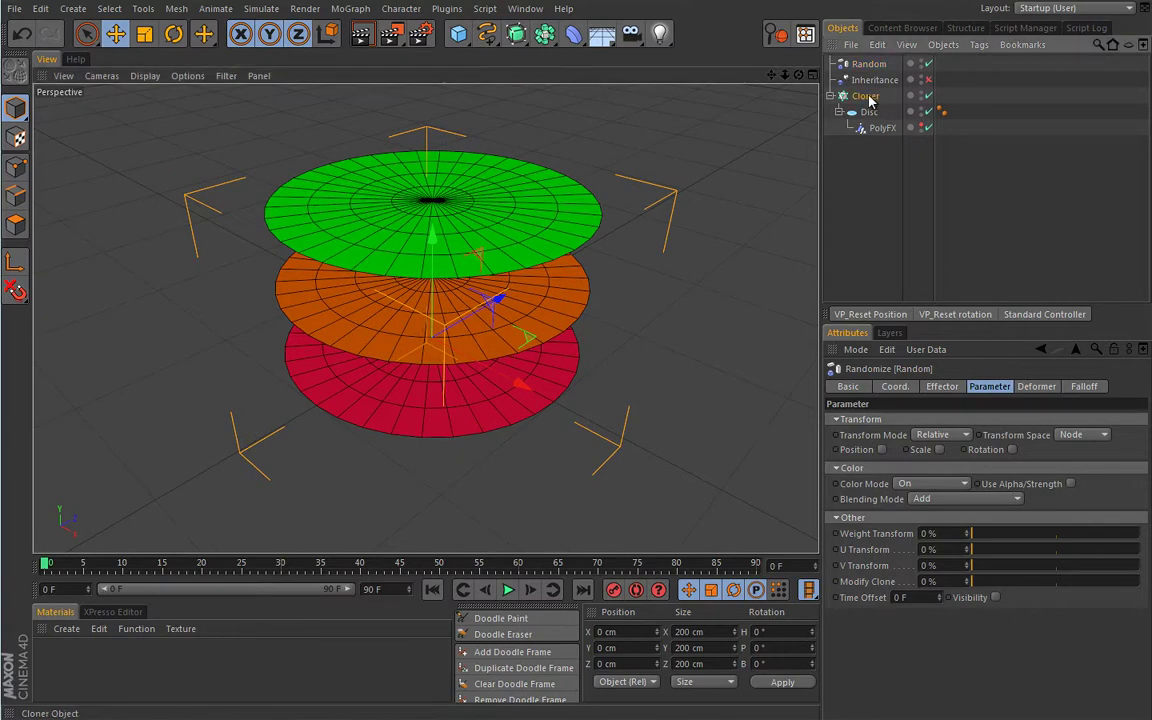
pyautogui.click(866, 95)
pyautogui.click(942, 387)
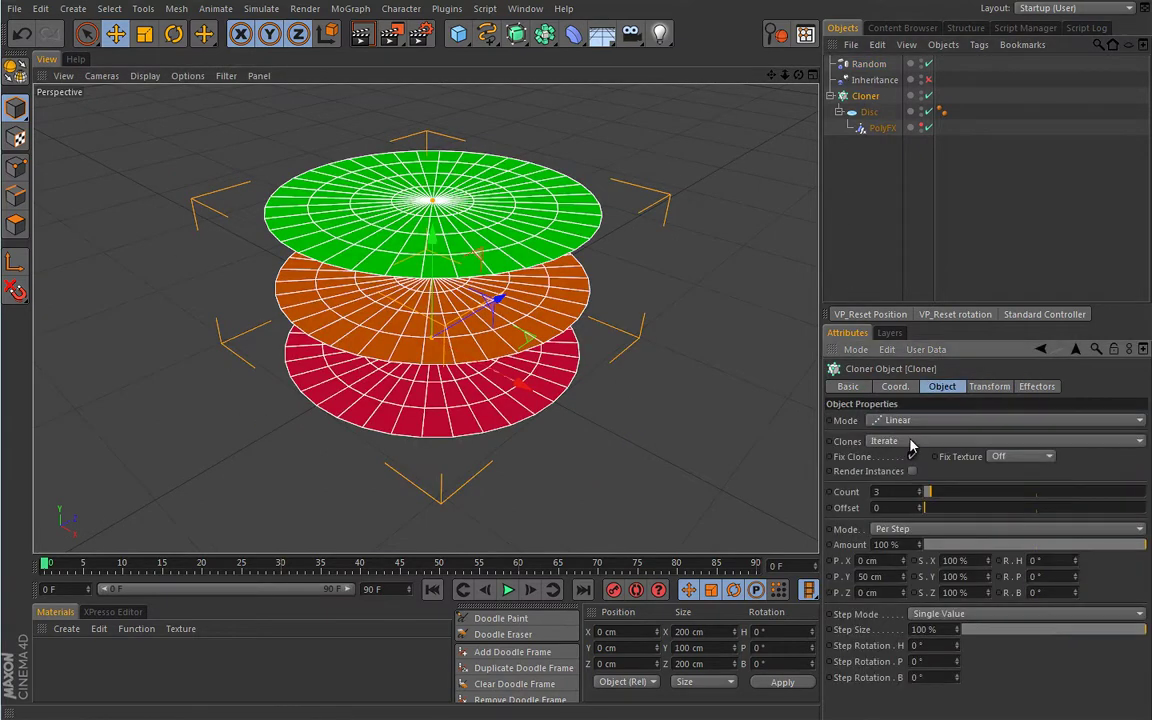
pyautogui.click(900, 421)
pyautogui.click(895, 465)
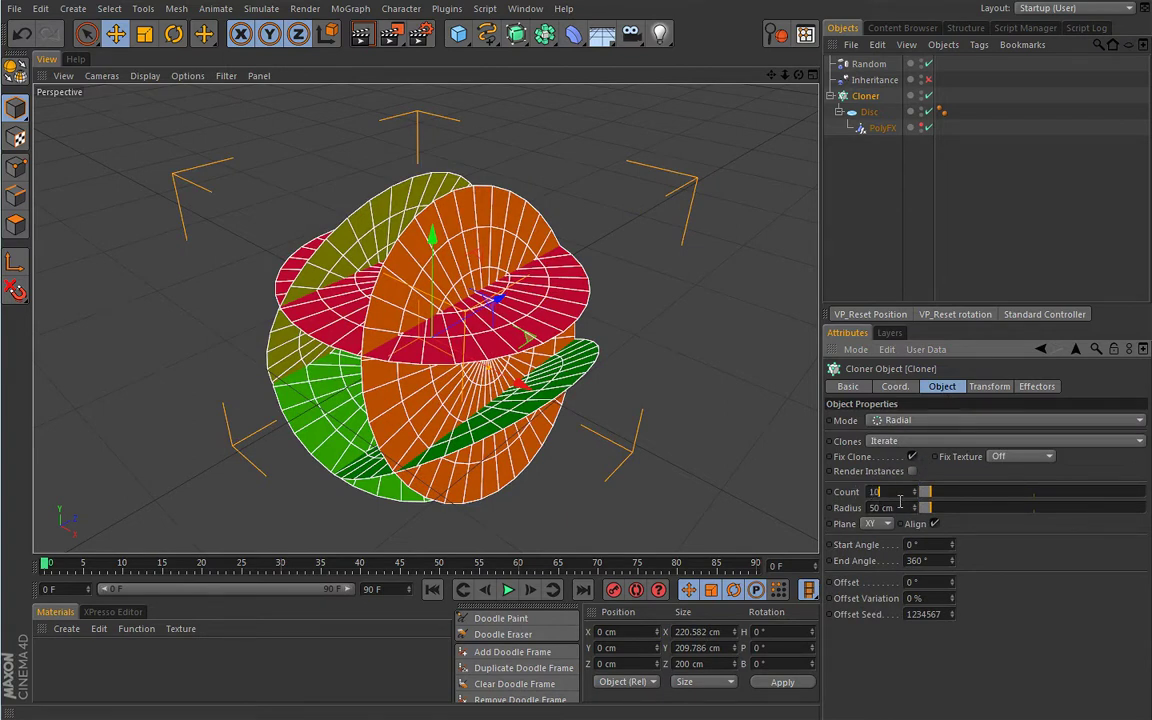
pyautogui.press('Tab')
pyautogui.write('100')
pyautogui.press('Return')
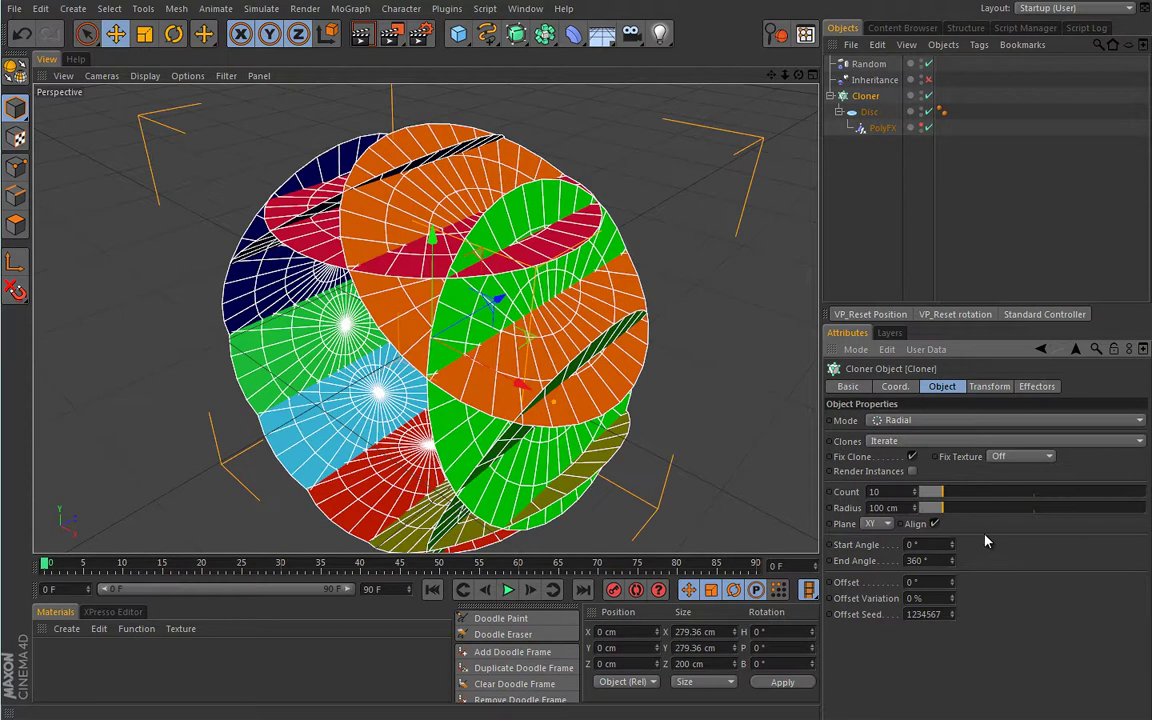
# - Scale the Disc inside the Cloner down to about 41 cm across
pyautogui.click(868, 112)
pyautogui.press('t')
pyautogui.moveTo(692, 237)
pyautogui.mouseDown()
pyautogui.moveTo(404, 337)
pyautogui.moveTo(270, 406)
pyautogui.mouseUp()
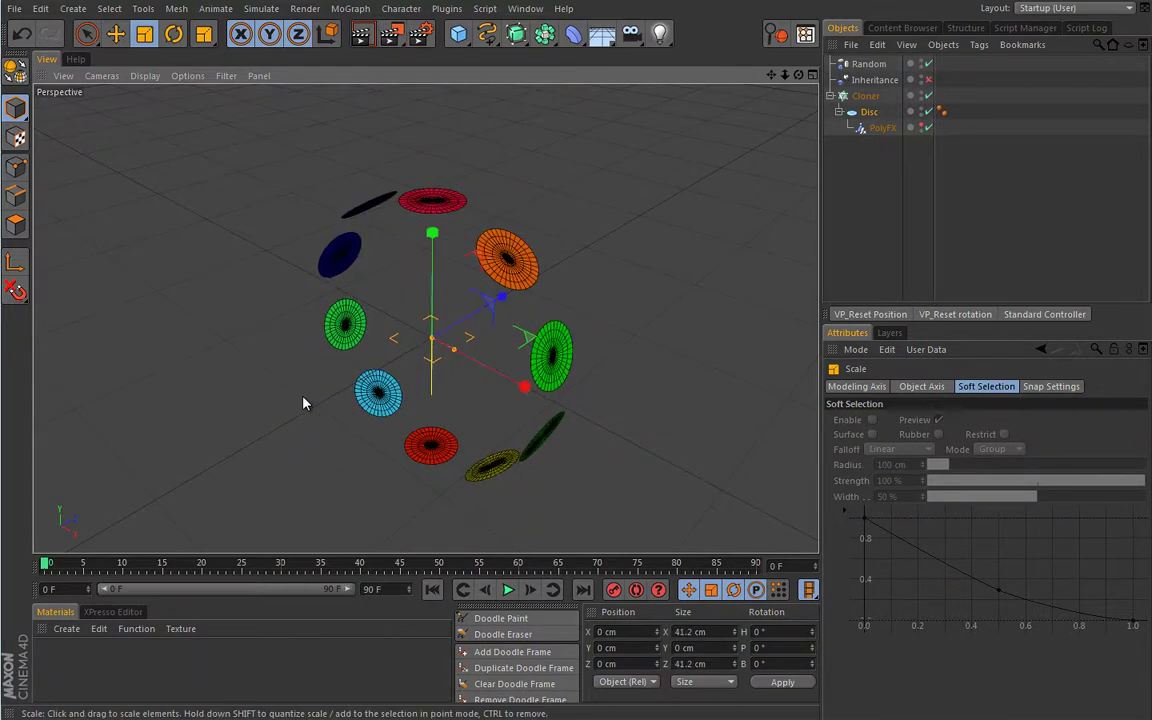
pyautogui.moveTo(411, 357)
pyautogui.keyDown('alt'); pyautogui.mouseDown()
pyautogui.moveTo(378, 345)
pyautogui.moveTo(420, 347)
pyautogui.moveTo(391, 393)
pyautogui.moveTo(411, 352)
pyautogui.mouseUp(); pyautogui.keyUp('alt')
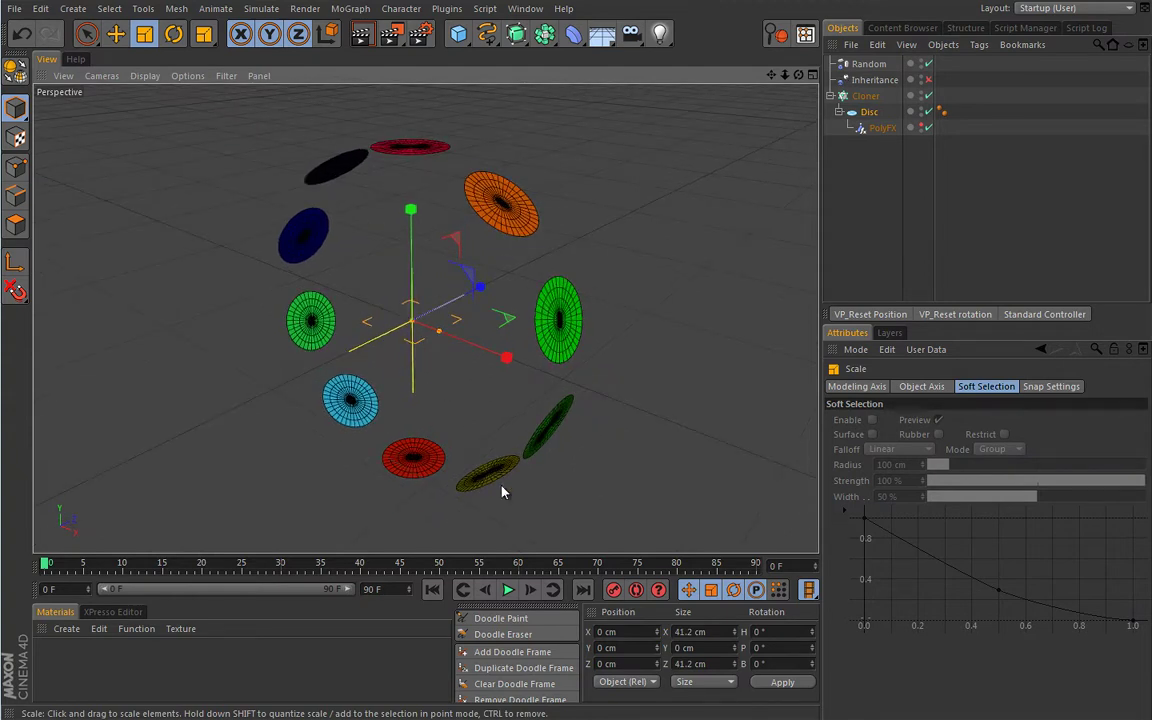
# - Enable the Inheritance effector while playing the animation, and return to frame 0
pyautogui.click(508, 588)
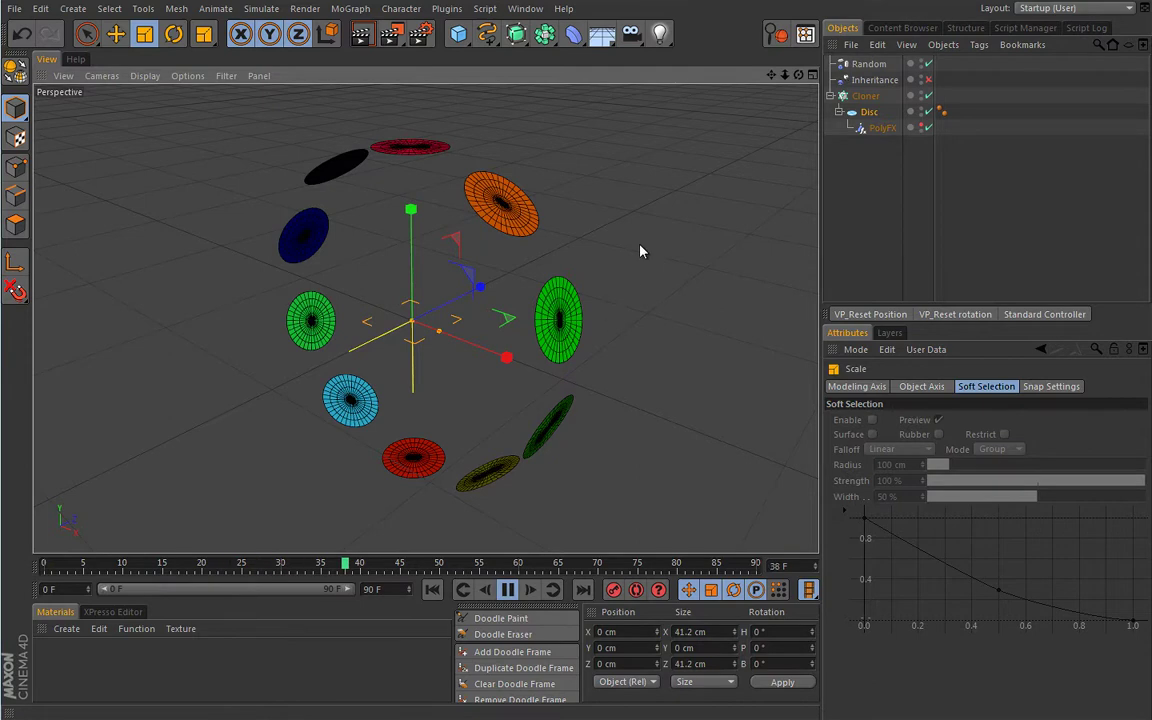
pyautogui.click(928, 79)
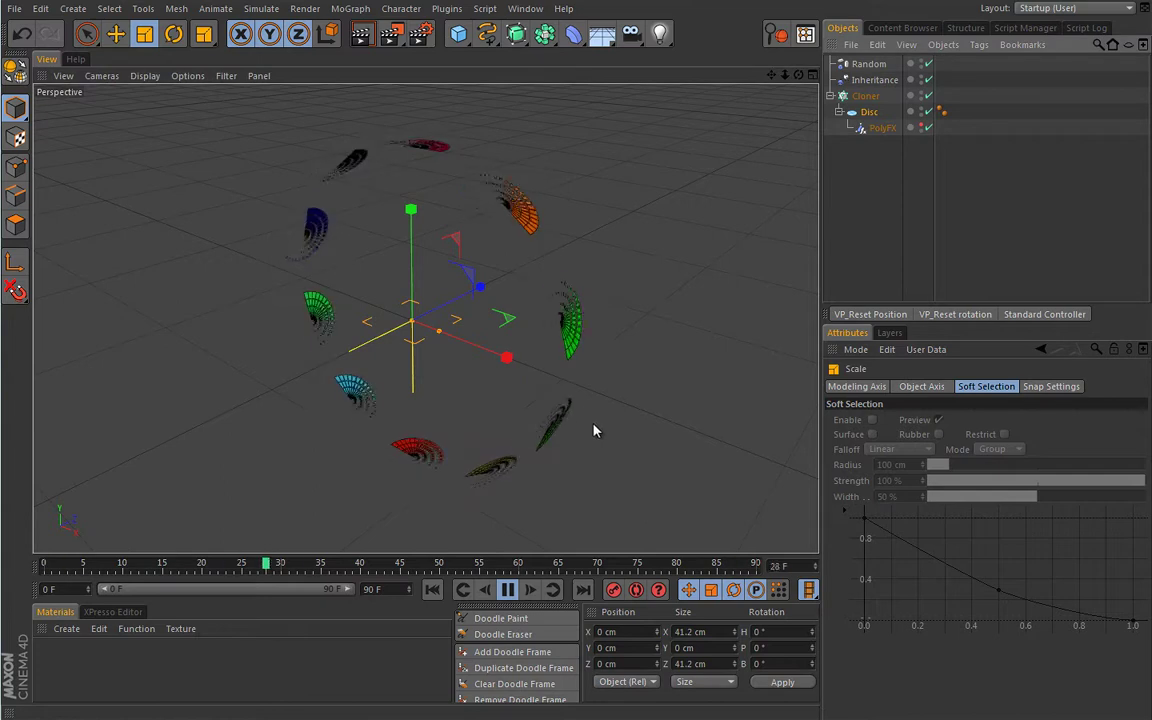
pyautogui.click(507, 590)
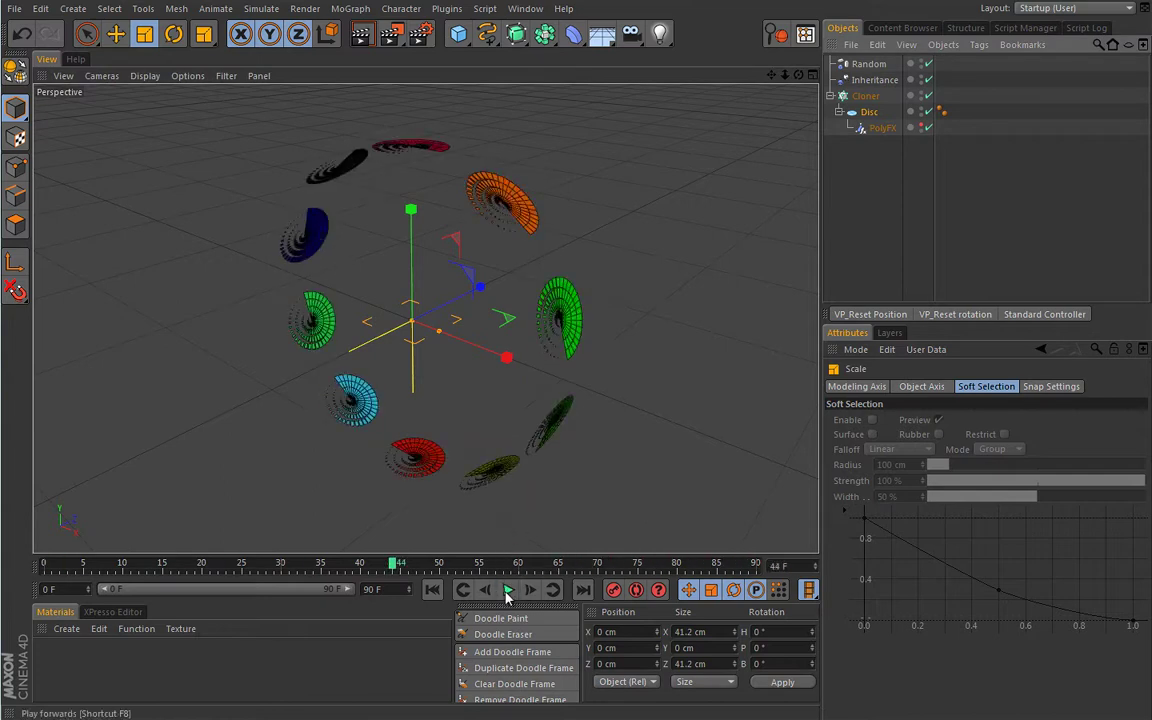
pyautogui.click(432, 590)
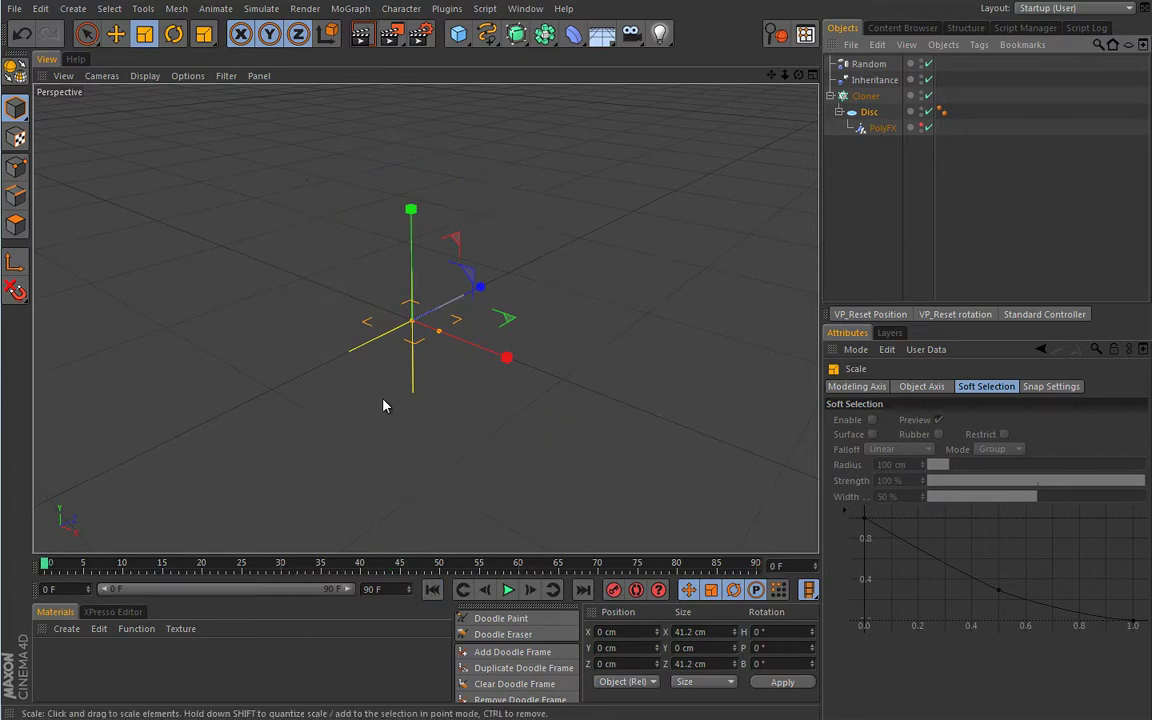
# - Add a Time effector to the Cloner and show only its transform parameters
pyautogui.click(867, 97)
pyautogui.click(350, 8)
pyautogui.moveTo(410, 38)
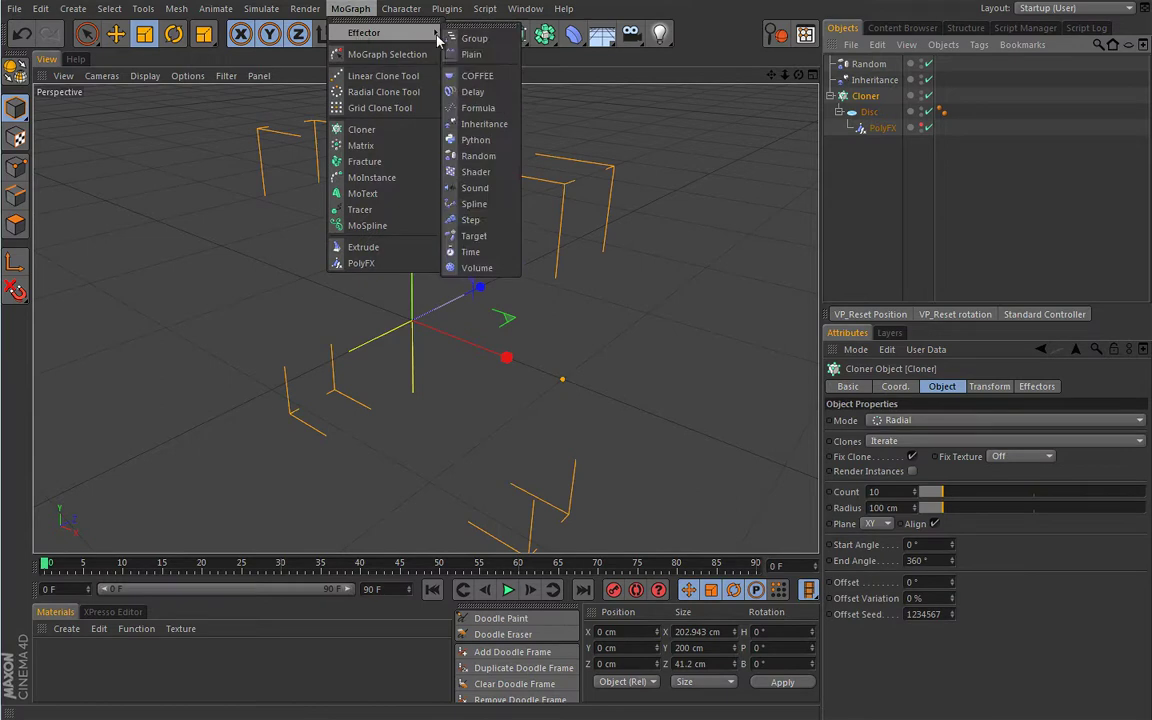
pyautogui.click(445, 251)
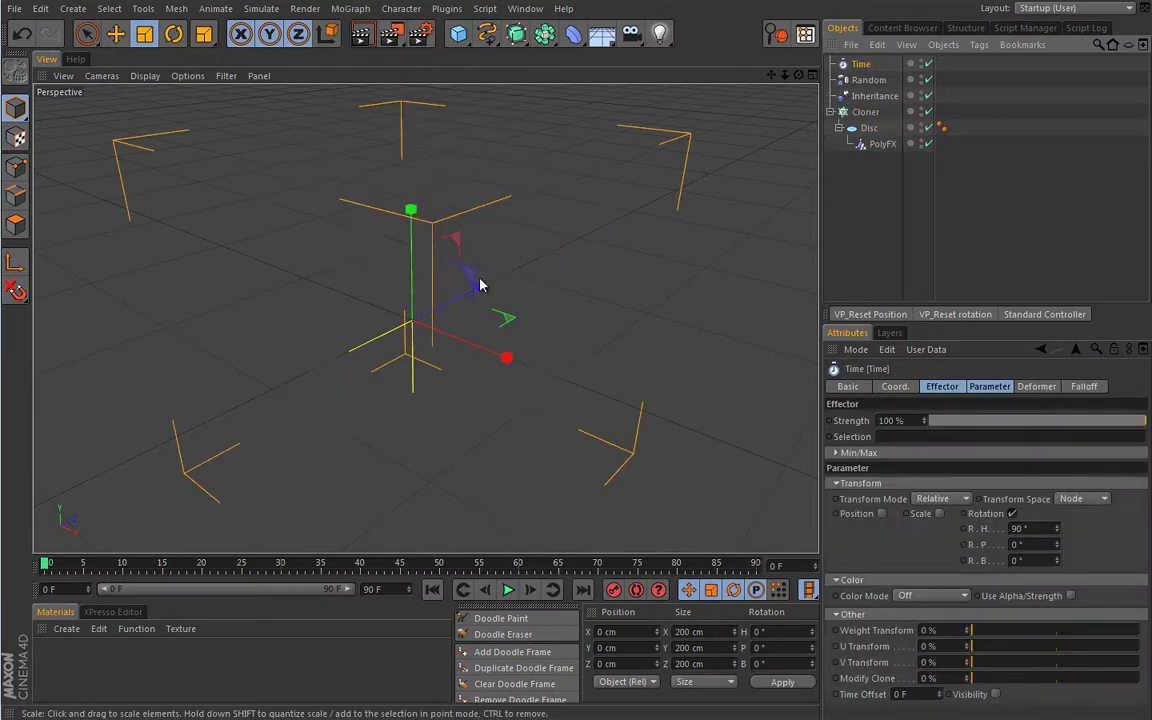
pyautogui.click(990, 387)
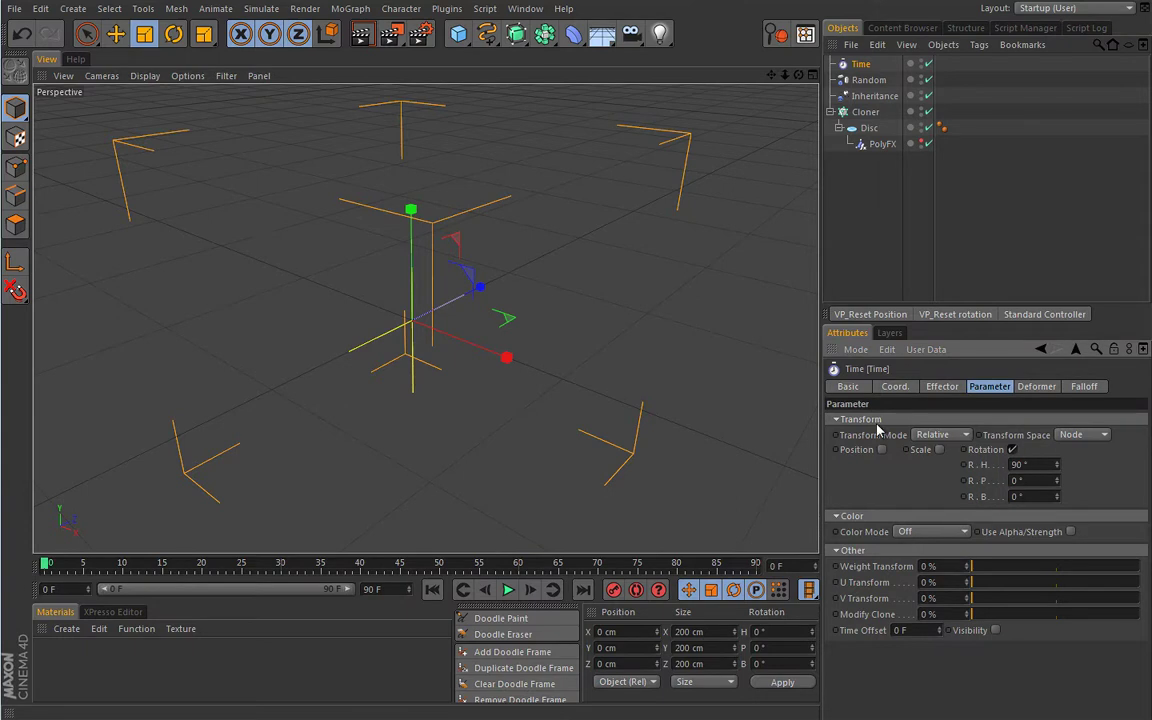
# - Play the animation to check the discs' rotation, stop it and return to frame 0
pyautogui.click(507, 590)
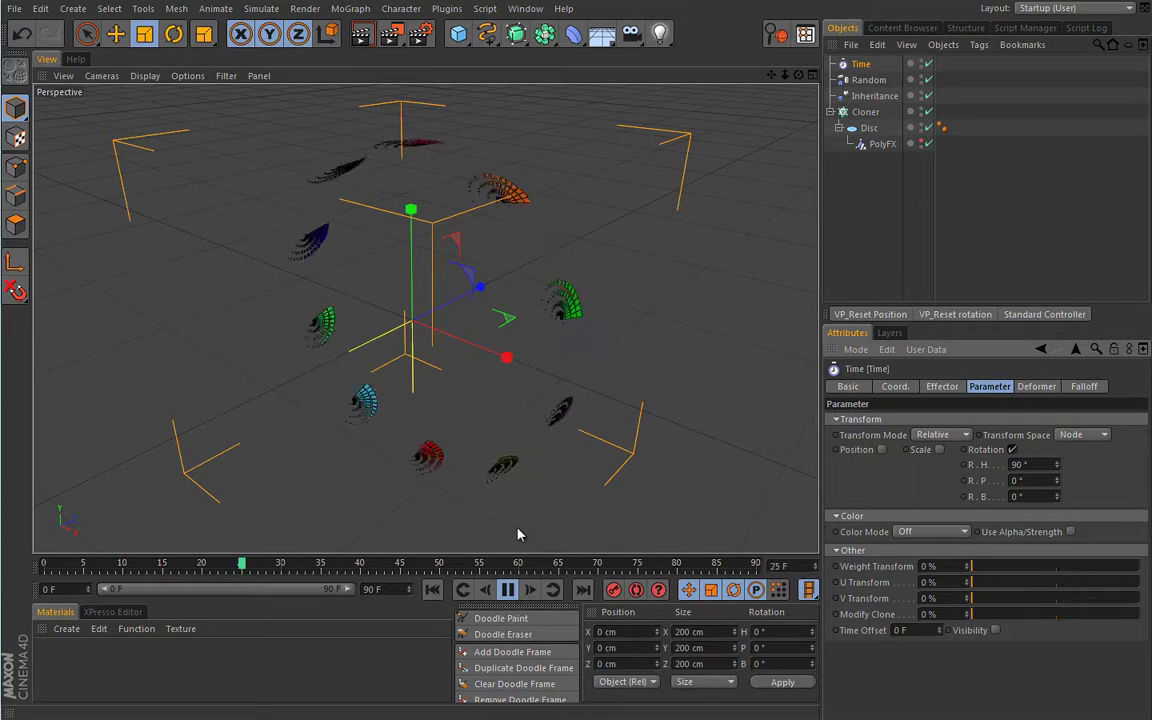
pyautogui.press('F8')
pyautogui.hotkey('shift', 'f')
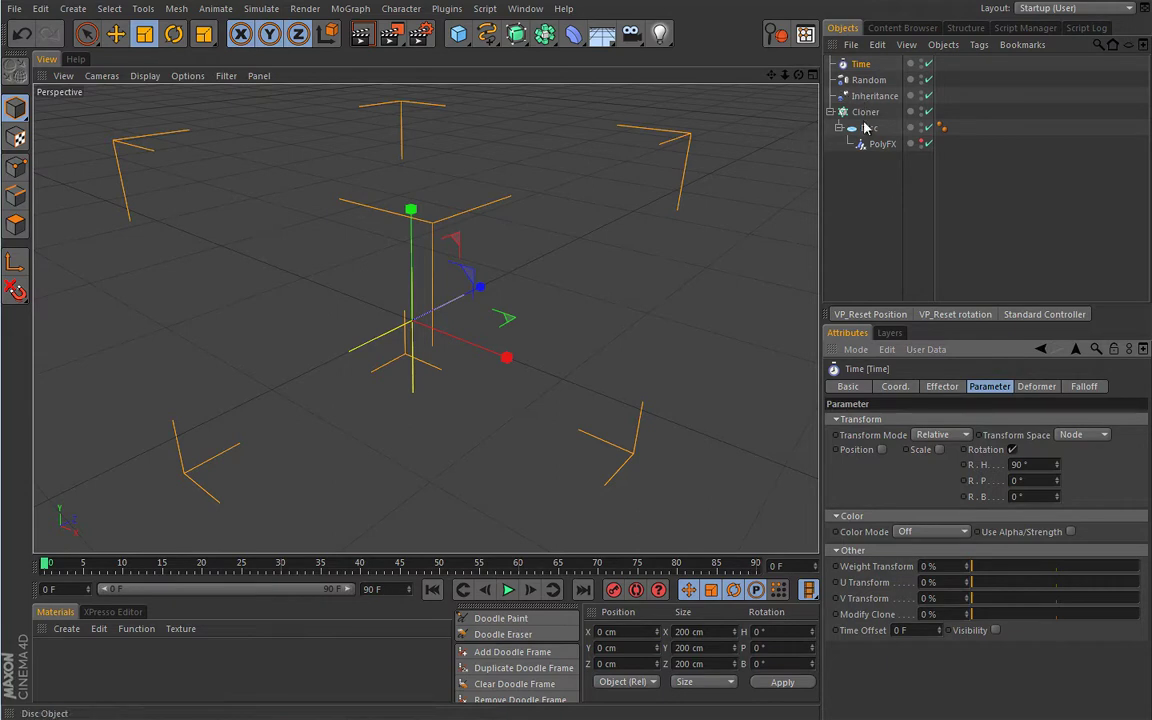
# - Add a Torus and scale it down to a ring radius of about 30 cm
pyautogui.click(458, 34)
pyautogui.click(490, 114)
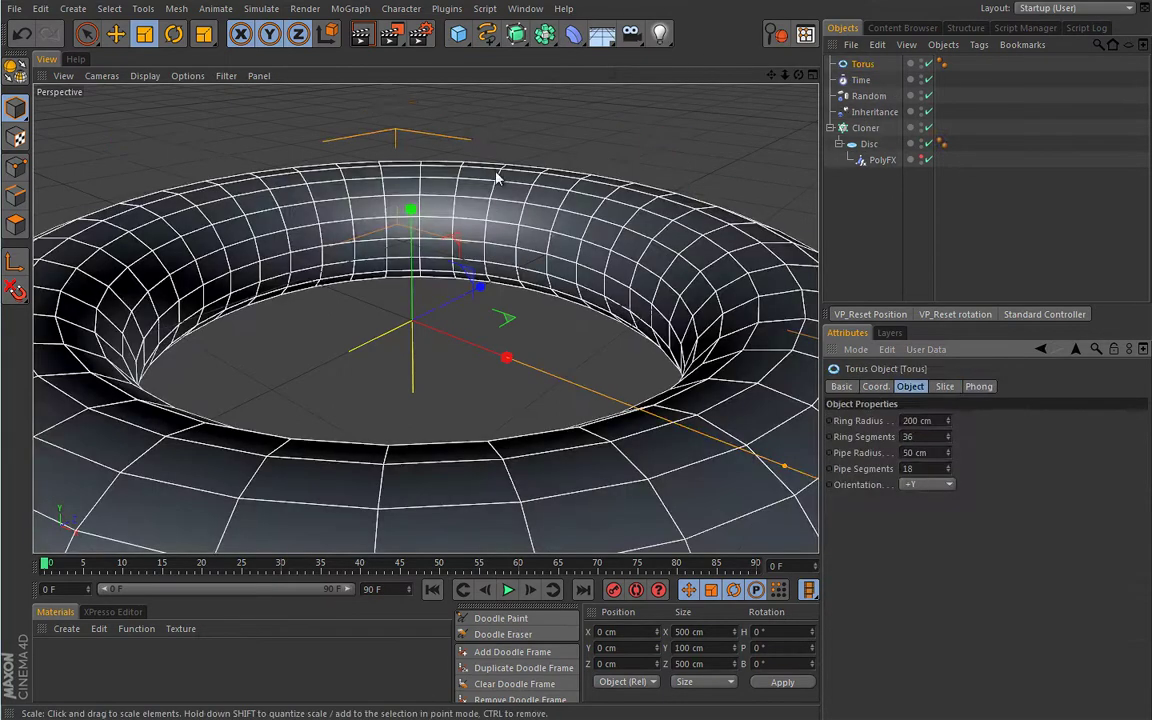
pyautogui.moveTo(676, 190); pyautogui.dragTo(306, 396)
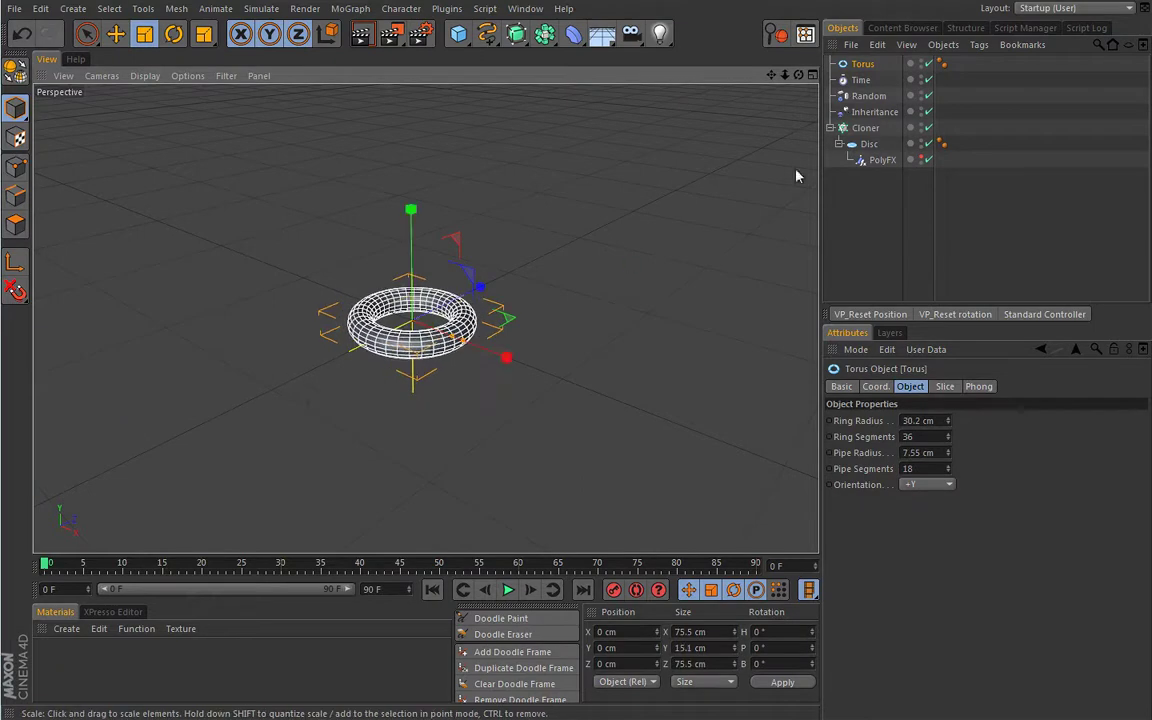
# - Place the Torus inside the Cloner below the Disc and copy the Disc's PolyFX deformer onto it
pyautogui.click(839, 144)
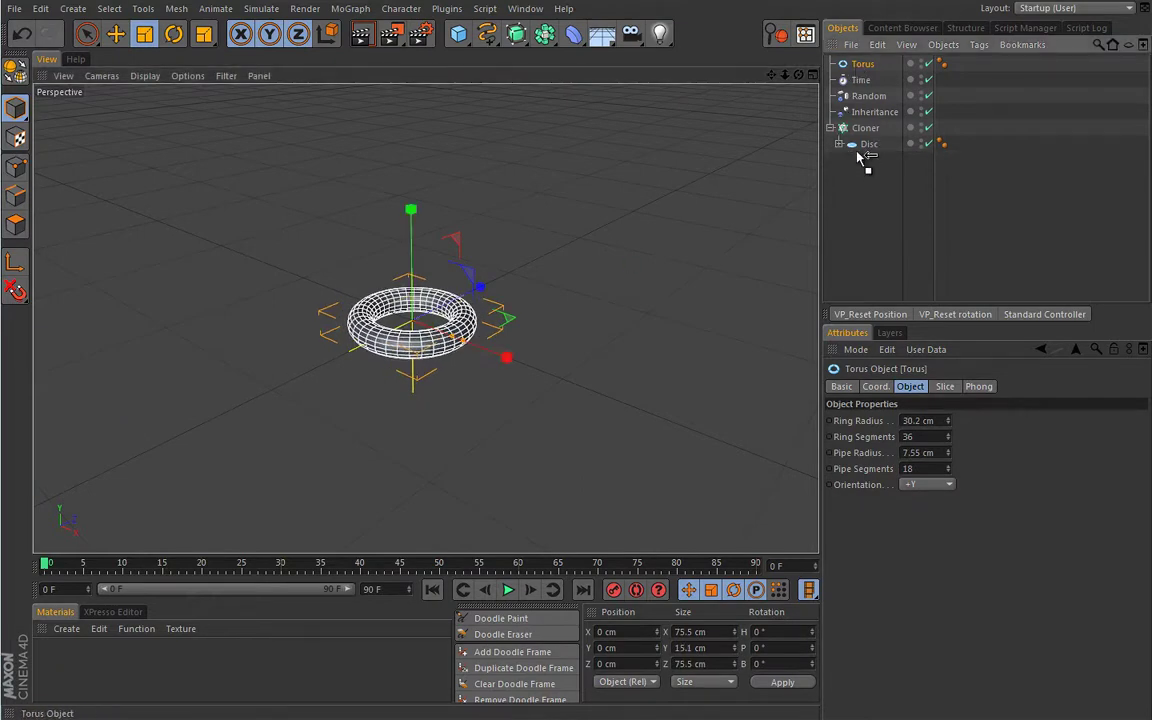
pyautogui.moveTo(862, 150); pyautogui.dragTo(885, 146)
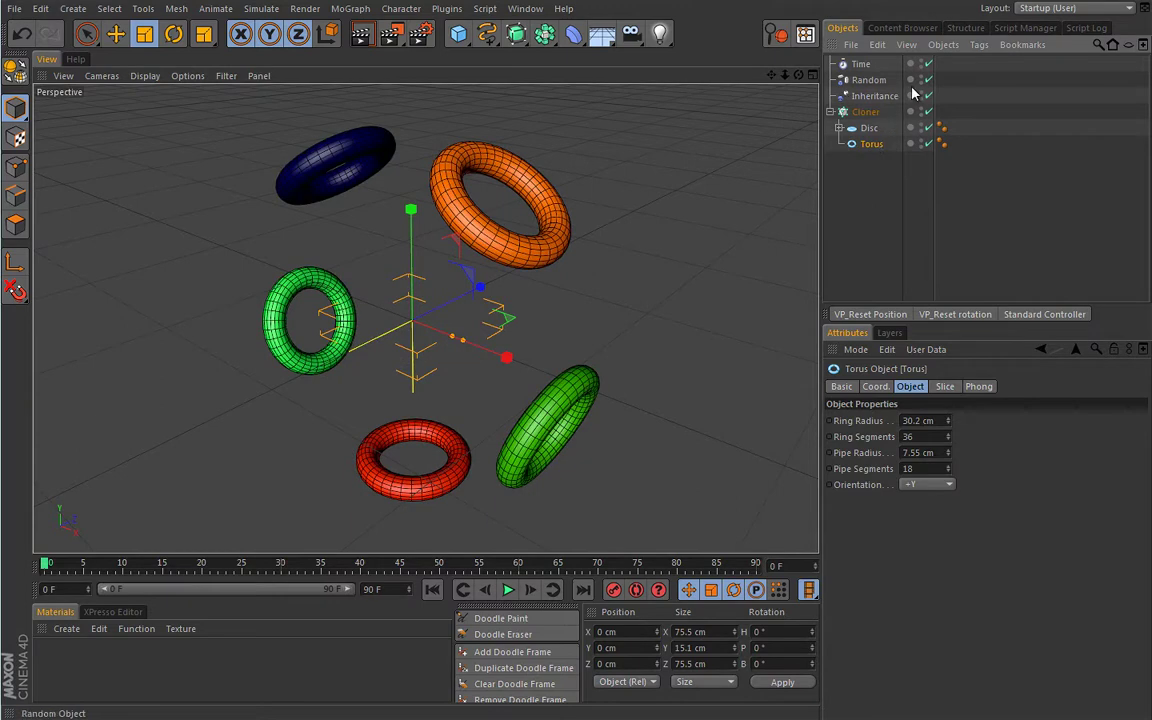
pyautogui.click(839, 128)
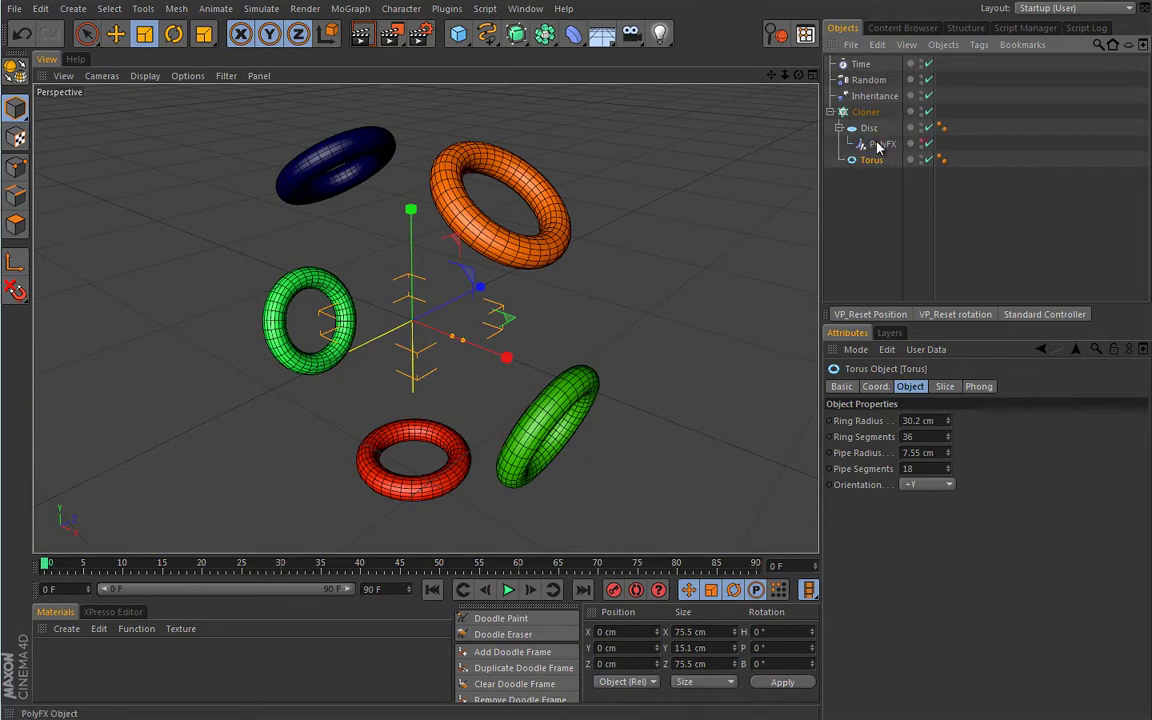
pyautogui.click(880, 145)
pyautogui.moveTo(881, 148)
pyautogui.keyDown('ctrl'); pyautogui.mouseDown()
pyautogui.moveTo(881, 178)
pyautogui.moveTo(877, 168)
pyautogui.mouseUp(); pyautogui.keyUp('ctrl')
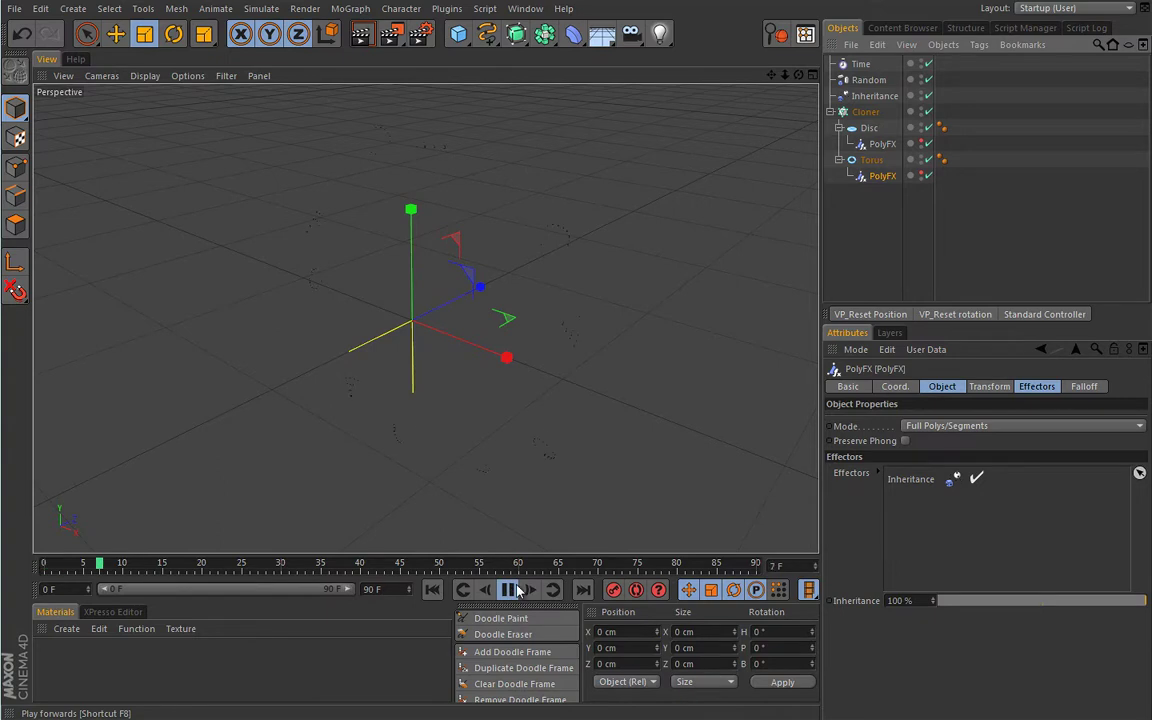
# - Reduce the Torus's pipe radius to 2.55 cm during playback, and stop the animation at frame 0
pyautogui.click(871, 160)
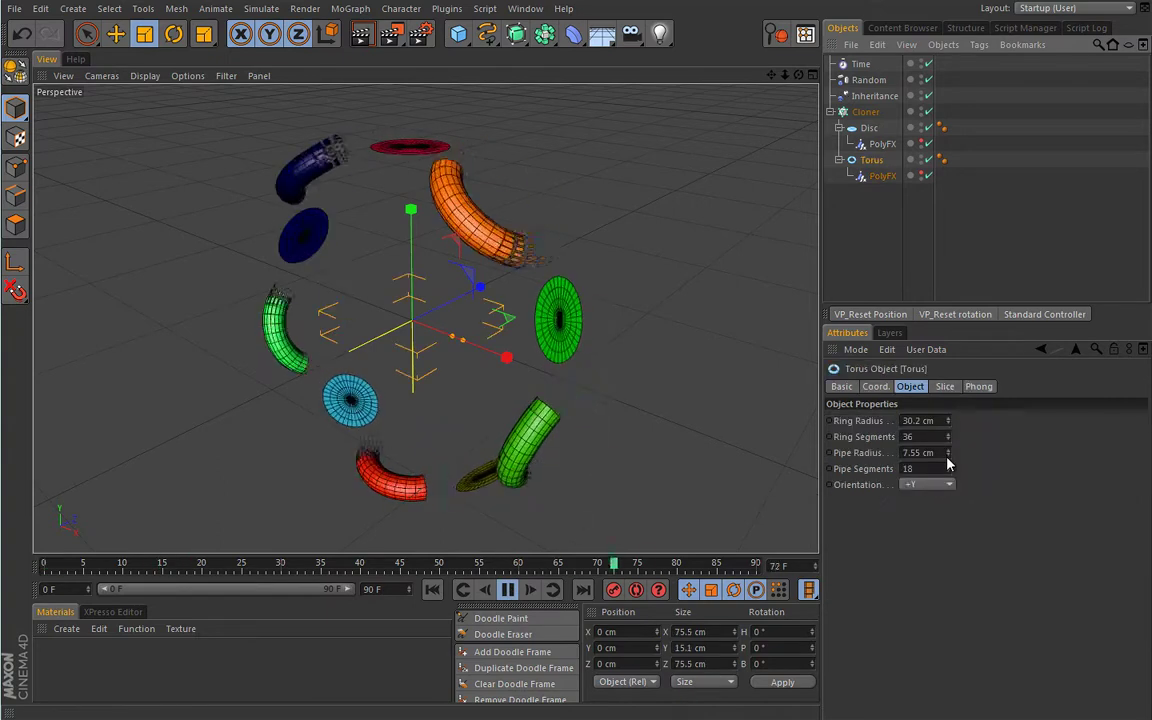
pyautogui.moveTo(947, 455); pyautogui.dragTo(968, 460)
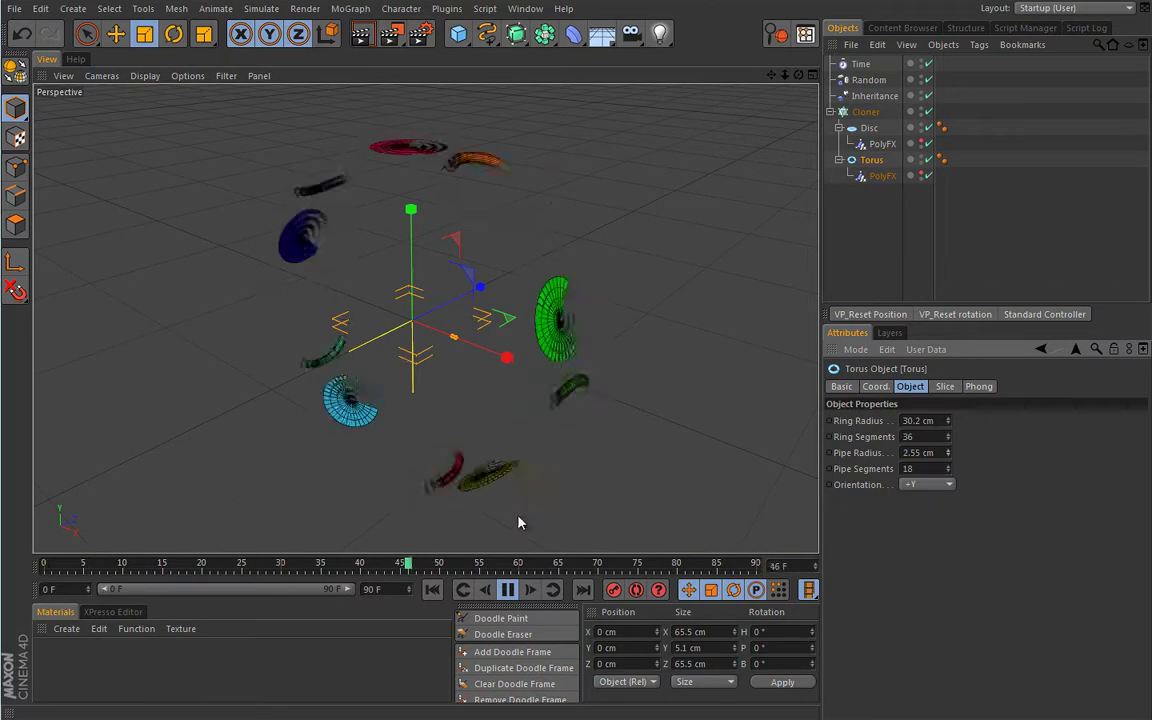
pyautogui.press('F8')
pyautogui.hotkey('shift', 'f')
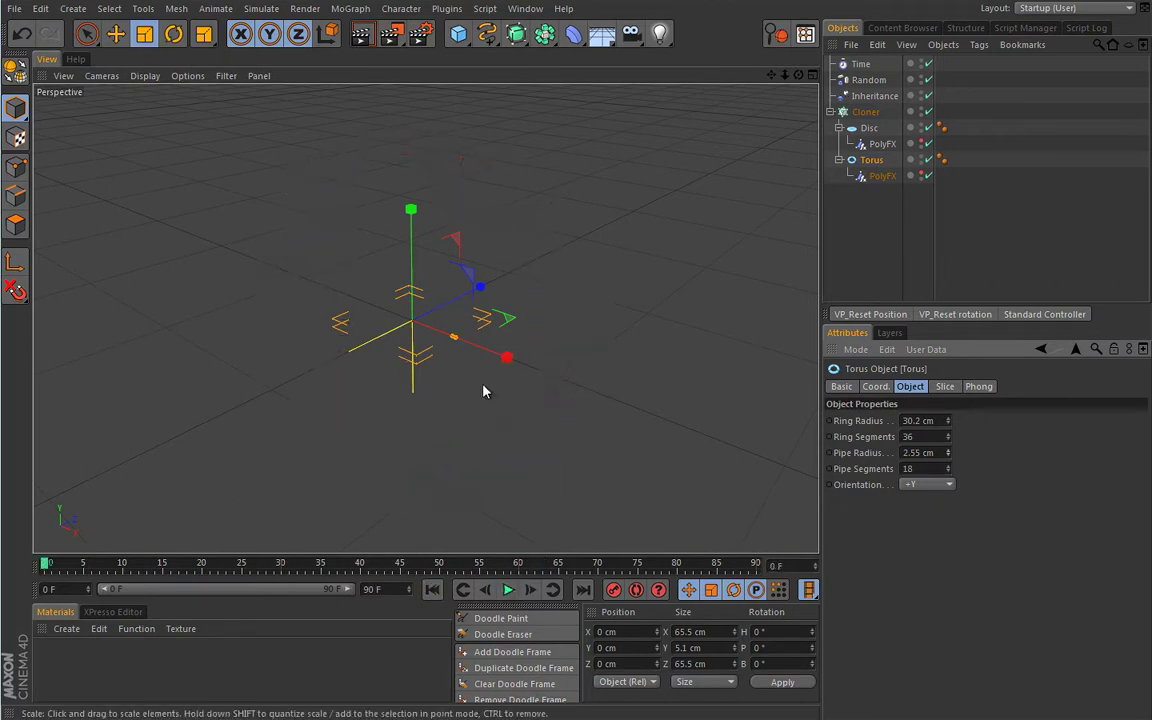
# - Collapse the Disc and Torus hierarchies and disable the Inheritance effector
pyautogui.click(839, 160)
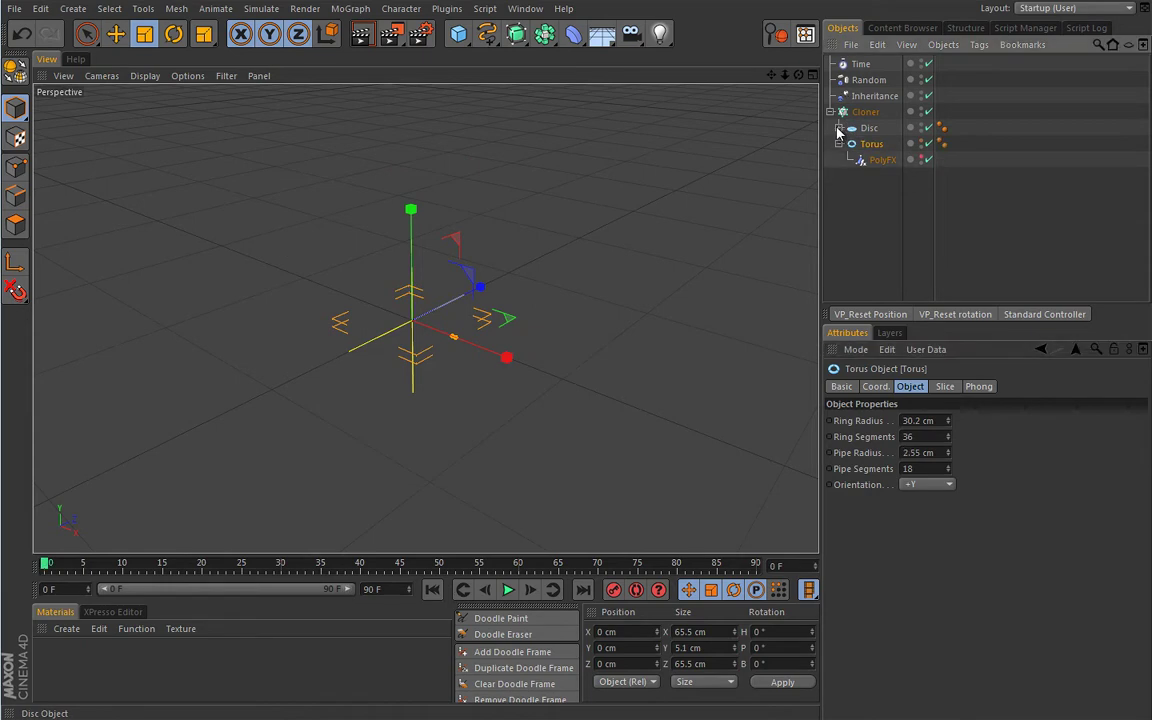
pyautogui.click(839, 128)
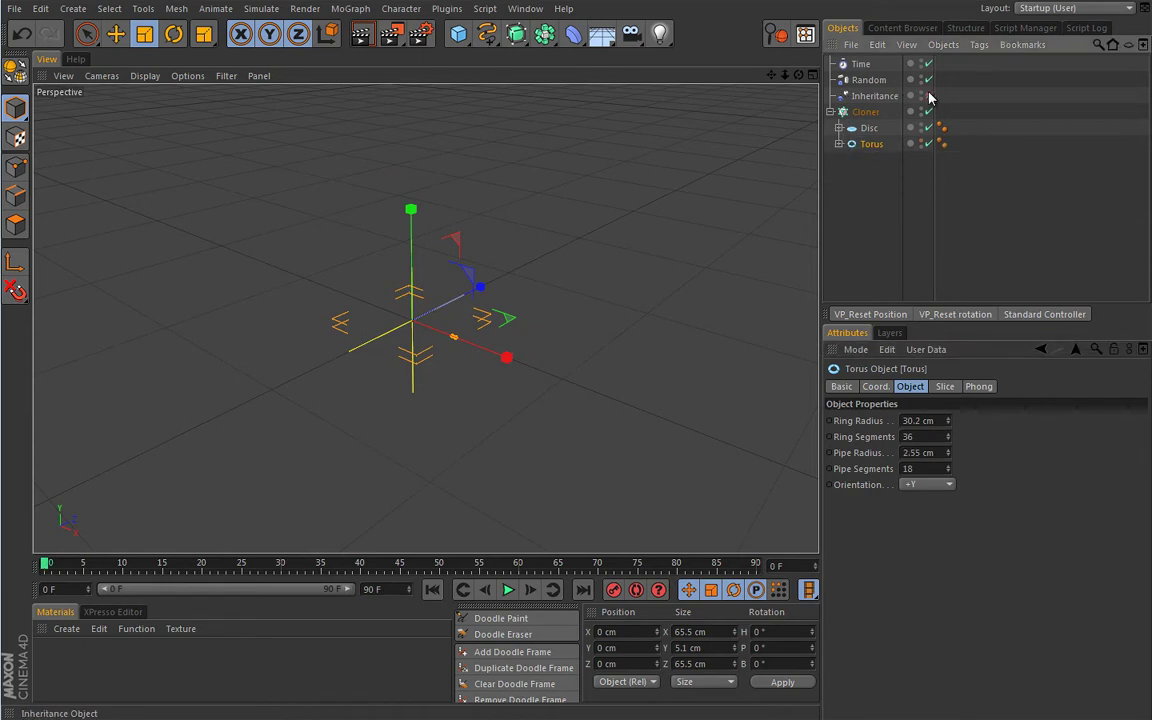
pyautogui.click(928, 96)
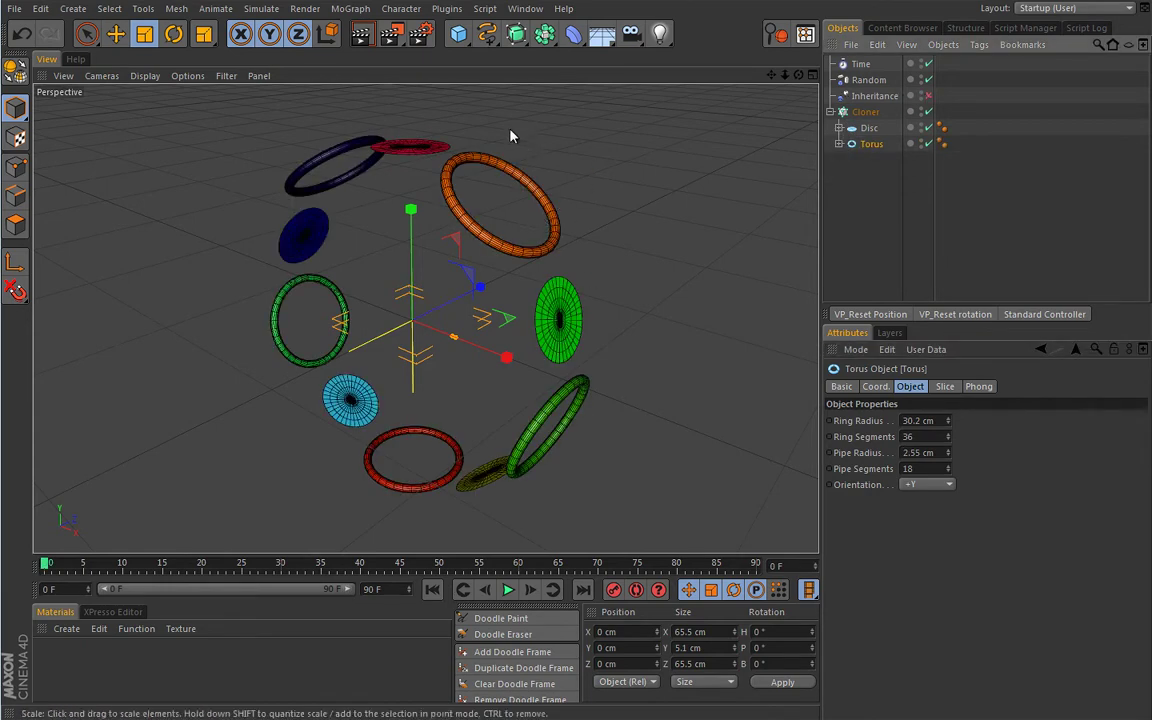
# - Add a Platonic object scaled down to a radius of about 20 cm and place it last inside the Cloner
pyautogui.click(458, 33)
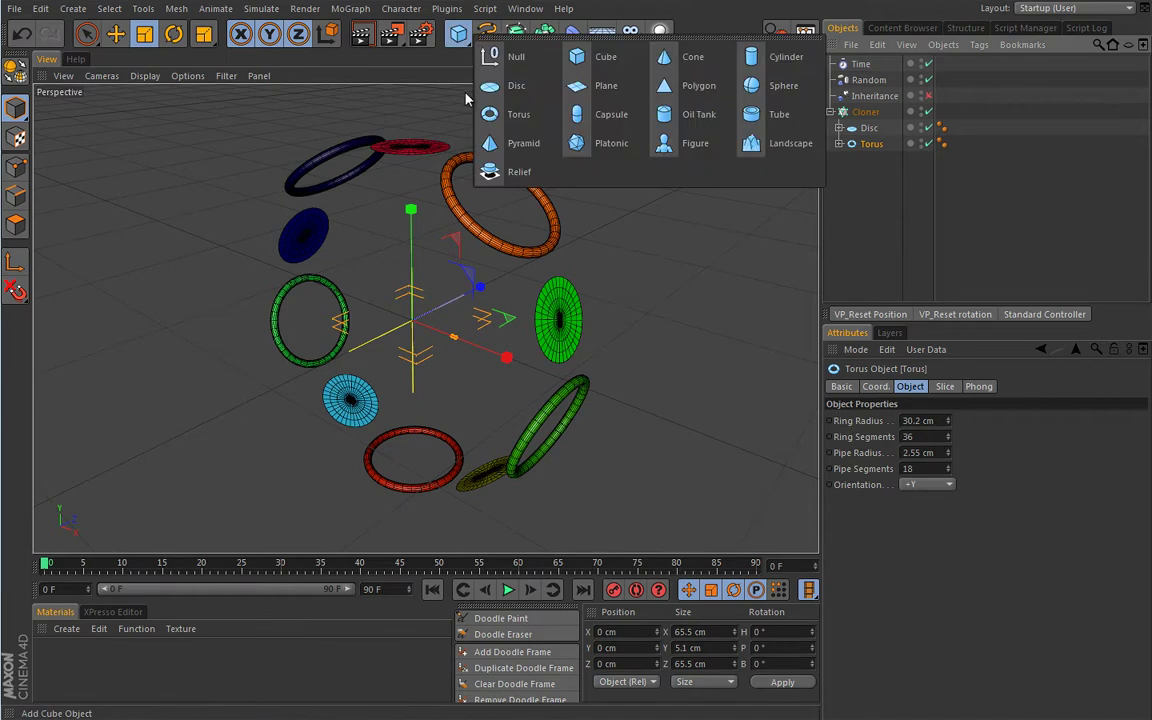
pyautogui.click(588, 146)
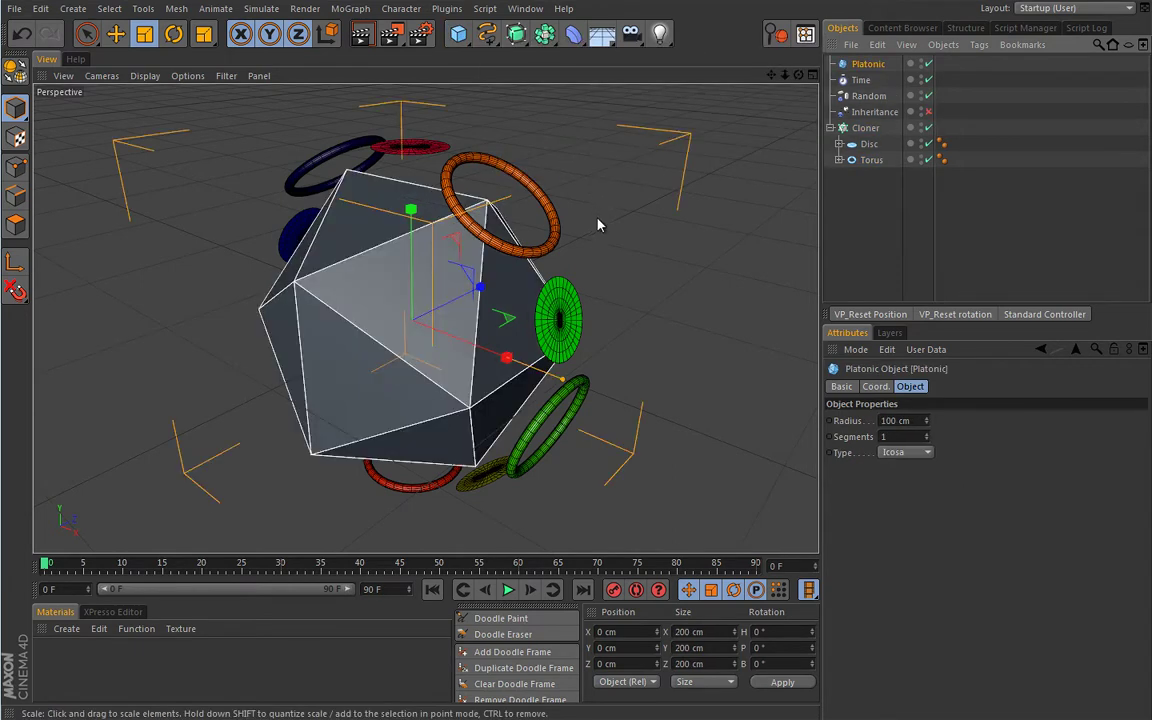
pyautogui.moveTo(681, 327); pyautogui.dragTo(275, 470)
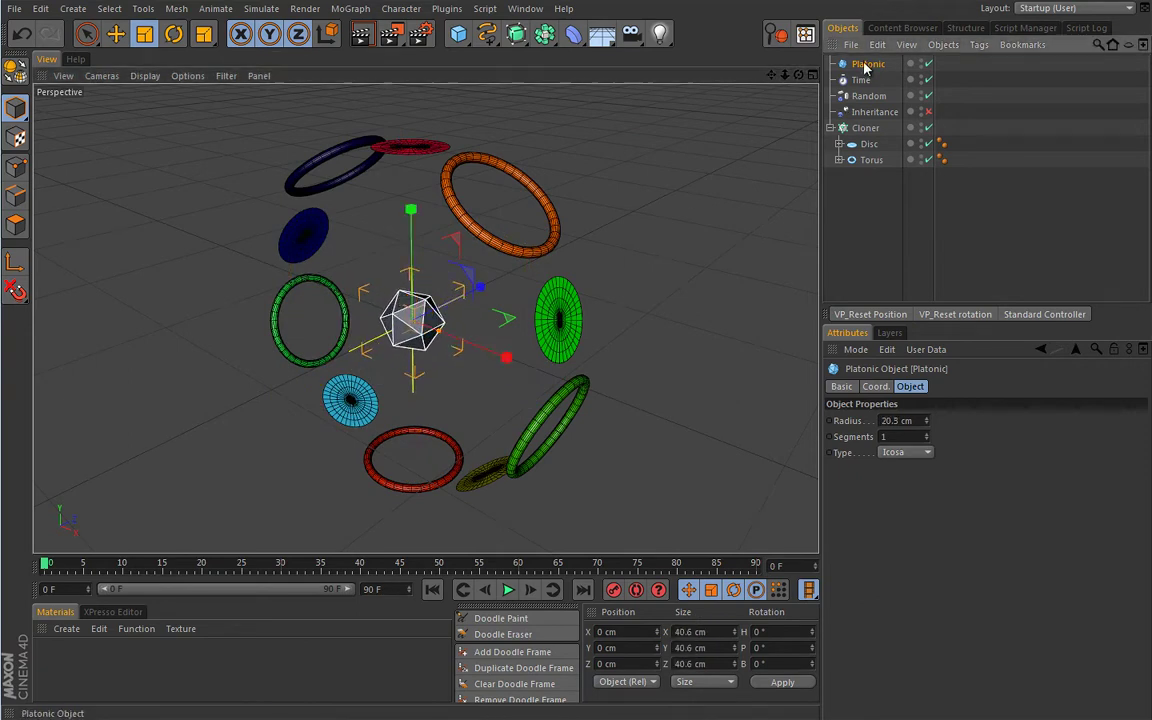
pyautogui.moveTo(845, 170); pyautogui.dragTo(849, 173)
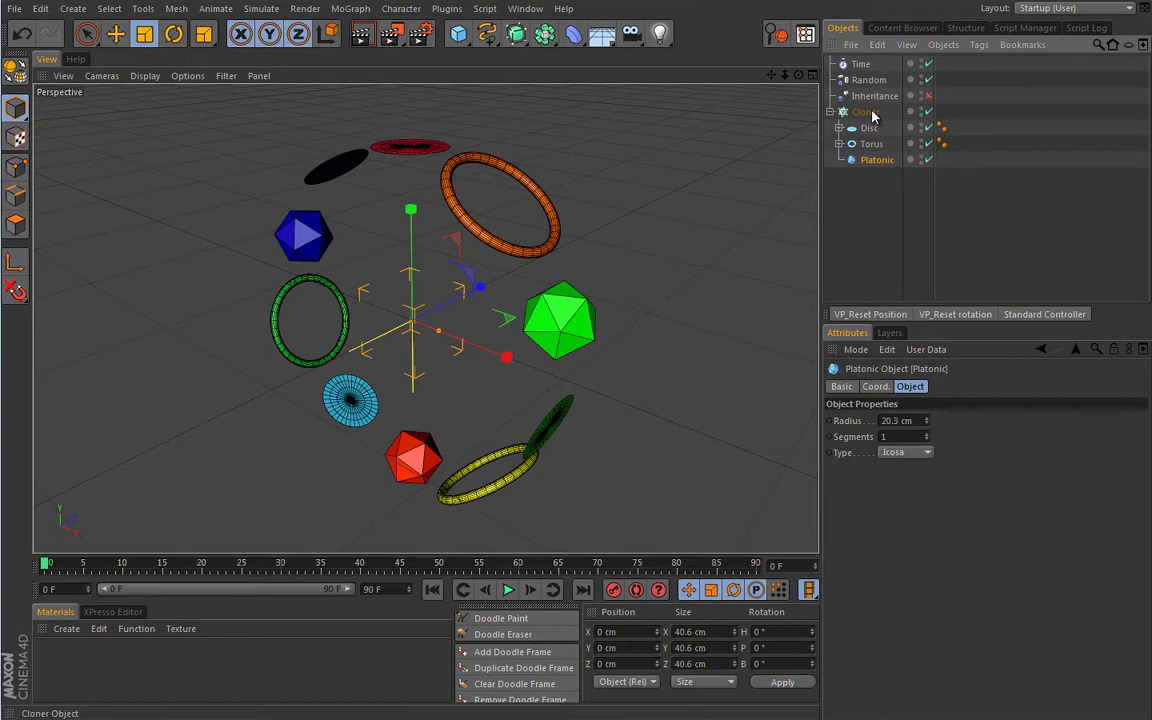
# - Set the radial Cloner's count to 30 and its radius to 200 cm
pyautogui.click(868, 111)
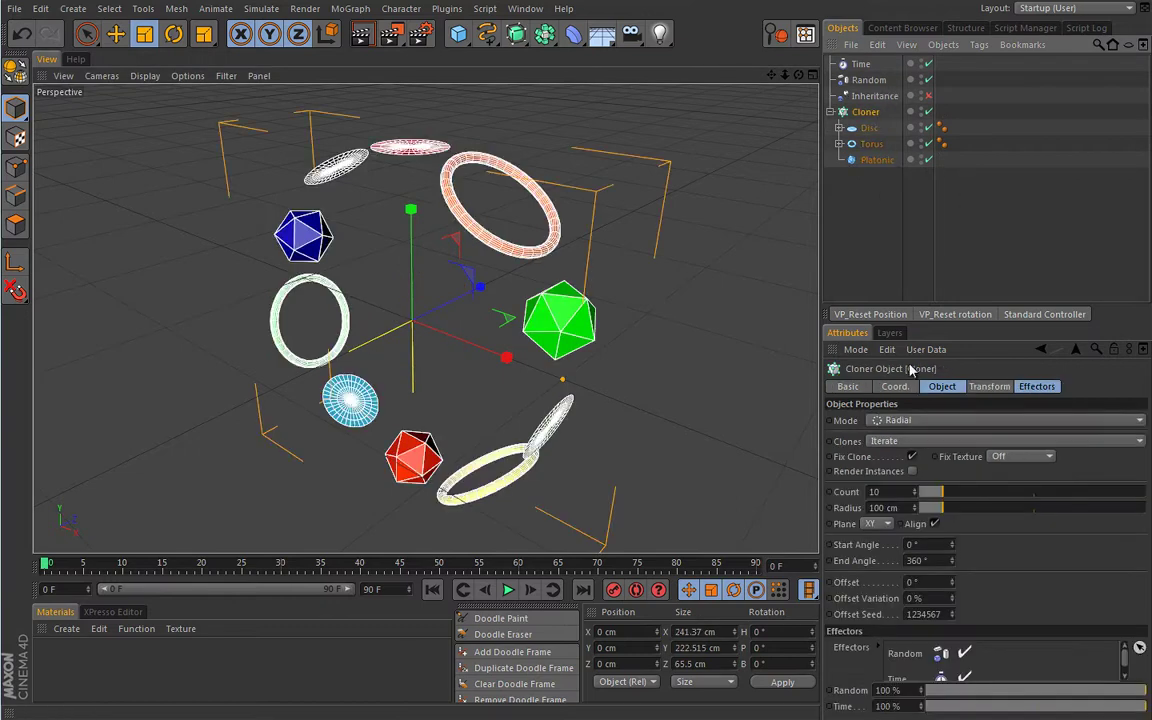
pyautogui.doubleClick(881, 491)
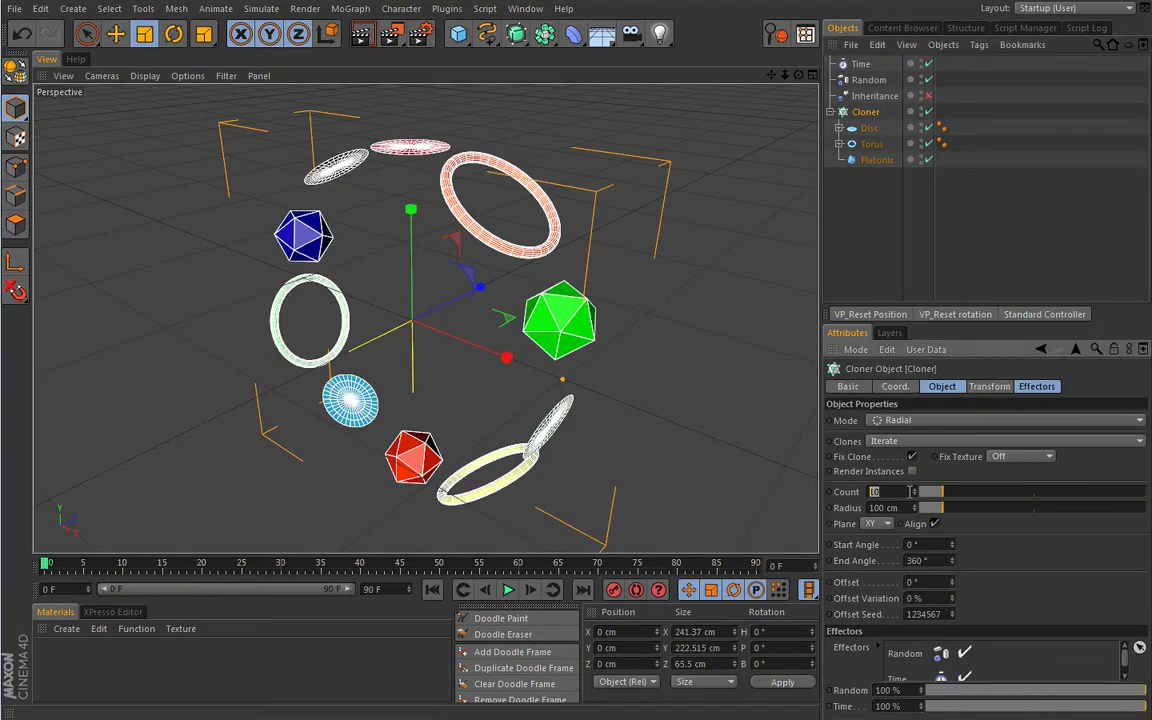
pyautogui.write('30')
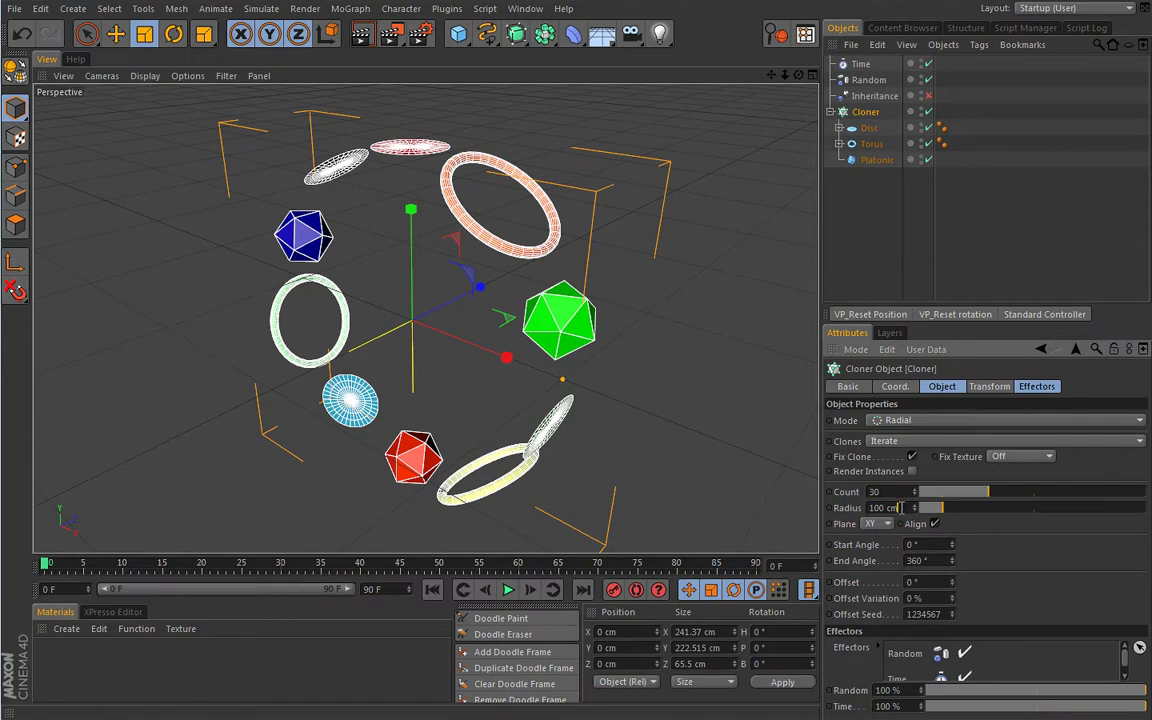
pyautogui.press('Tab')
pyautogui.write('200')
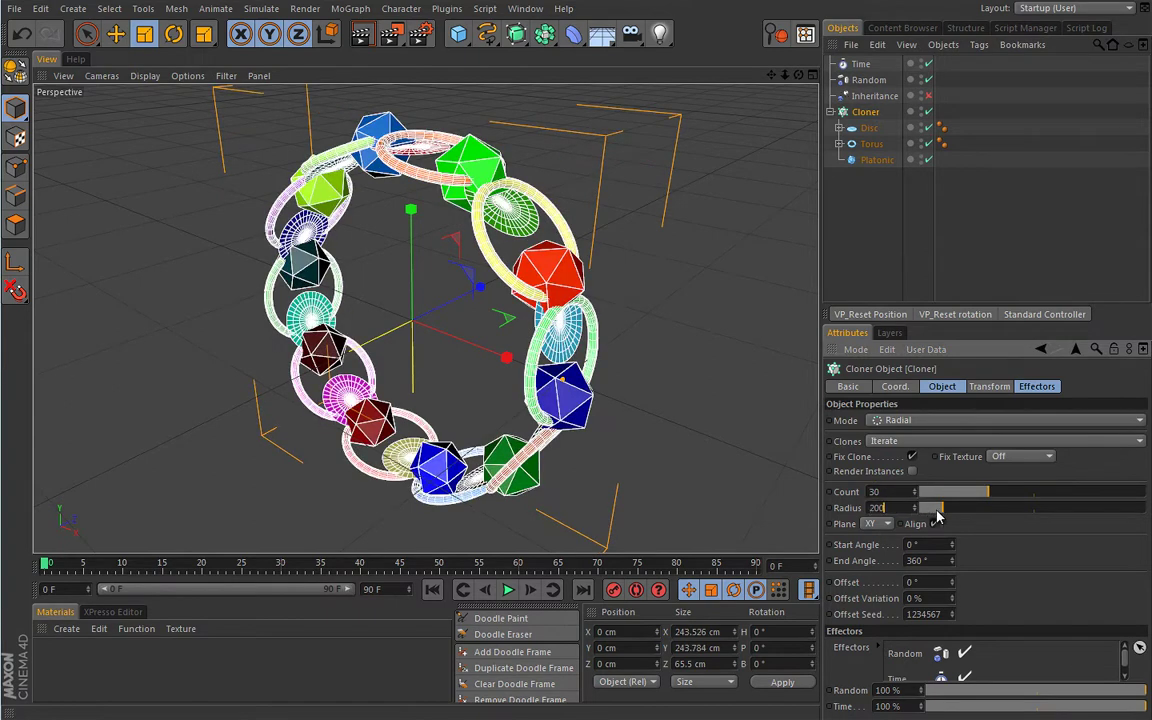
pyautogui.press('Return')
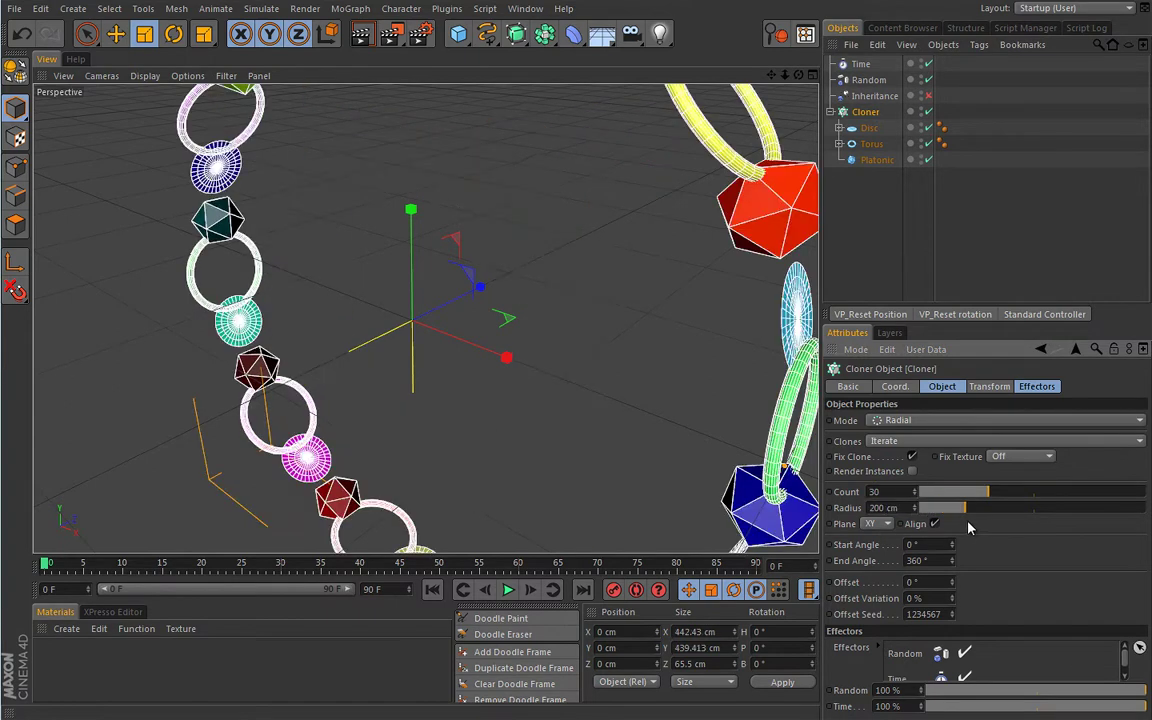
pyautogui.scroll(-5, 607, 356)
pyautogui.moveTo(500, 330)
pyautogui.keyDown('alt'); pyautogui.mouseDown()
pyautogui.moveTo(429, 316)
pyautogui.moveTo(409, 293)
pyautogui.moveTo(424, 295)
pyautogui.moveTo(409, 311)
pyautogui.moveTo(427, 303)
pyautogui.mouseUp(); pyautogui.keyUp('alt')
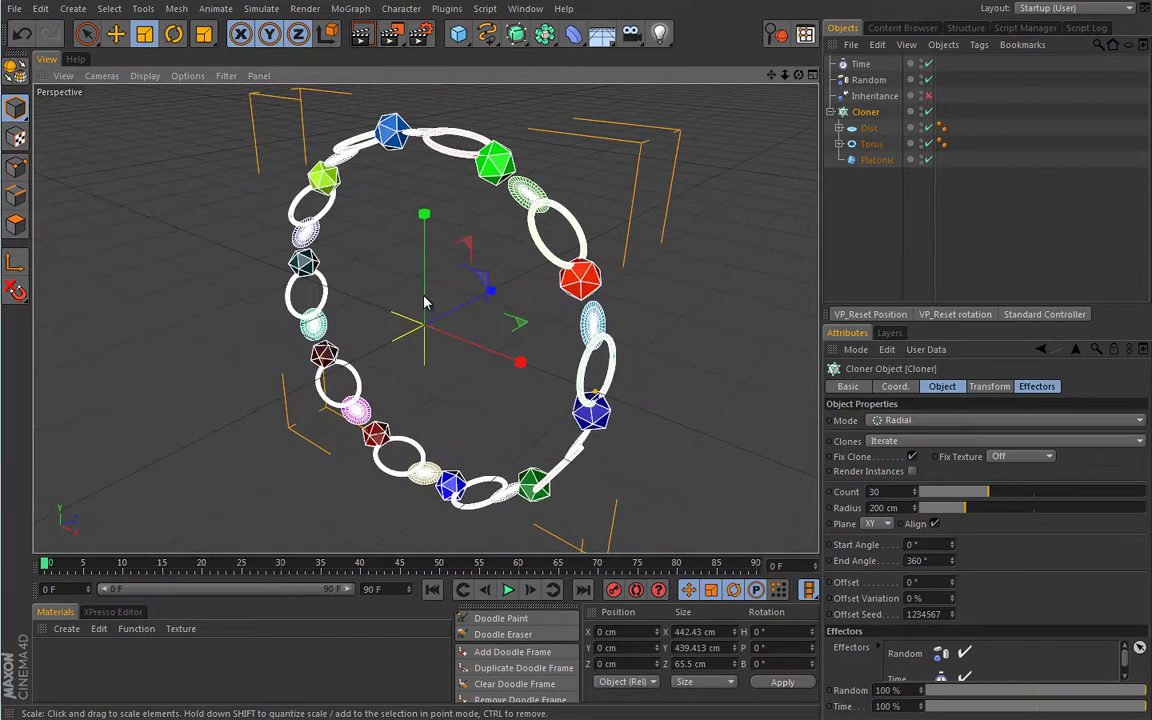
# - Reduce the Cloner's count to 20
pyautogui.doubleClick(888, 491)
pyautogui.write('20')
pyautogui.press('Return')
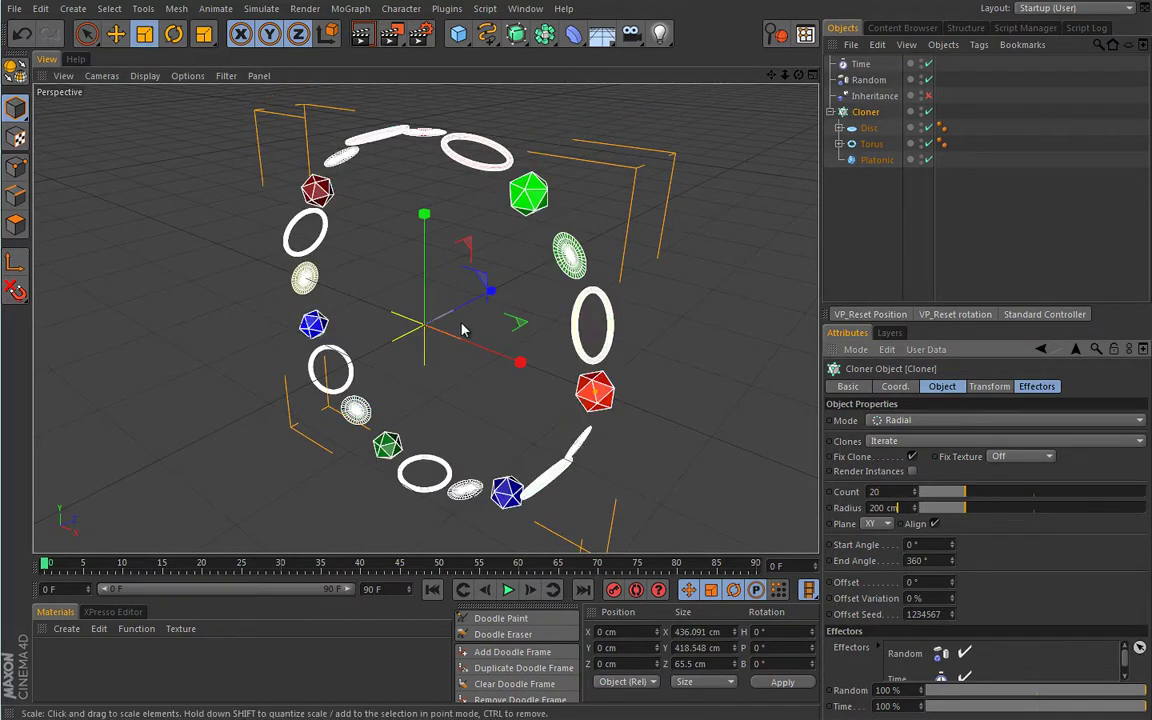
# - Re-enable the Inheritance effector and set the Random effector's random mode to Noise
pyautogui.click(928, 95)
pyautogui.click(869, 80)
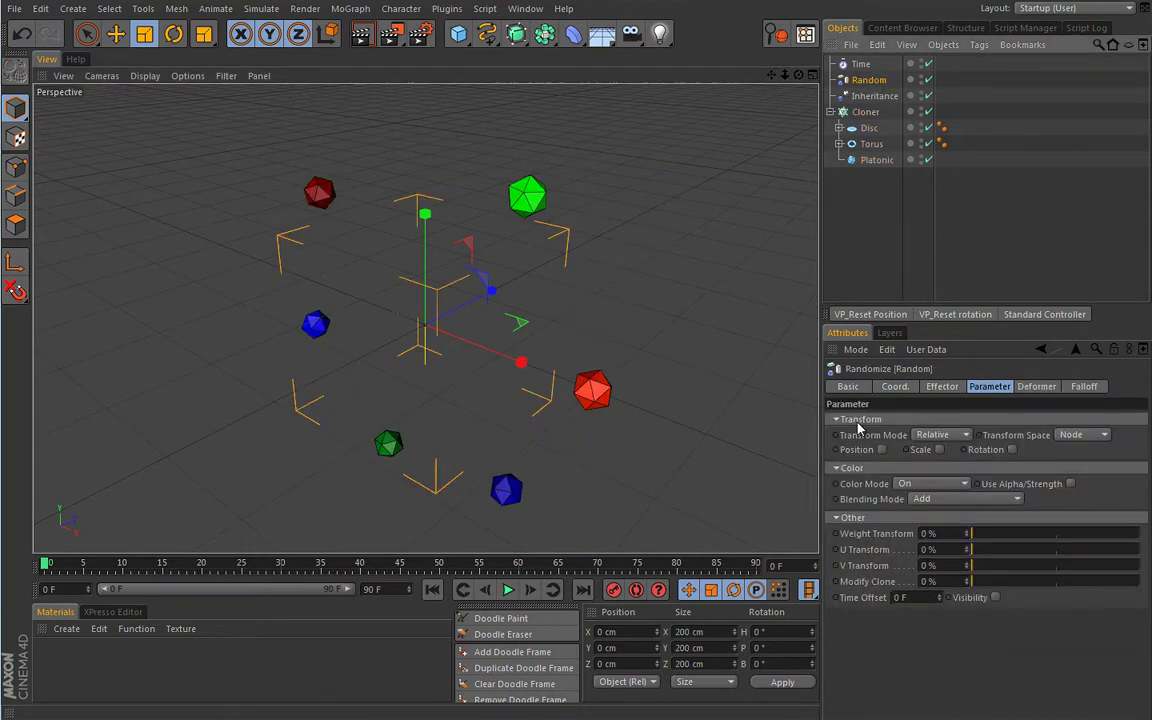
pyautogui.click(942, 387)
pyautogui.click(922, 472)
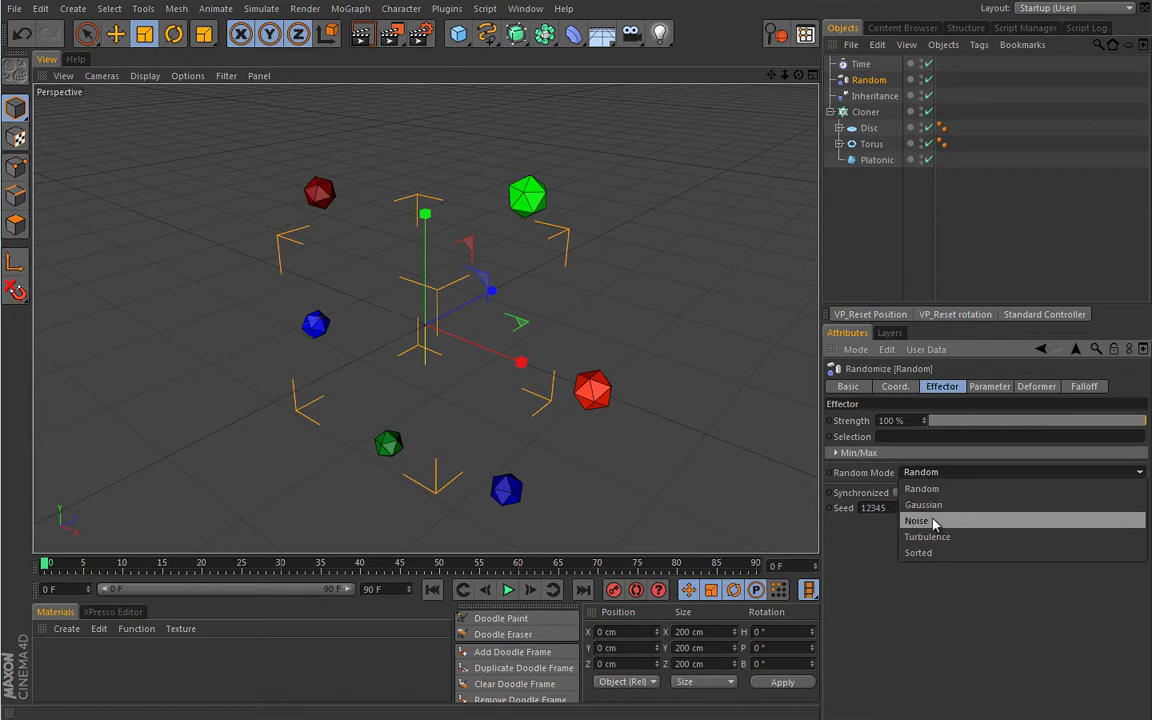
pyautogui.click(928, 524)
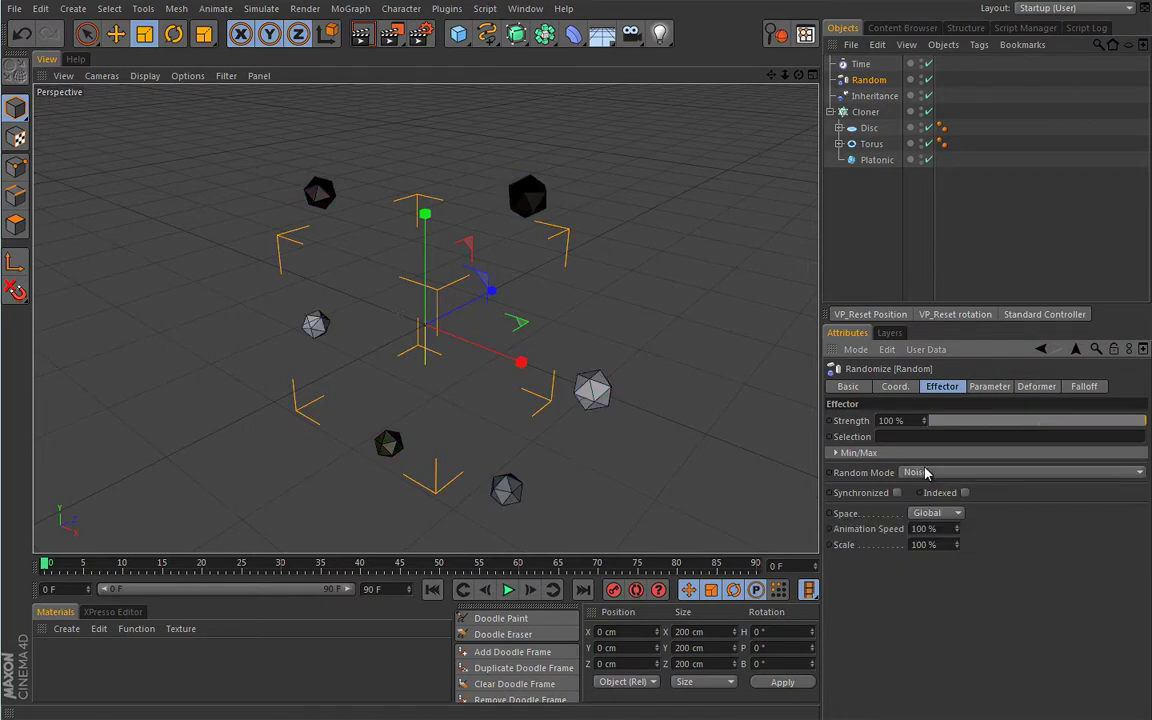
# - Switch the Random effector's mode to Turbulence and play the animation
pyautogui.click(915, 473)
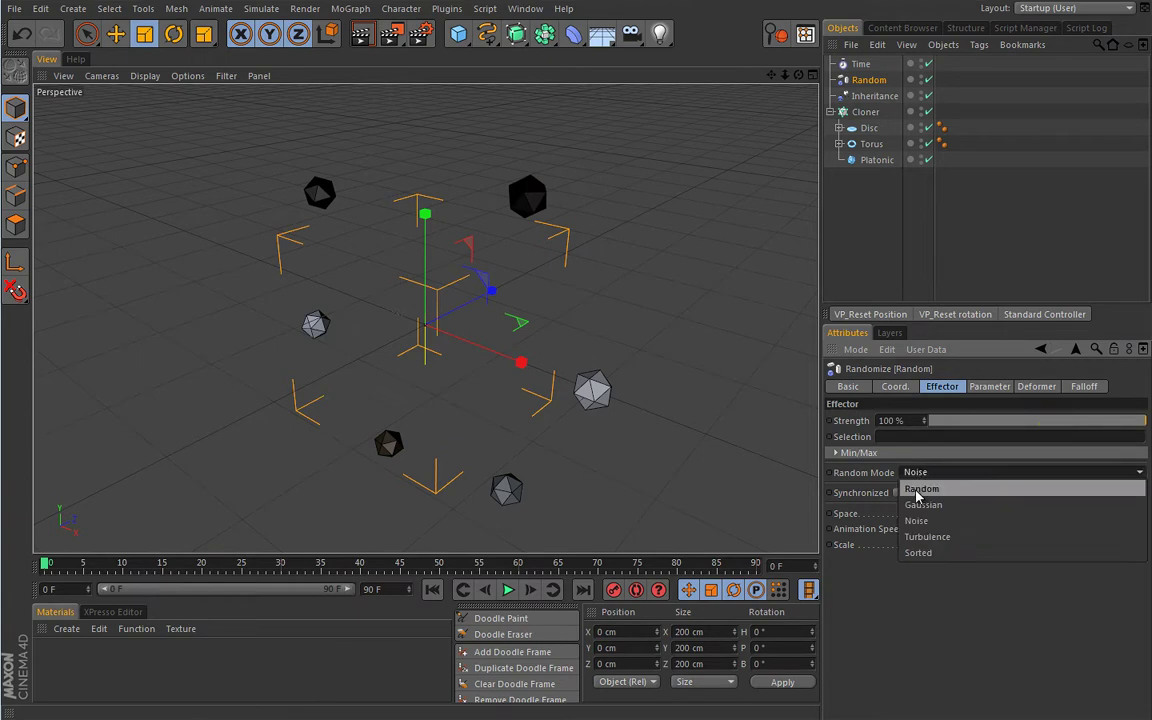
pyautogui.click(917, 538)
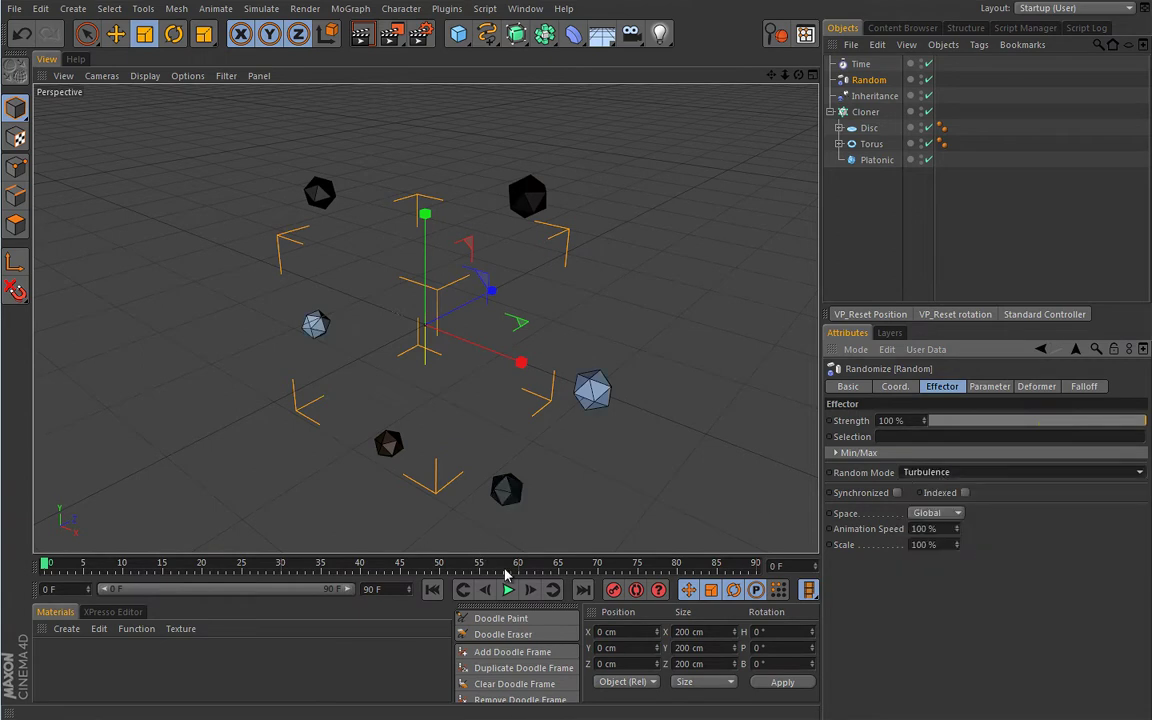
pyautogui.click(508, 591)
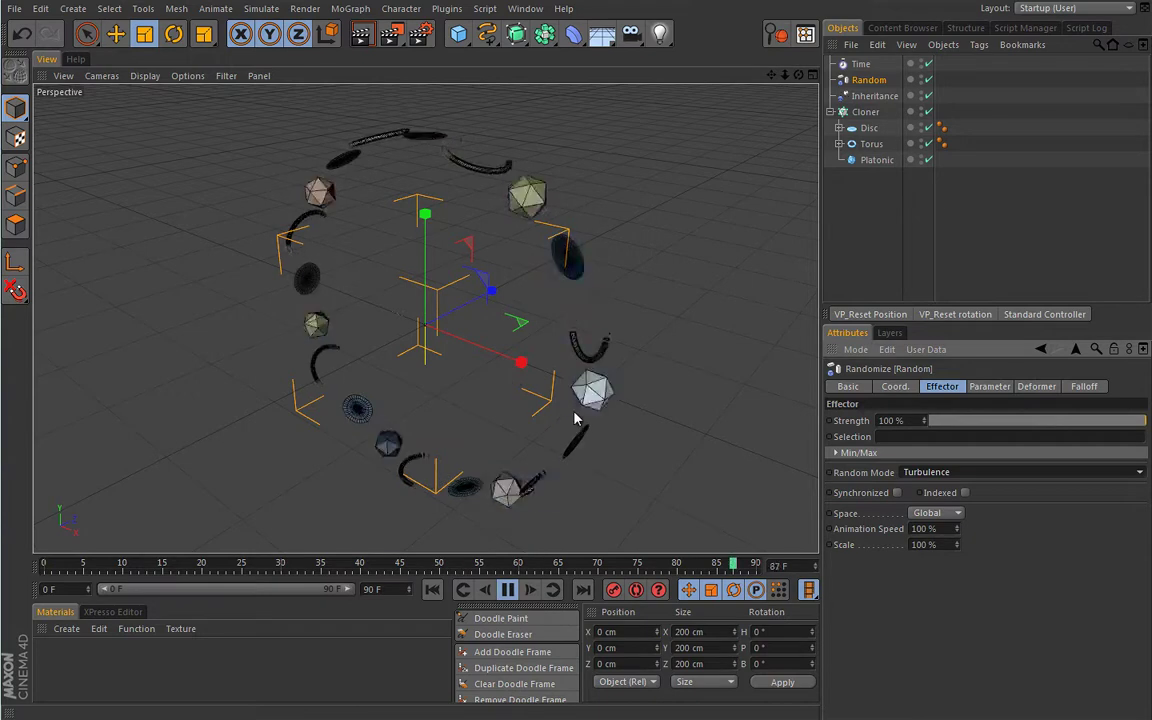
# - Return the Random effector to Noise mode and enable its Synchronized and Indexed options during playback
pyautogui.click(926, 472)
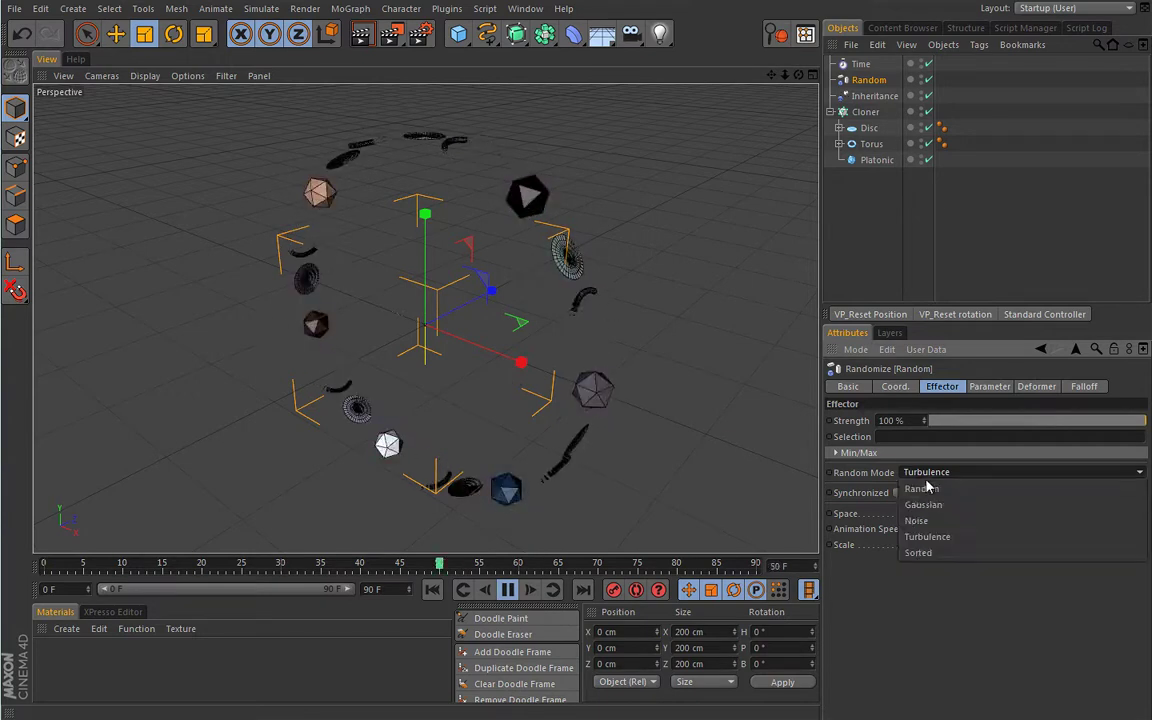
pyautogui.click(922, 521)
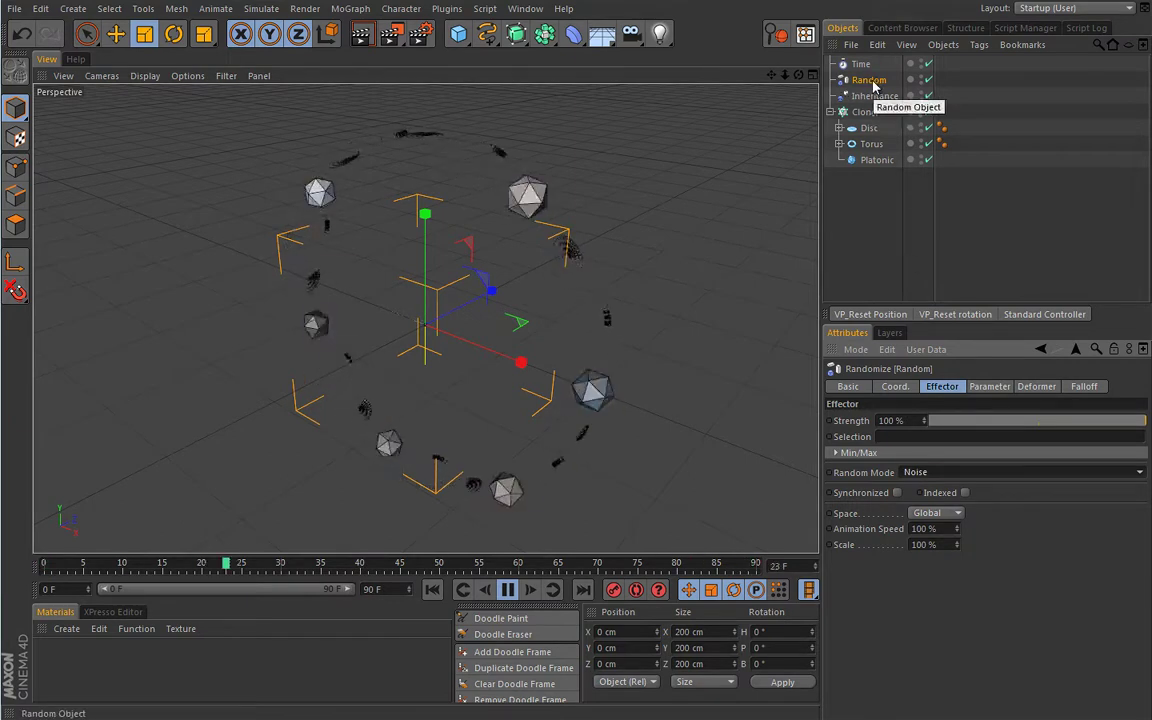
pyautogui.click(898, 492)
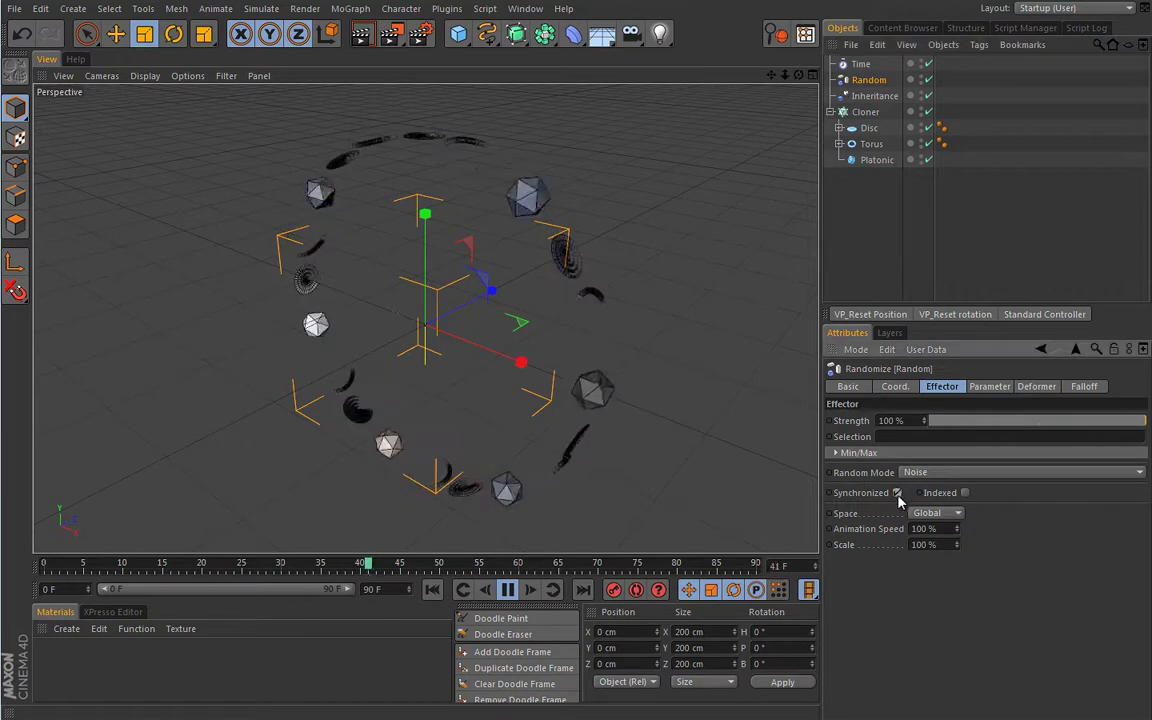
pyautogui.click(965, 493)
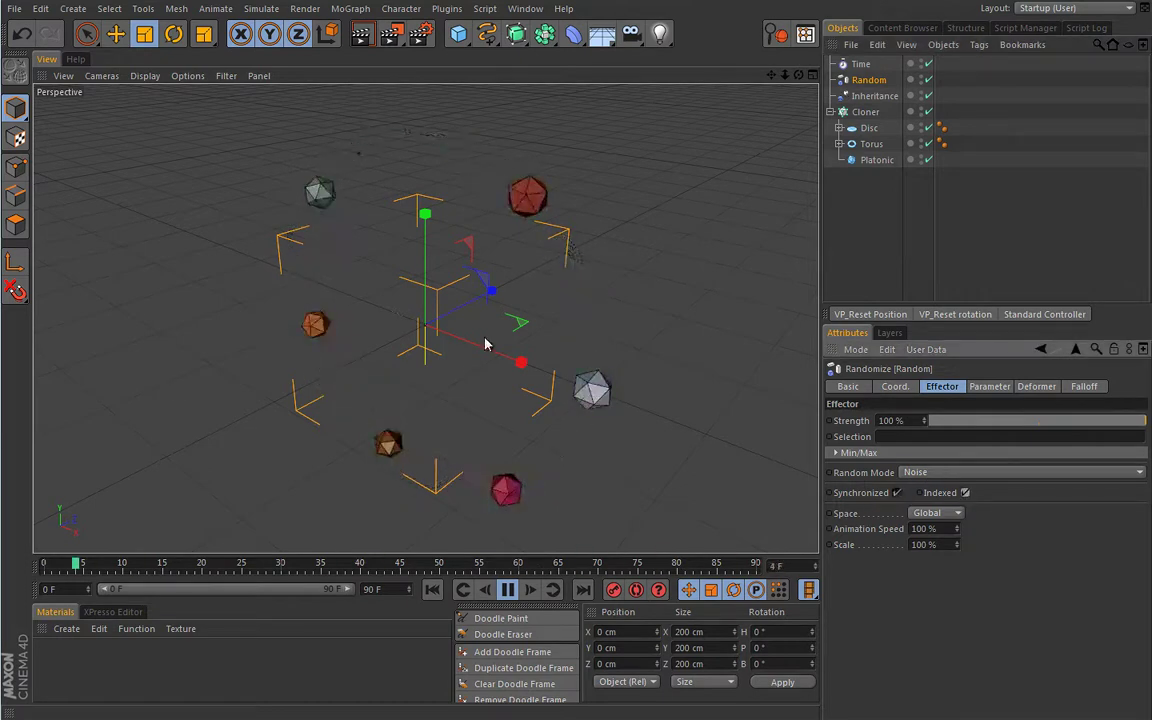
# - Enlarge the Torus's ring radius to 116.2 cm during playback, and stop the animation at frame 0
pyautogui.click(871, 144)
pyautogui.moveTo(947, 420)
pyautogui.mouseDown()
pyautogui.moveTo(957, 295)
pyautogui.moveTo(941, 330)
pyautogui.moveTo(866, 366)
pyautogui.mouseUp()
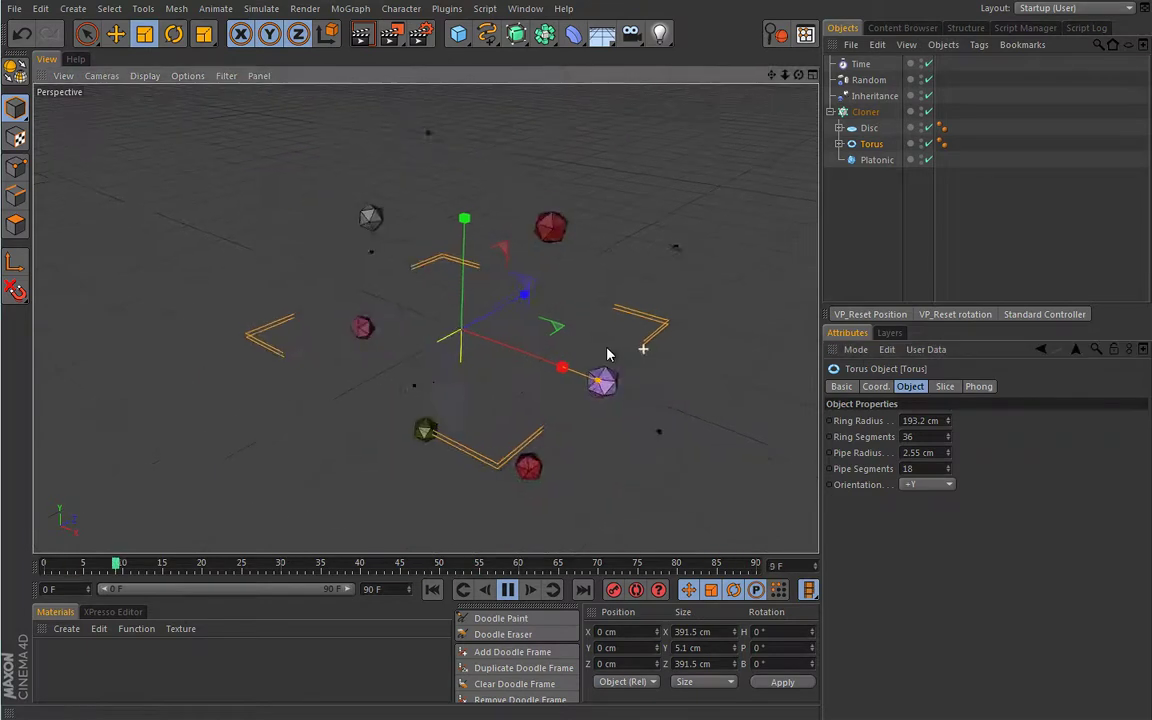
pyautogui.keyDown('alt'); pyautogui.moveTo(578, 332); pyautogui.dragTo(485, 345, button='middle'); pyautogui.keyUp('alt')
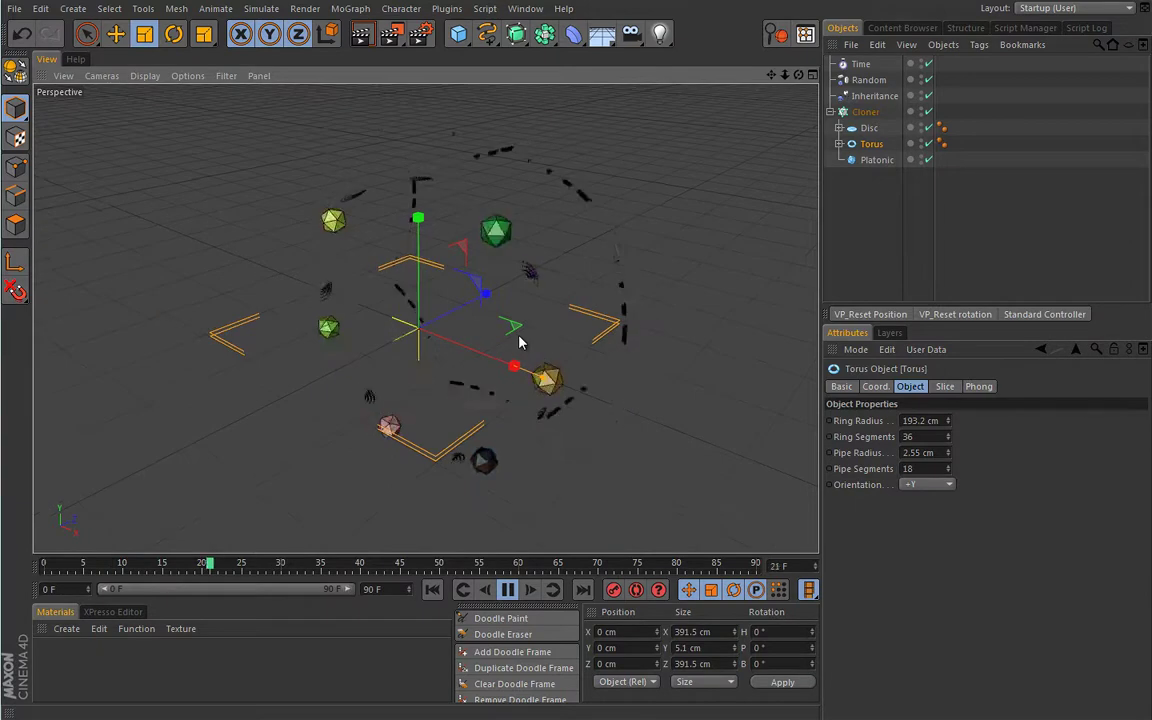
pyautogui.moveTo(947, 421); pyautogui.dragTo(944, 483)
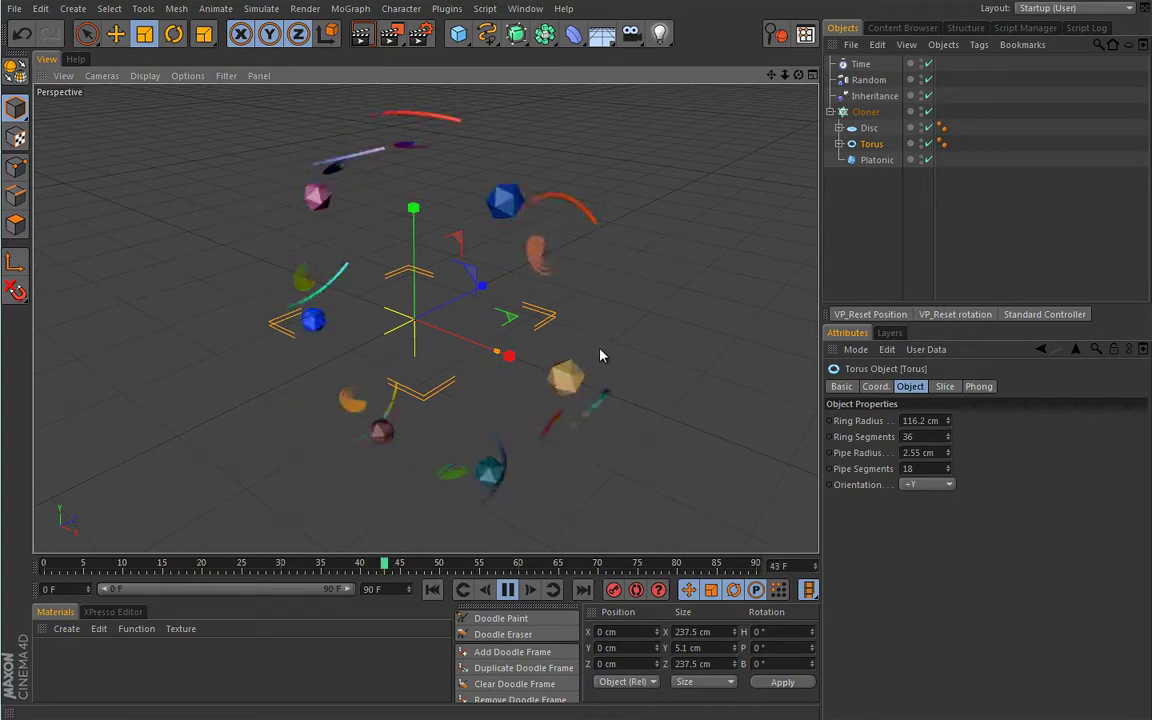
pyautogui.click(509, 590)
pyautogui.click(432, 590)
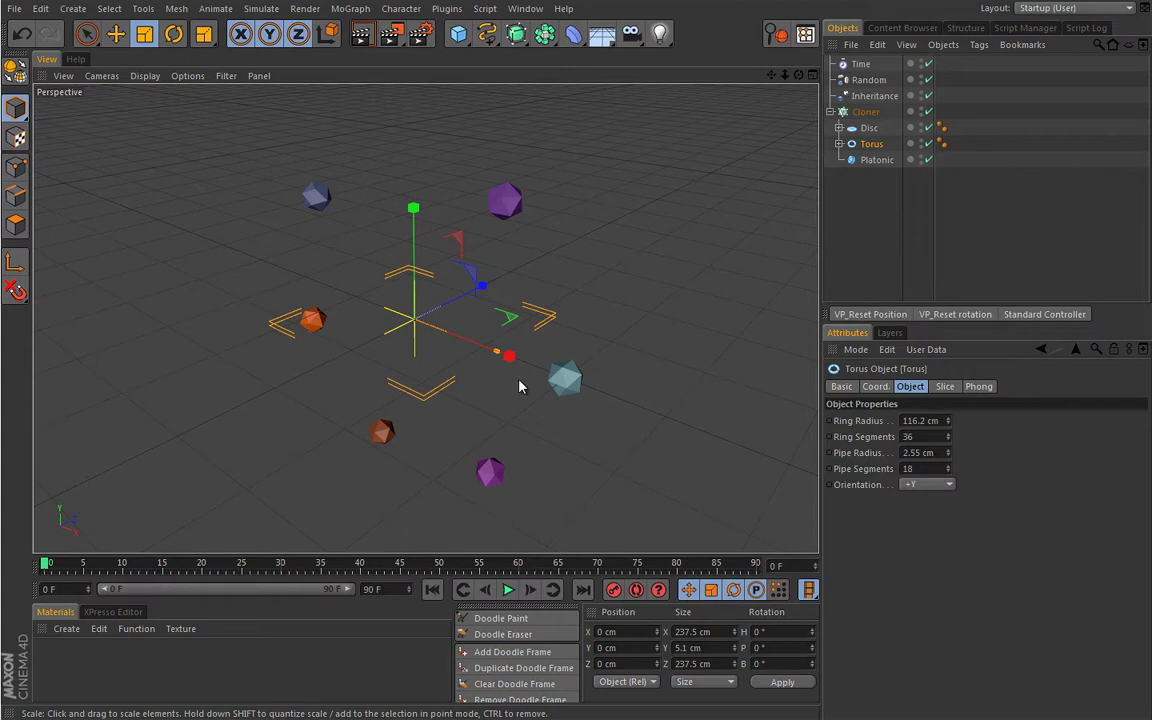
pyautogui.click(573, 35)
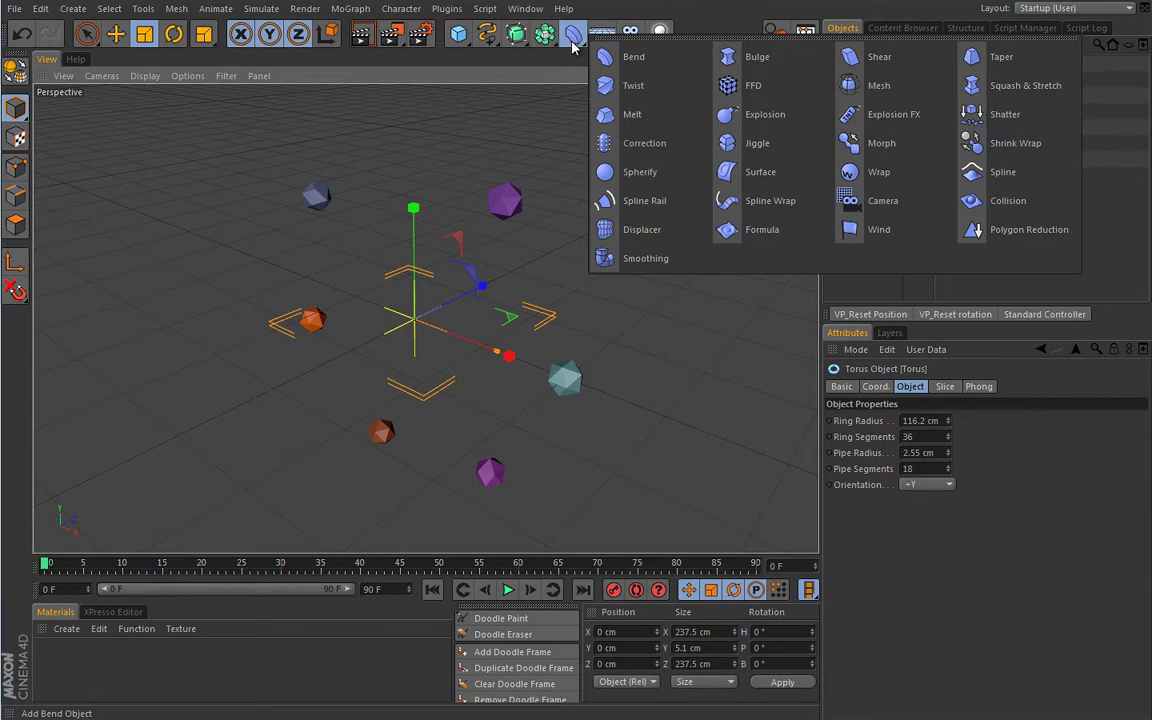
pyautogui.click(350, 8)
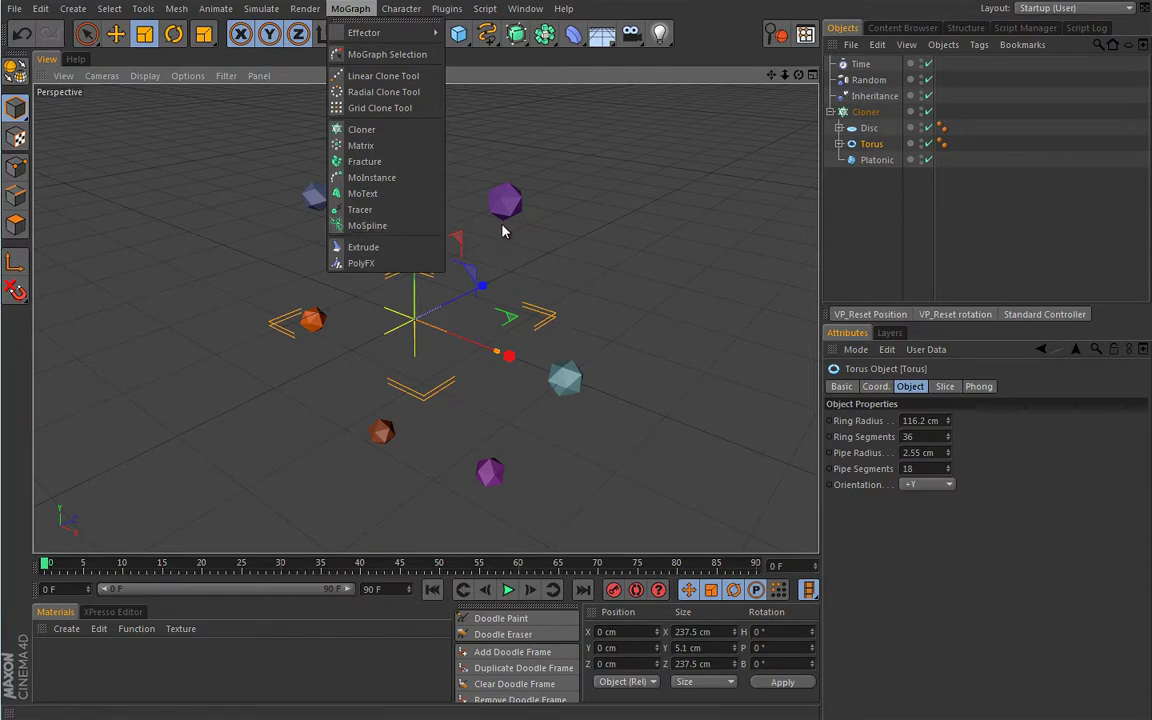
pyautogui.click(549, 261)
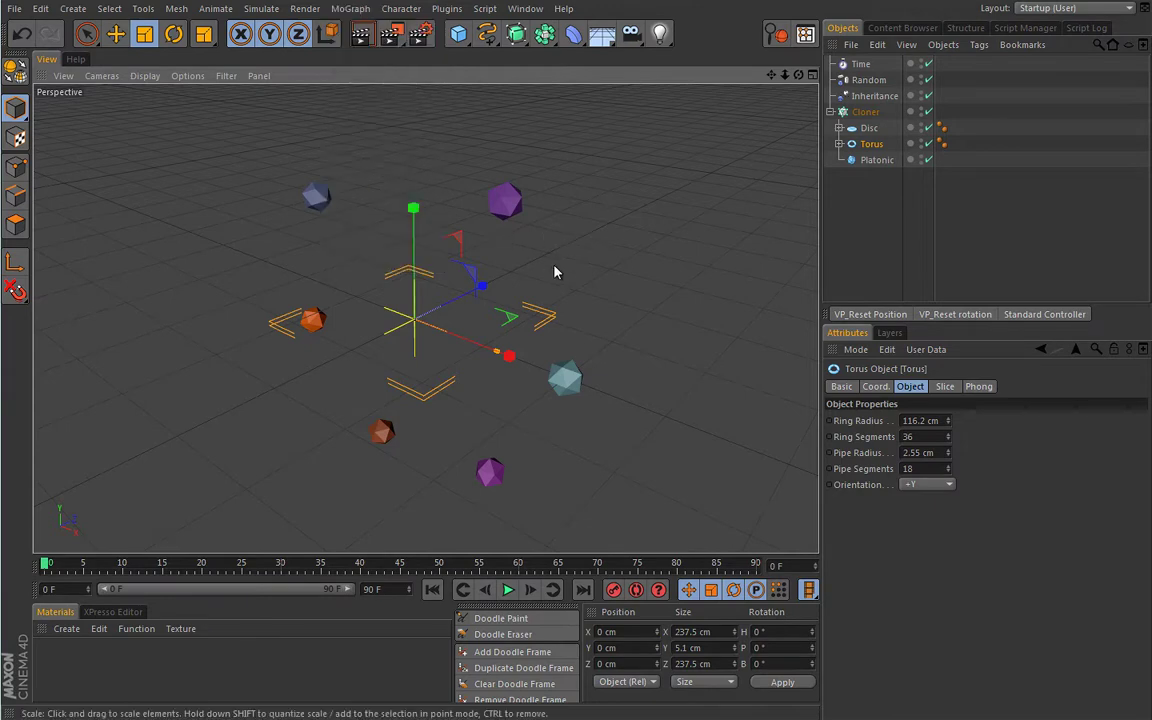